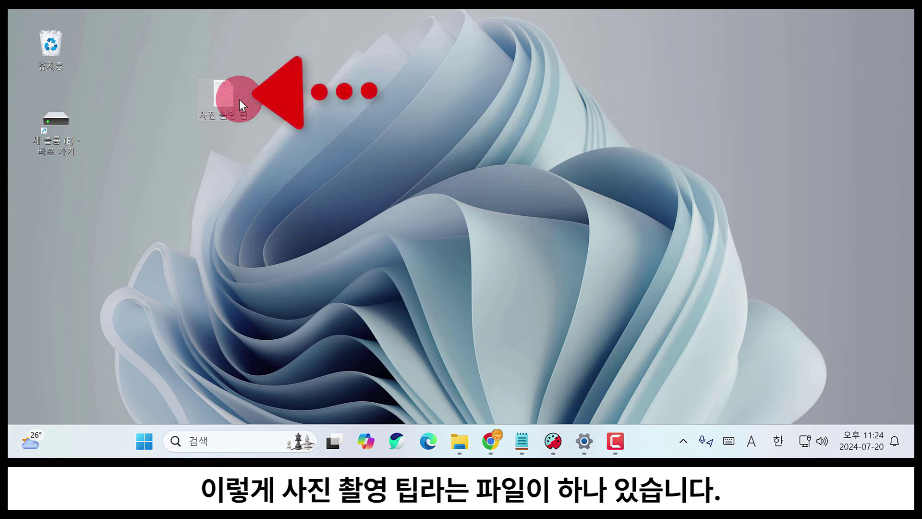
# Create a new folder on the desktop and place it just below the 사진 촬영 팁 file.
pyautogui.moveTo(244, 114)
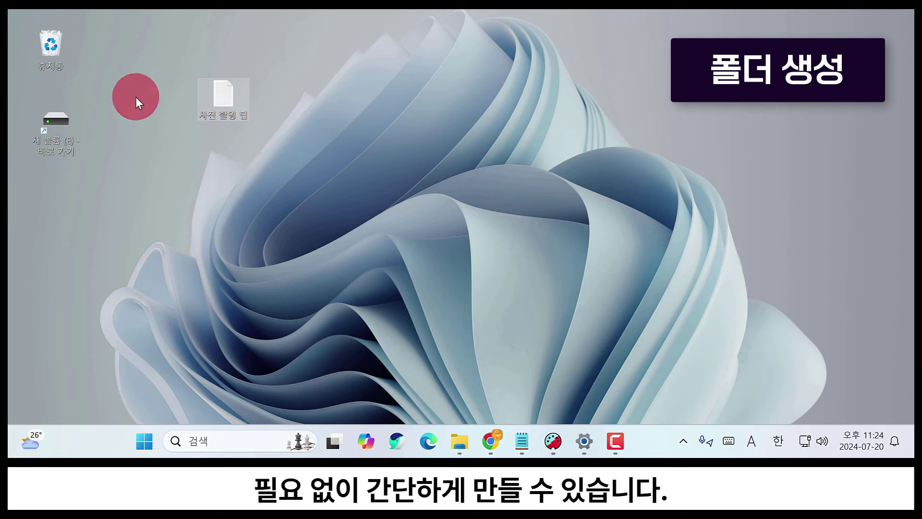
pyautogui.click(120, 97)
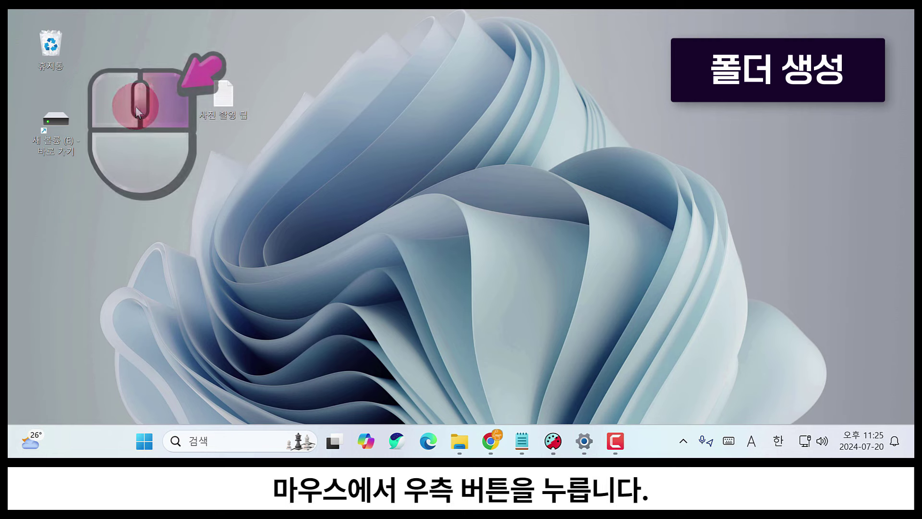
pyautogui.rightClick(121, 102)
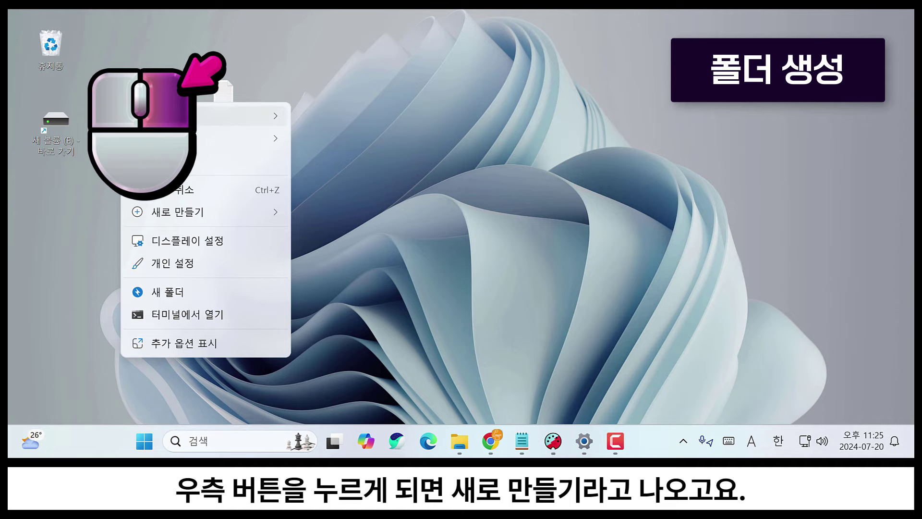
pyautogui.click(176, 211)
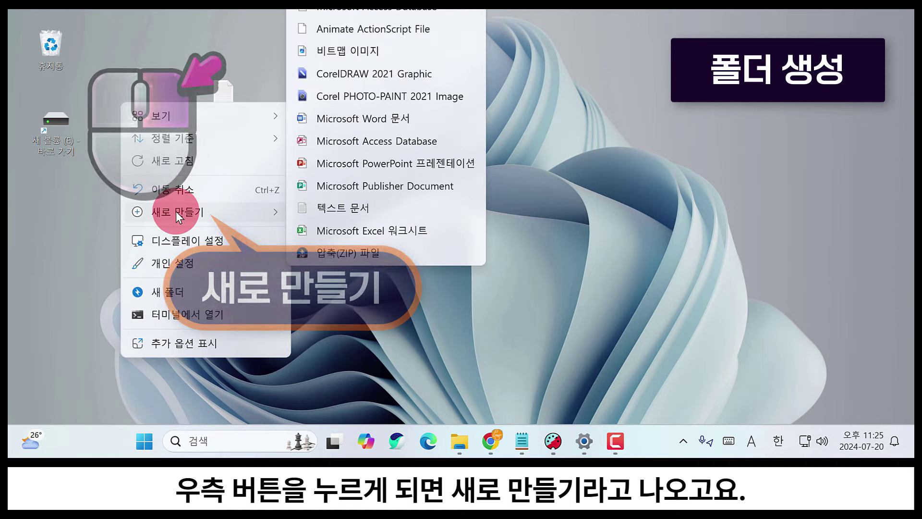
pyautogui.click(312, 343)
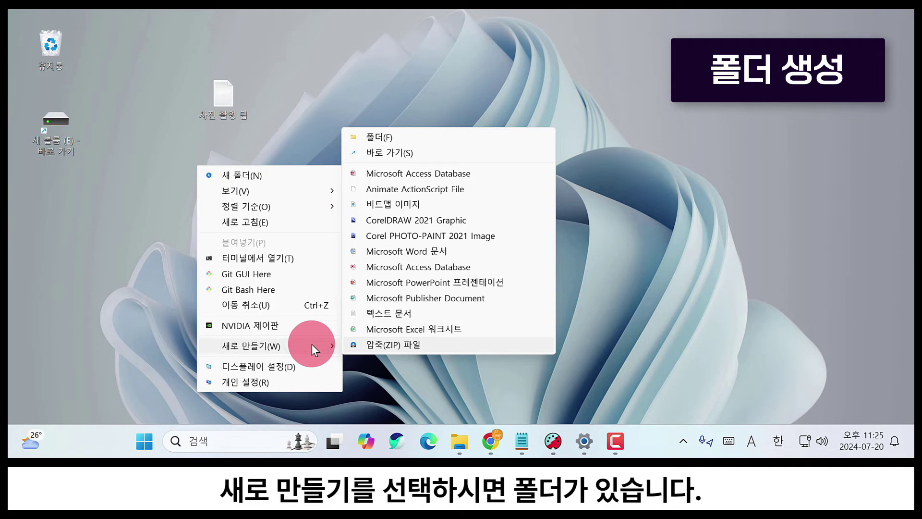
pyautogui.click(379, 136)
pyautogui.moveTo(212, 406); pyautogui.dragTo(177, 168)
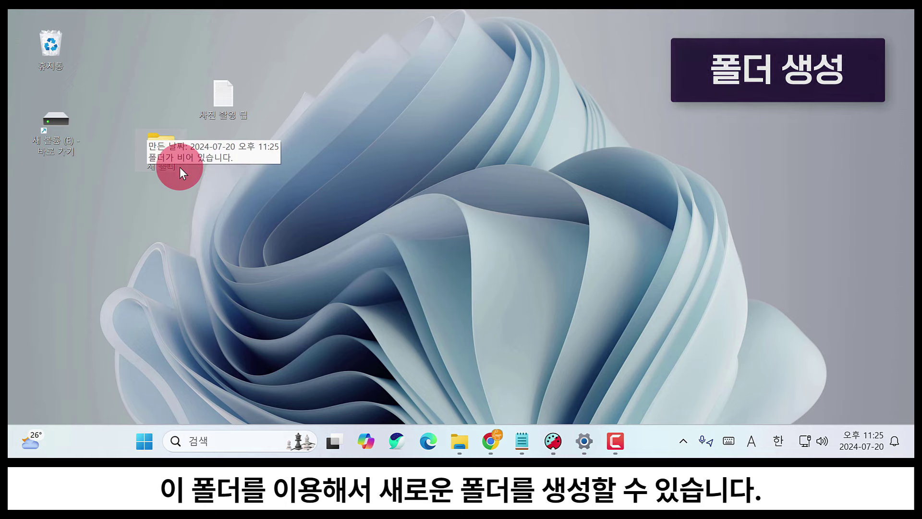
# Move the 사진 촬영 팁 file into the new desktop folder.
pyautogui.click(226, 94)
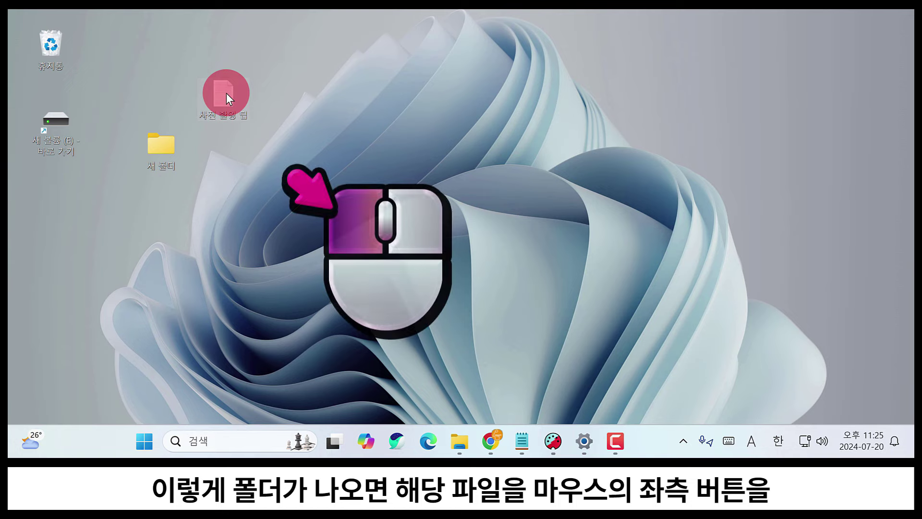
pyautogui.moveTo(226, 93); pyautogui.dragTo(160, 139)
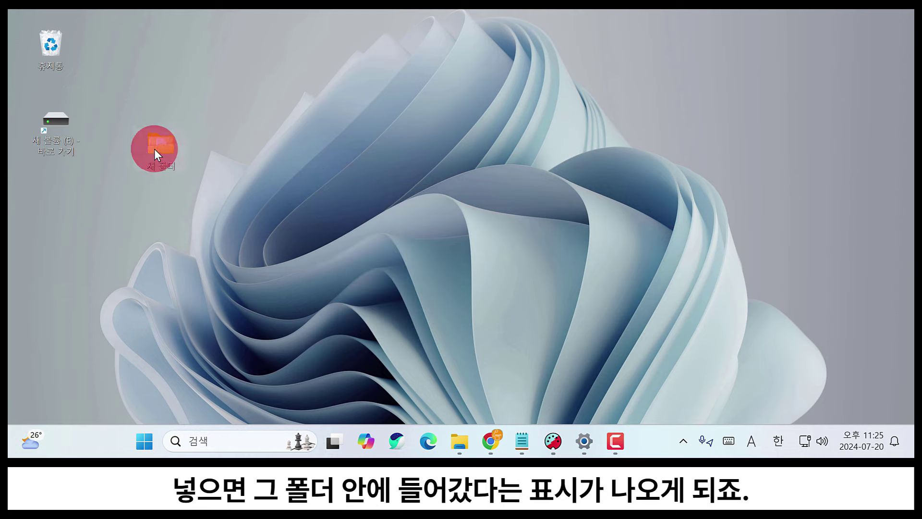
pyautogui.moveTo(171, 141)
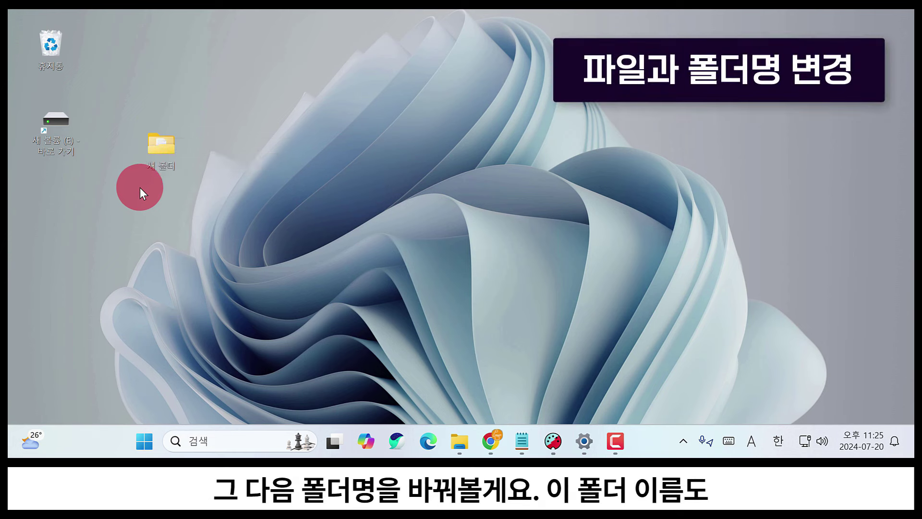
# Rename the new desktop folder as 사진팁 and place it below the drive shortcut.
pyautogui.moveTo(169, 169)
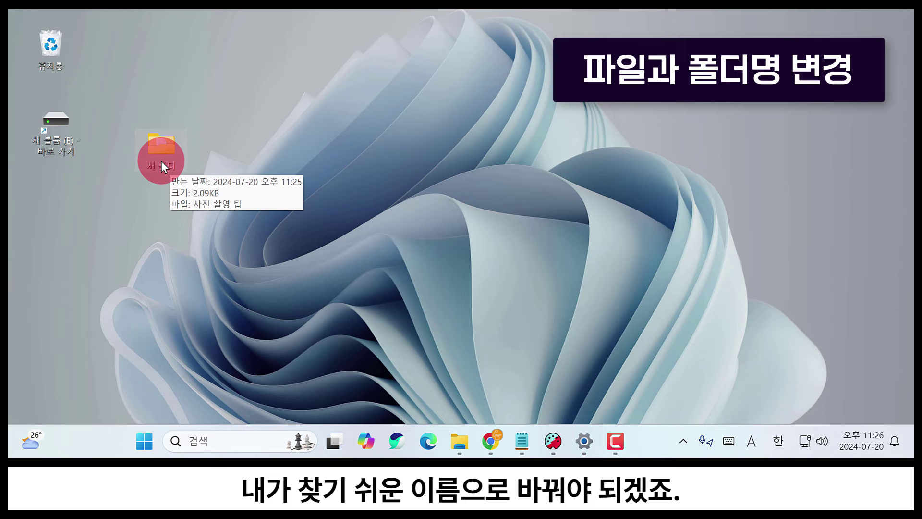
pyautogui.click(163, 163)
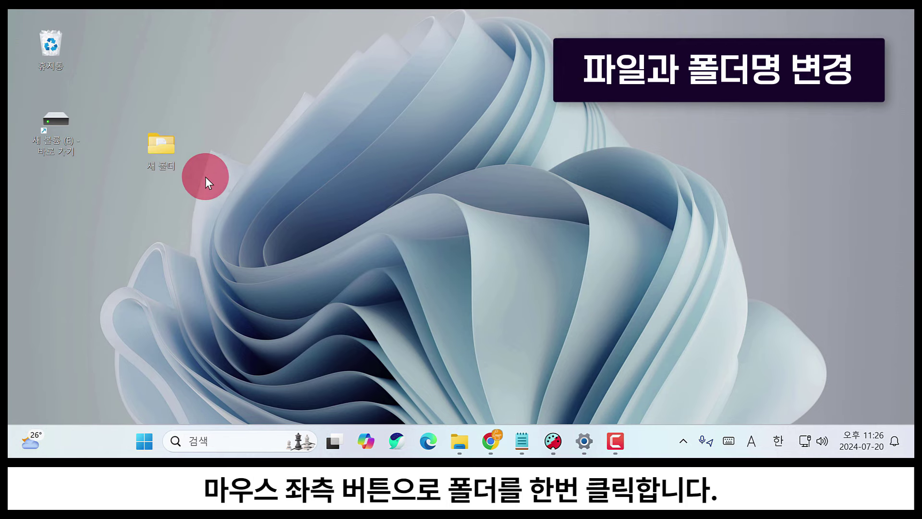
pyautogui.click(160, 144)
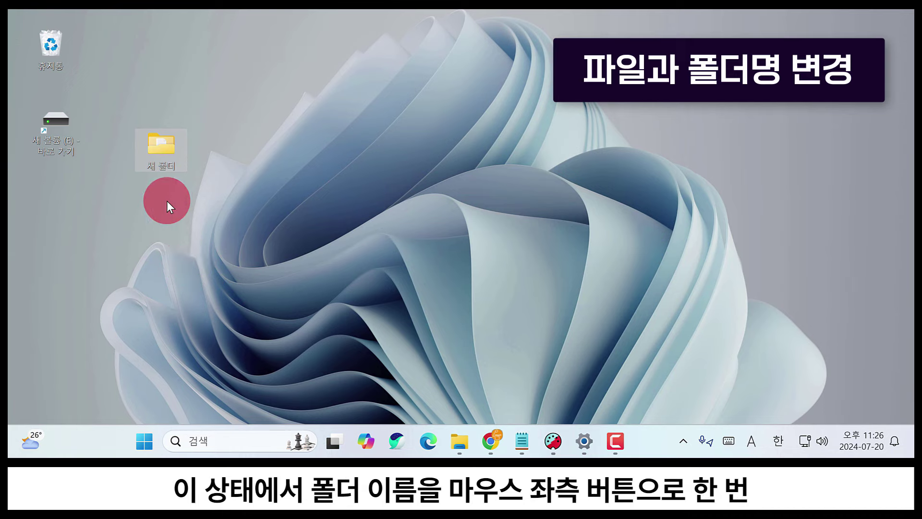
pyautogui.click(164, 166)
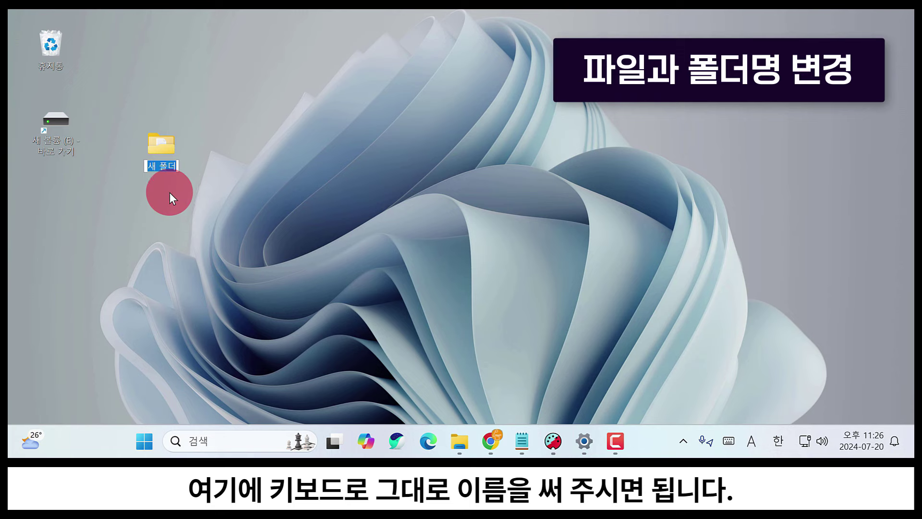
pyautogui.press('Hangul')
pyautogui.write('사진팁')
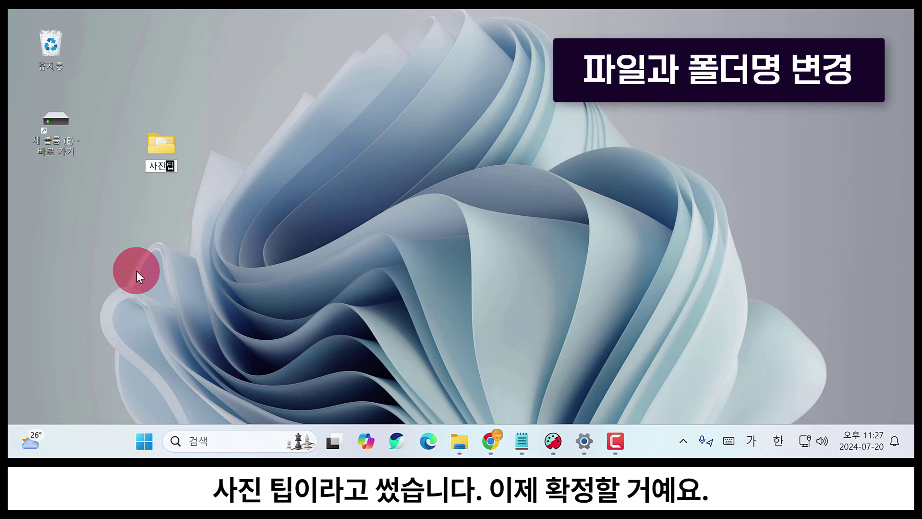
pyautogui.click(258, 88)
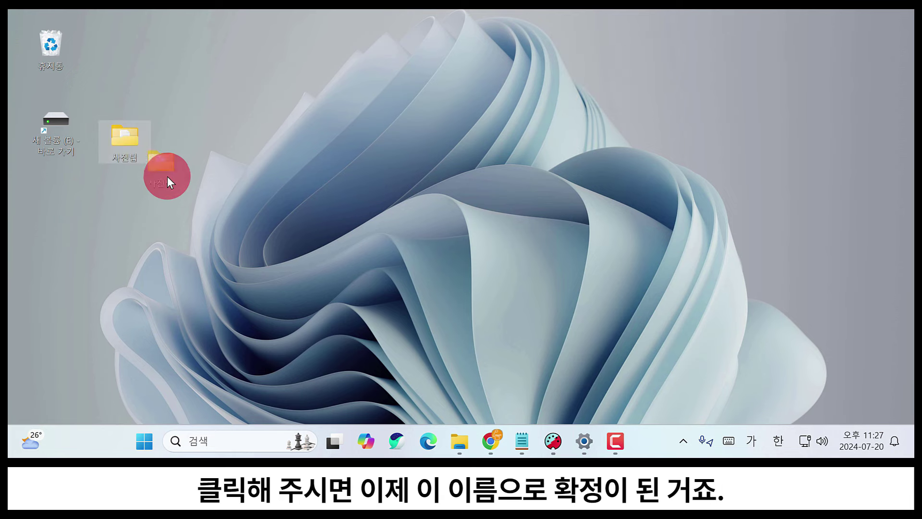
pyautogui.moveTo(167, 177); pyautogui.dragTo(76, 202)
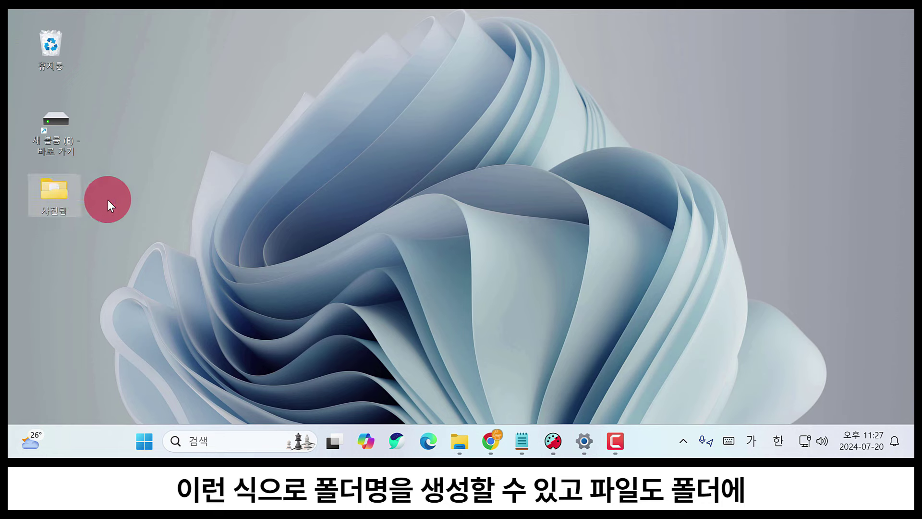
# Open the 사진팁 folder and preview the contents of the 사진 촬영 팁 file inside it.
pyautogui.doubleClick(58, 189)
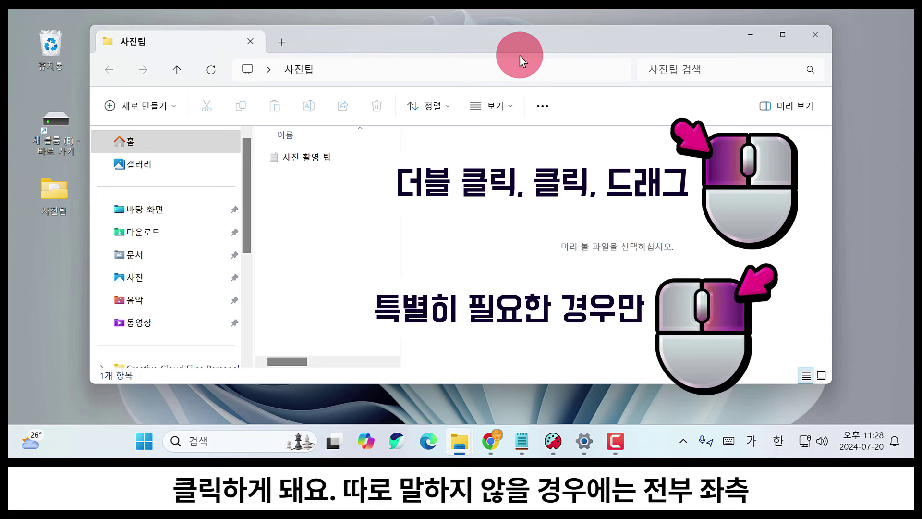
pyautogui.moveTo(534, 56); pyautogui.dragTo(558, 60)
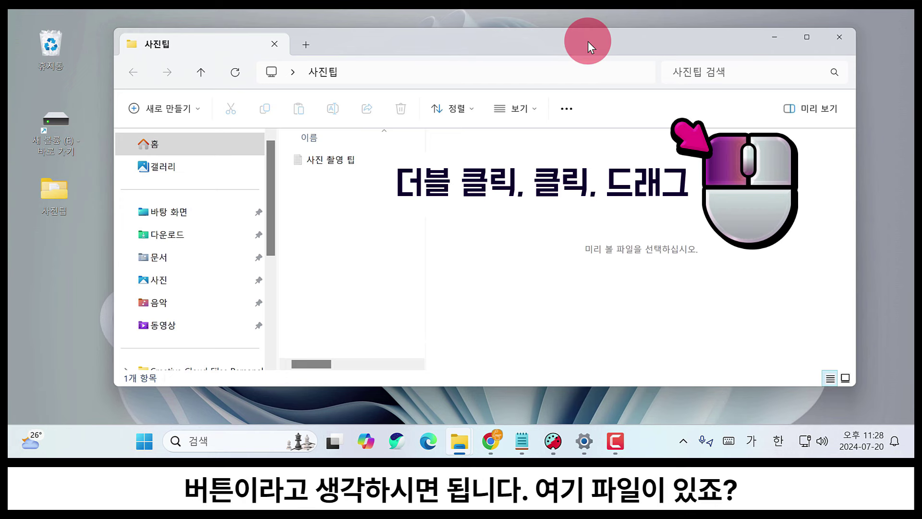
pyautogui.click(360, 184)
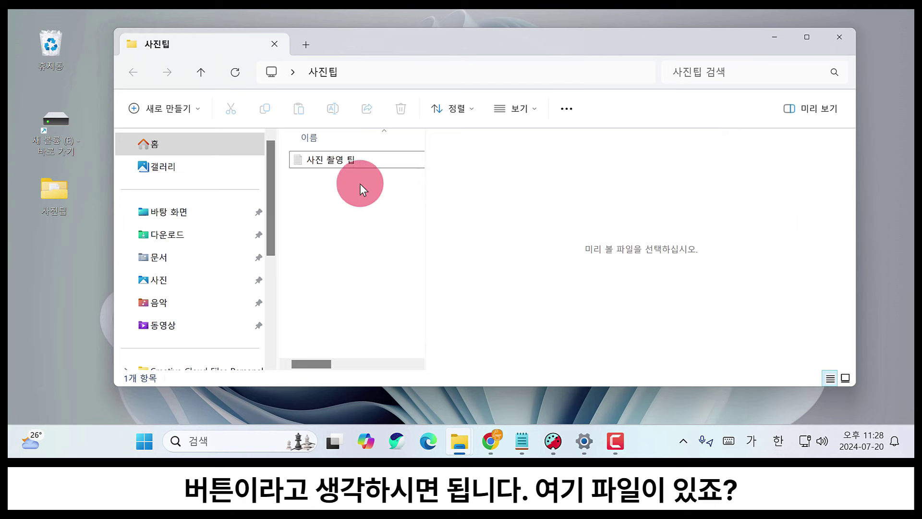
pyautogui.click(330, 163)
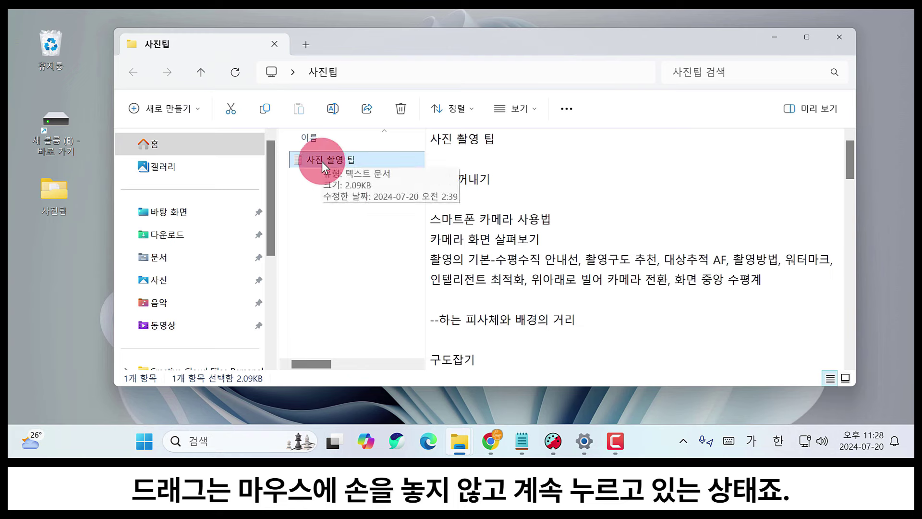
pyautogui.moveTo(301, 160); pyautogui.dragTo(348, 253)
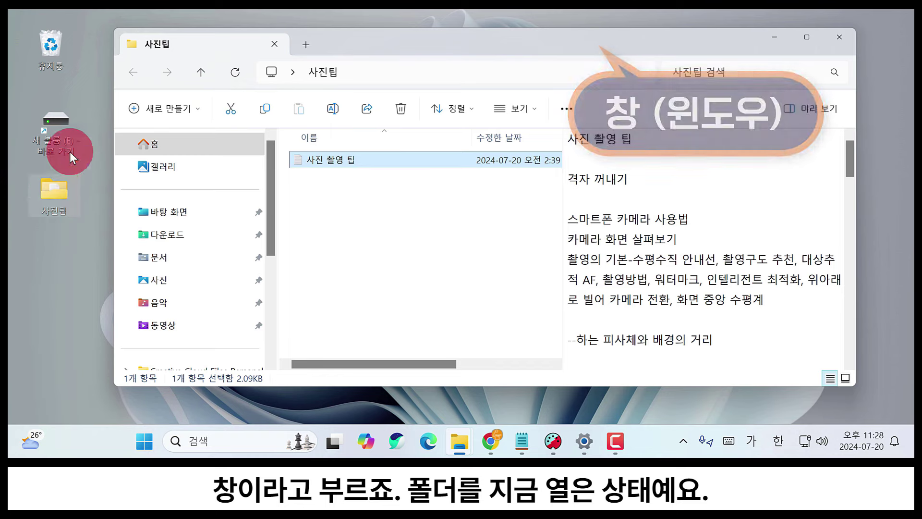
pyautogui.click(385, 185)
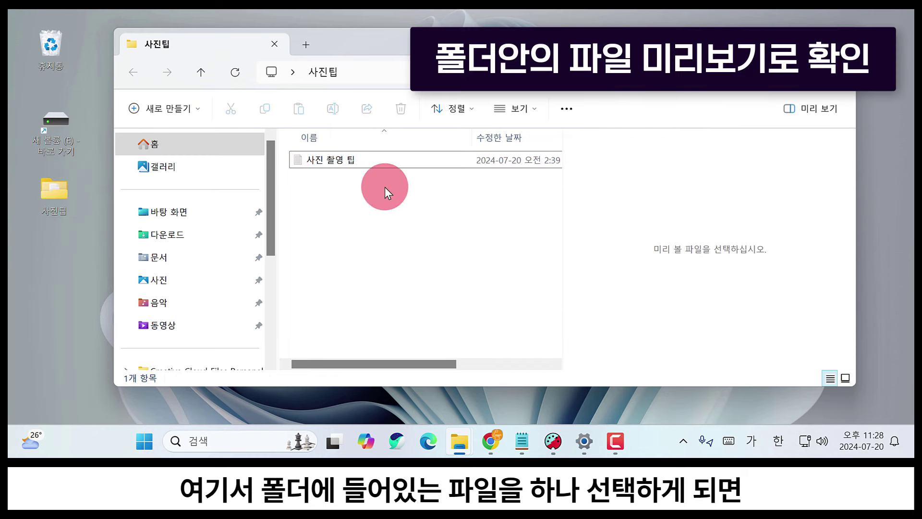
pyautogui.click(373, 161)
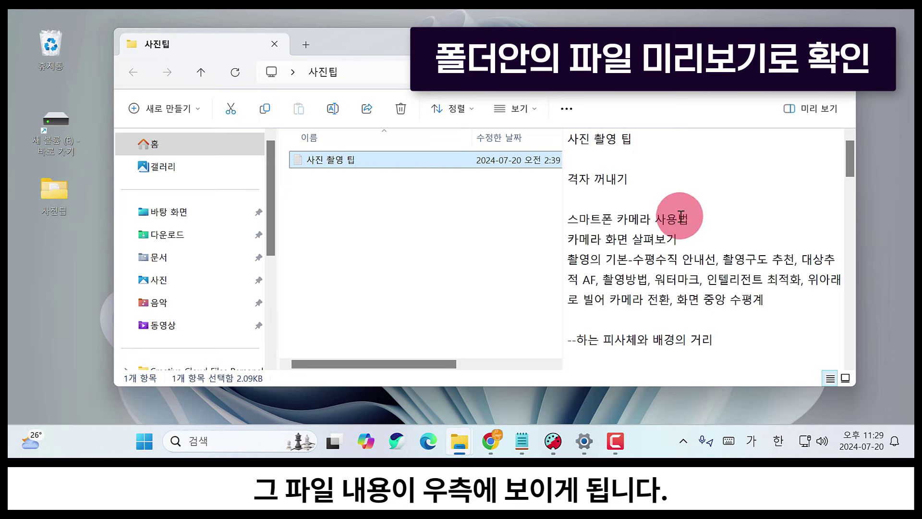
pyautogui.click(755, 351)
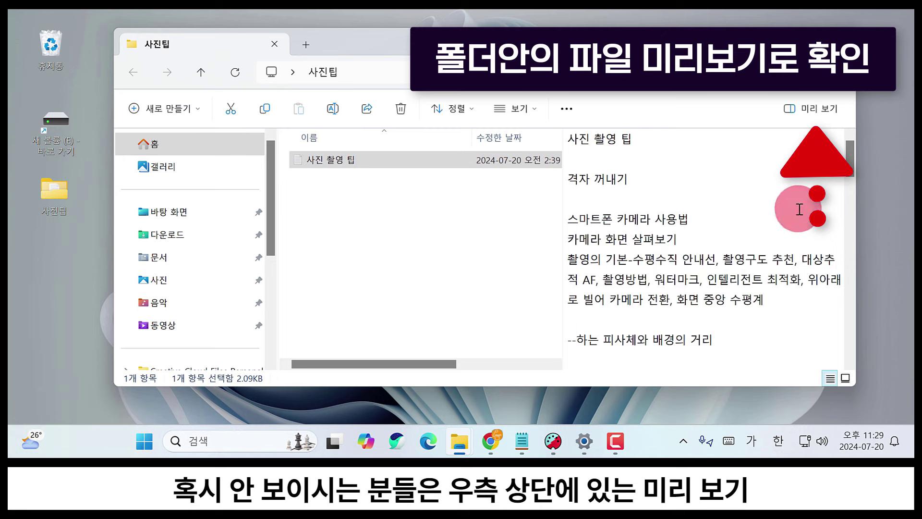
# Hide the folder window's preview pane, show it again and look over the selected text file.
pyautogui.click(819, 108)
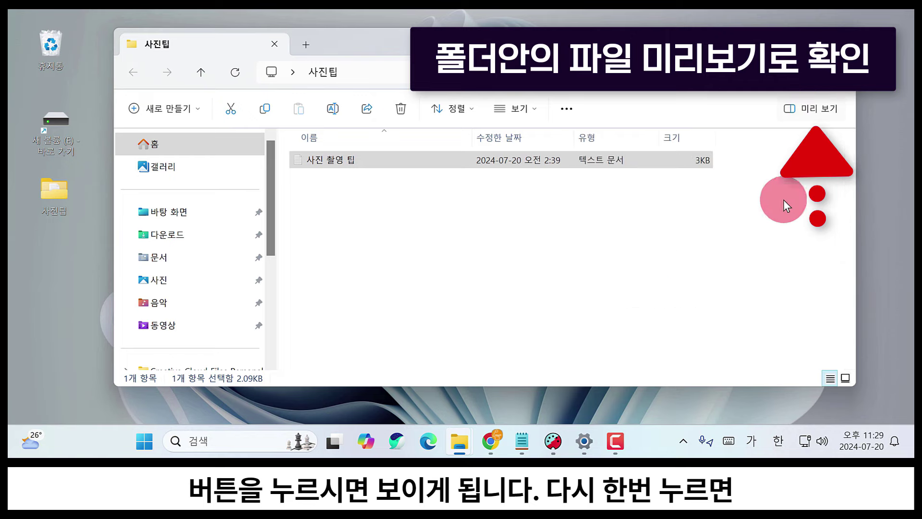
pyautogui.click(806, 110)
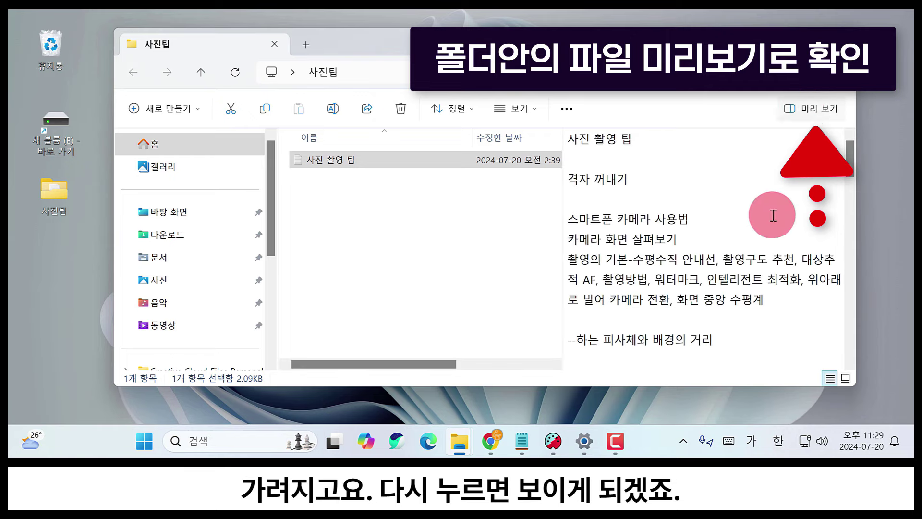
pyautogui.click(312, 161)
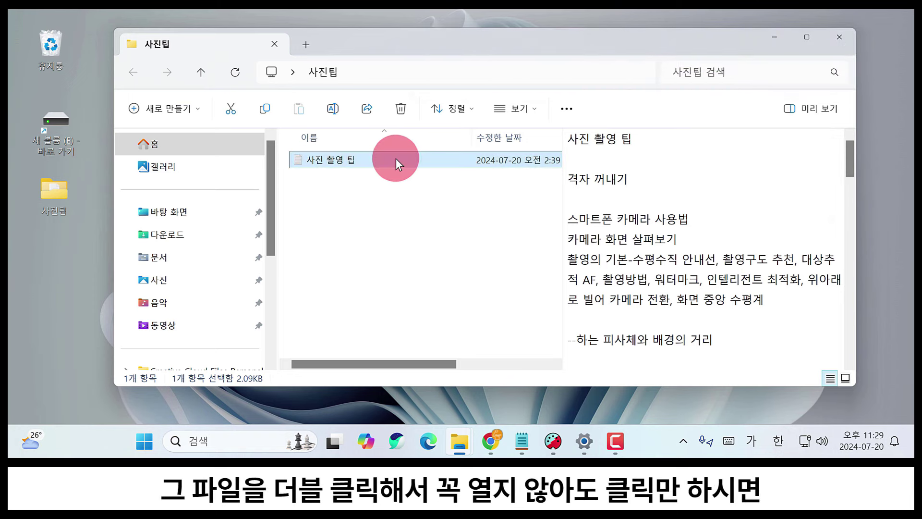
pyautogui.moveTo(849, 159); pyautogui.dragTo(821, 132)
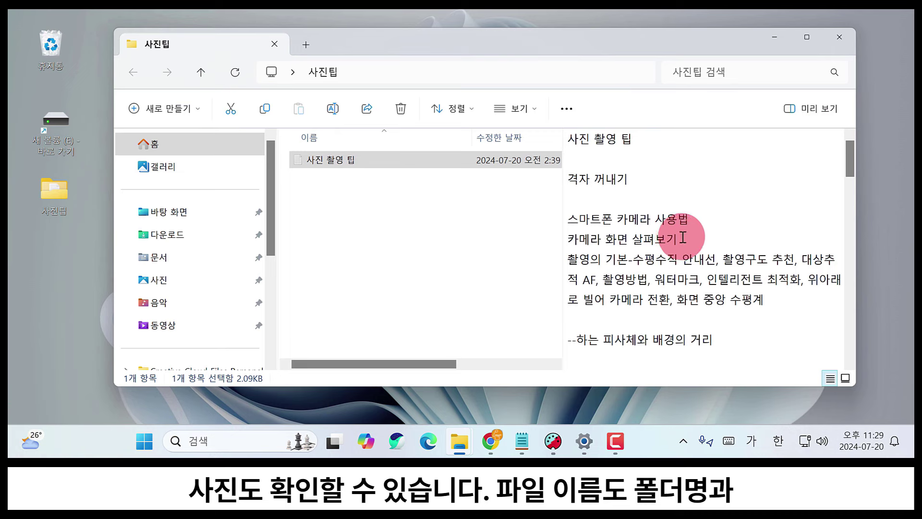
# Open the name of the 사진 촬영 팁 file for editing and leave it without entering a new one.
pyautogui.click(331, 159)
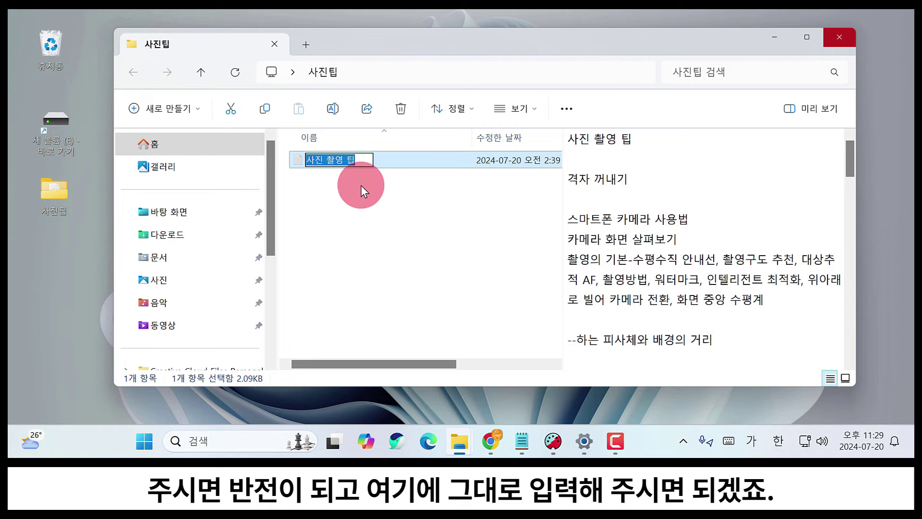
pyautogui.click(364, 217)
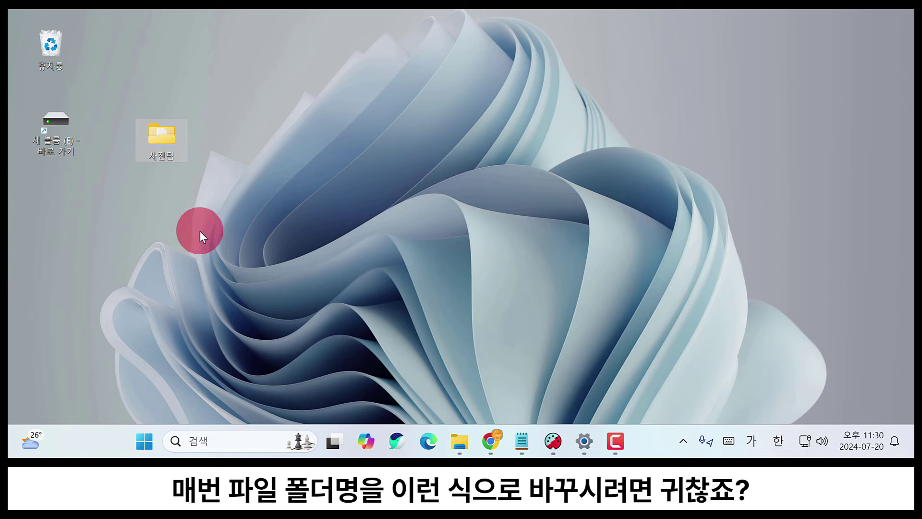
# Open the name of the 사진팁 folder on the desktop for editing and keep the same name.
pyautogui.click(164, 136)
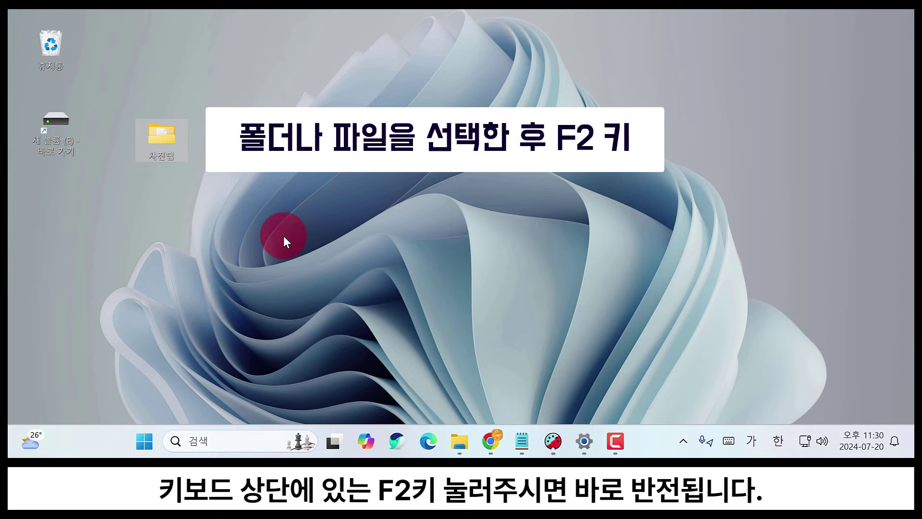
pyautogui.press('F2')
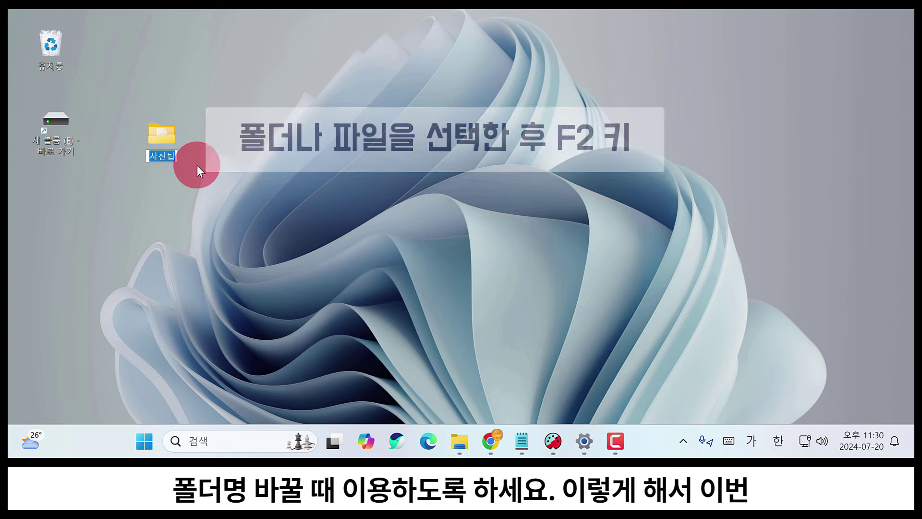
pyautogui.press('Return')
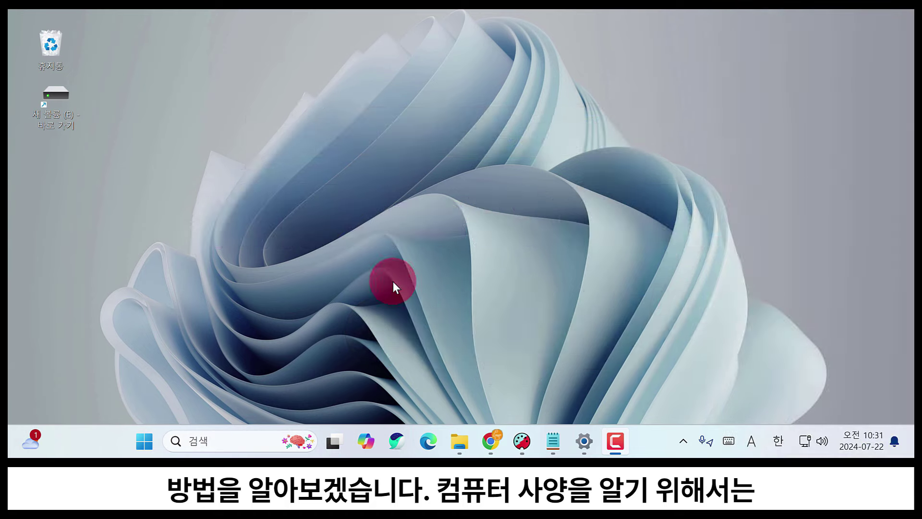
# Open the Windows Settings (설정) window.
pyautogui.click(144, 441)
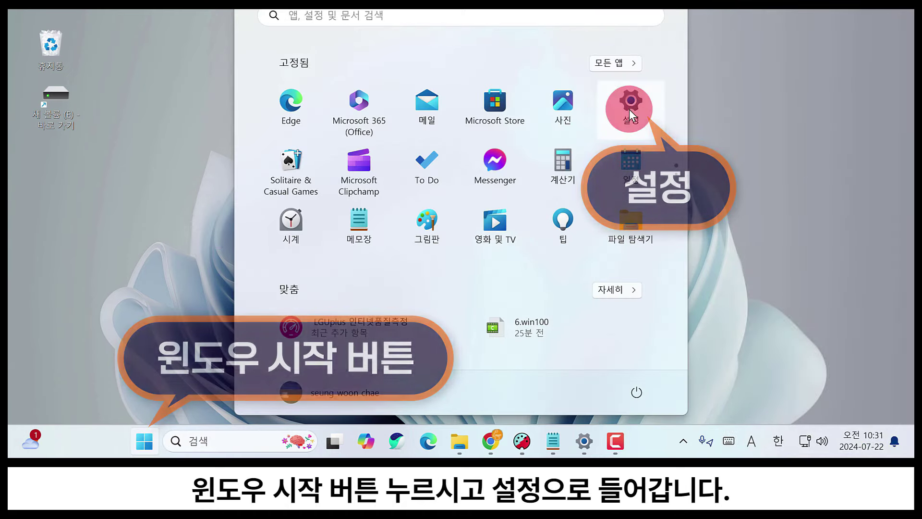
pyautogui.click(630, 112)
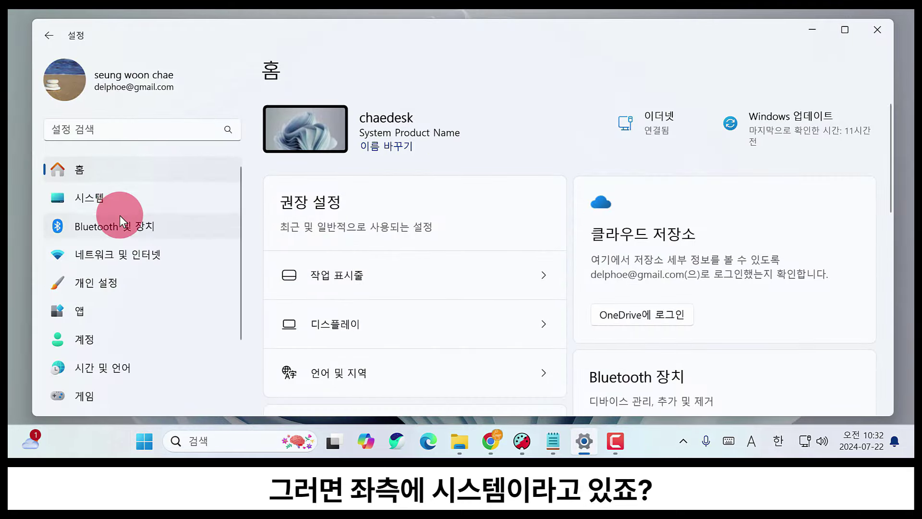
# Open the 정보 page of the 시스템 settings.
pyautogui.click(101, 197)
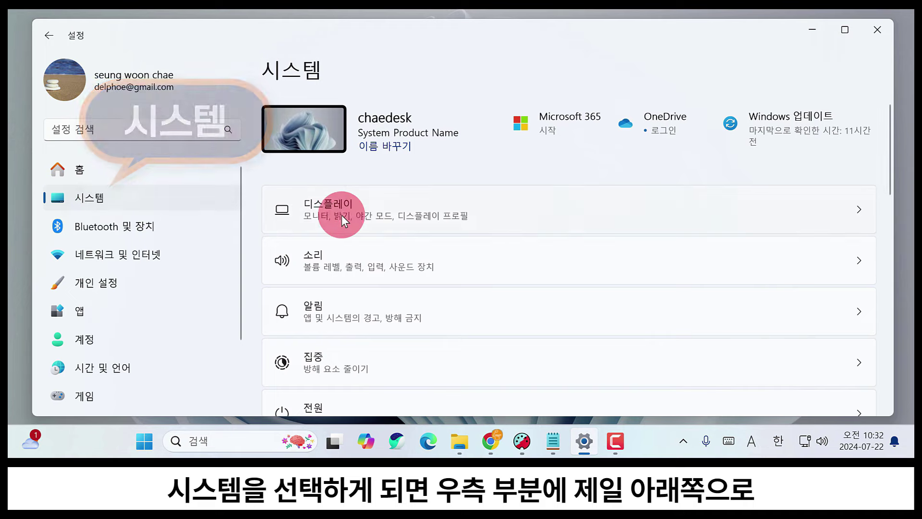
pyautogui.scroll(-15, 350, 215)
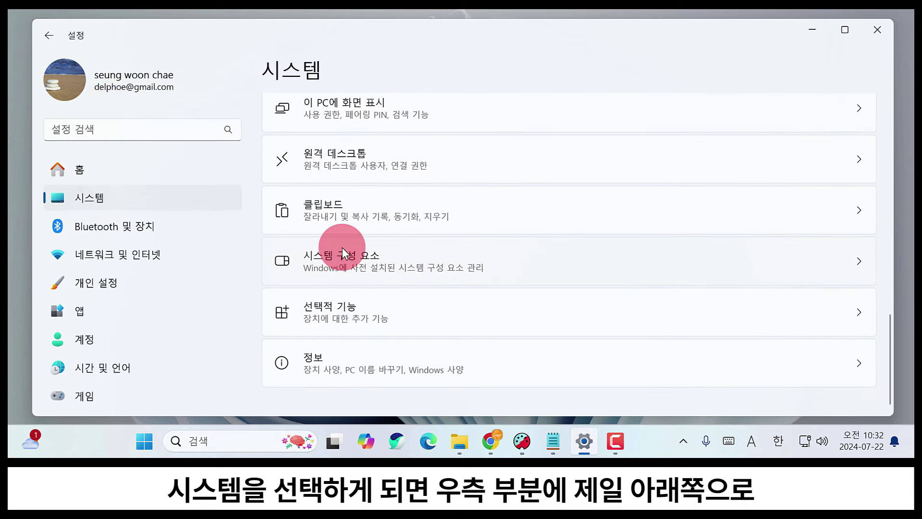
pyautogui.click(365, 361)
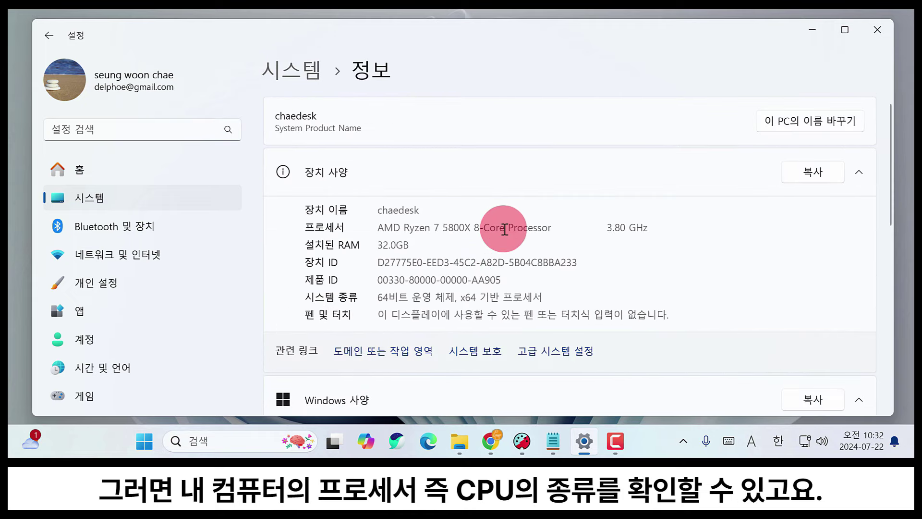
# Highlight the processor, installed RAM, system type and Windows edition on the 정보 page to check the computer's specifications.
pyautogui.moveTo(505, 229); pyautogui.dragTo(442, 227)
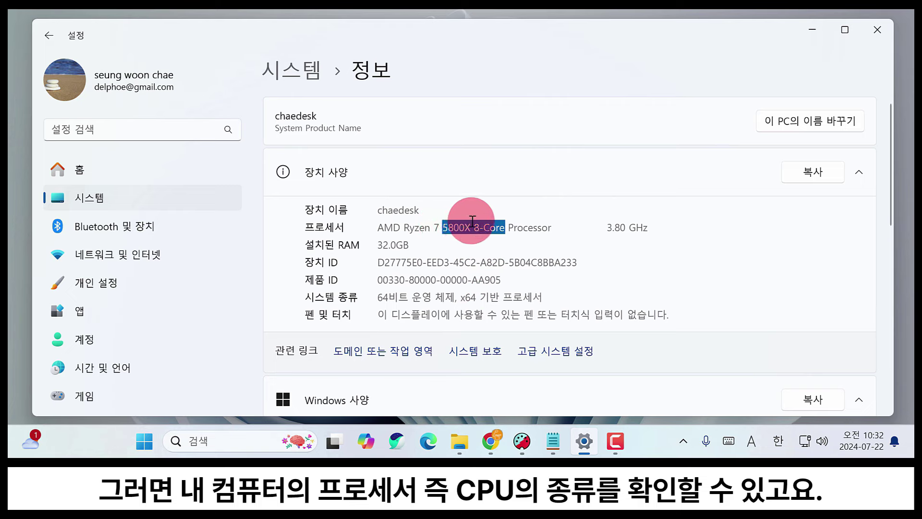
pyautogui.moveTo(409, 247); pyautogui.dragTo(381, 247)
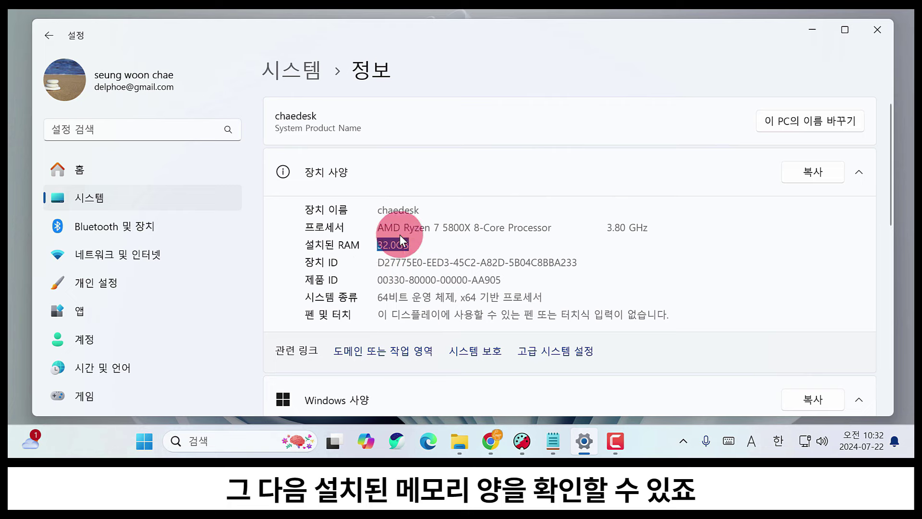
pyautogui.click(479, 319)
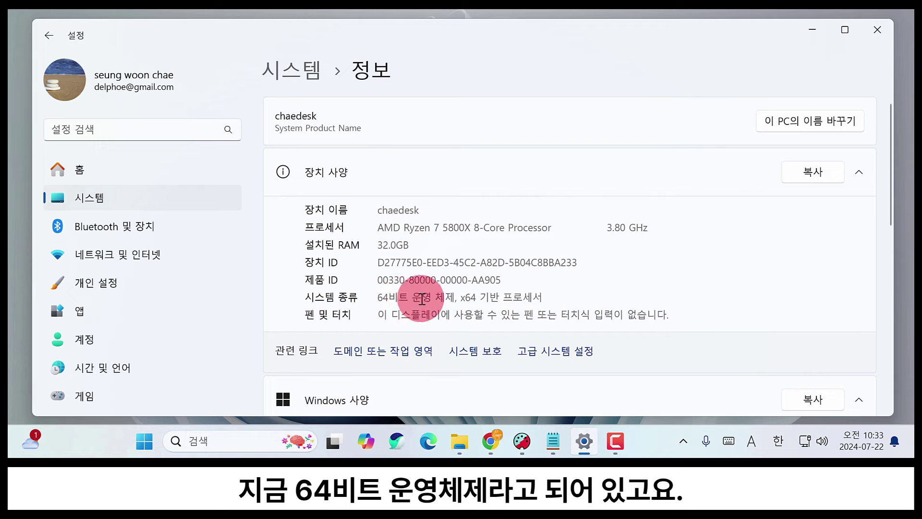
pyautogui.moveTo(444, 297); pyautogui.dragTo(379, 299)
pyautogui.scroll(-2, 387, 298)
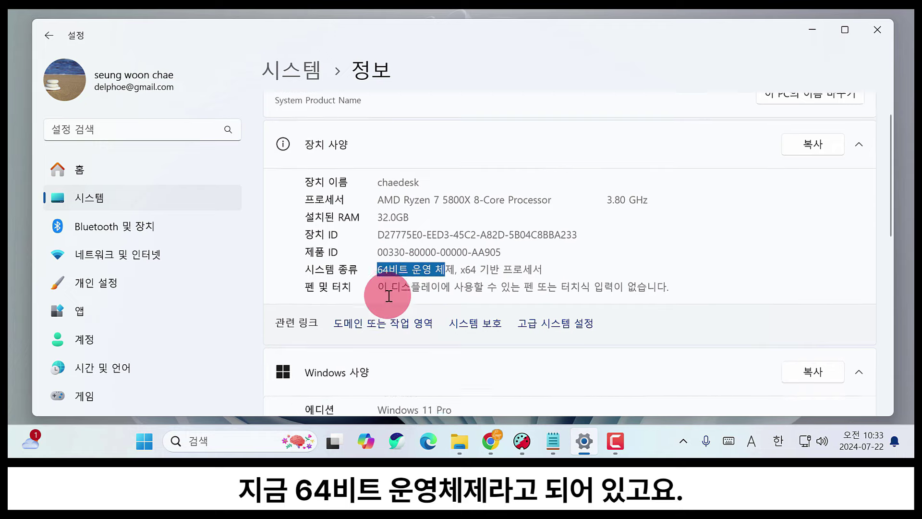
pyautogui.scroll(-2, 387, 298)
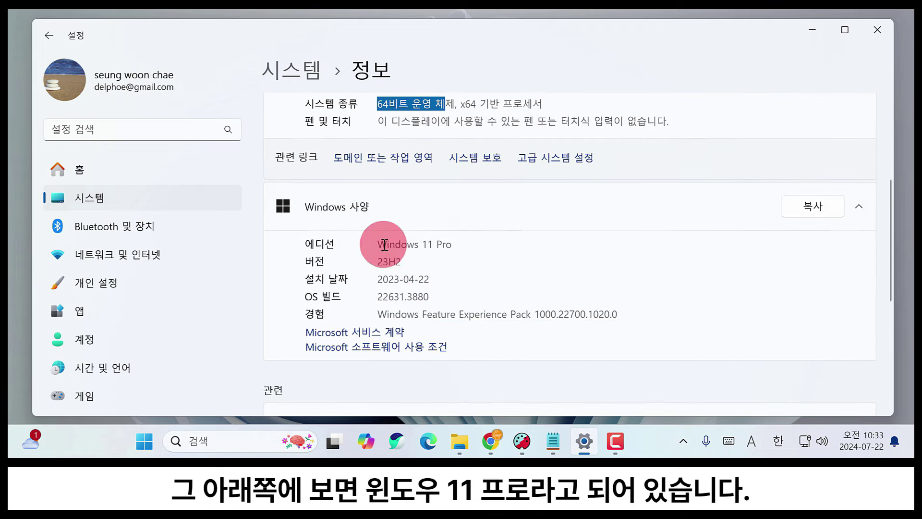
pyautogui.moveTo(456, 244); pyautogui.dragTo(368, 242)
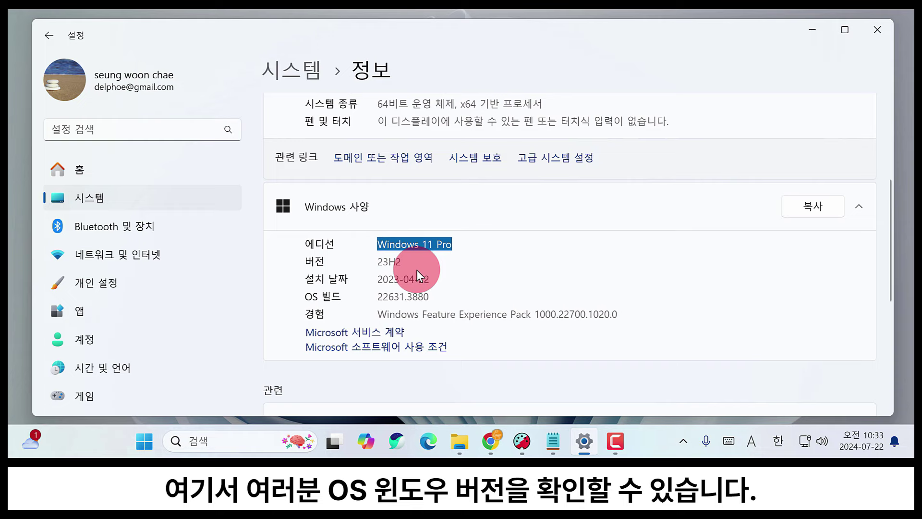
pyautogui.scroll(5, 425, 304)
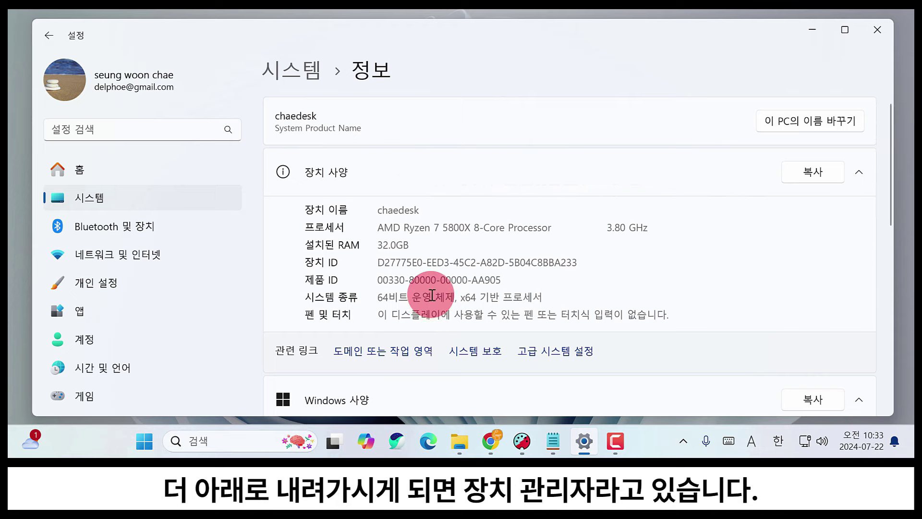
# Open 장치 관리자 from the related settings and expand the 디스플레이 어댑터 and 디스크 드라이브 categories.
pyautogui.scroll(-6, 431, 297)
pyautogui.scroll(-2, 431, 296)
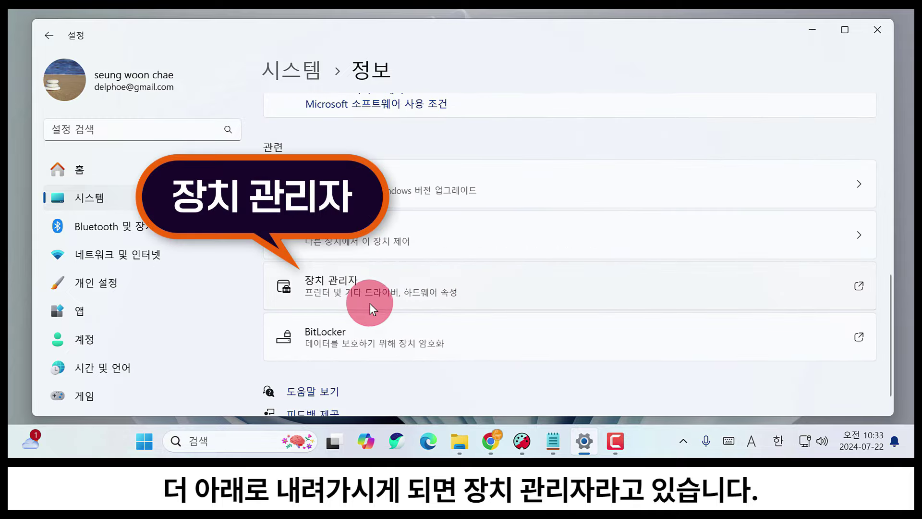
pyautogui.click(422, 293)
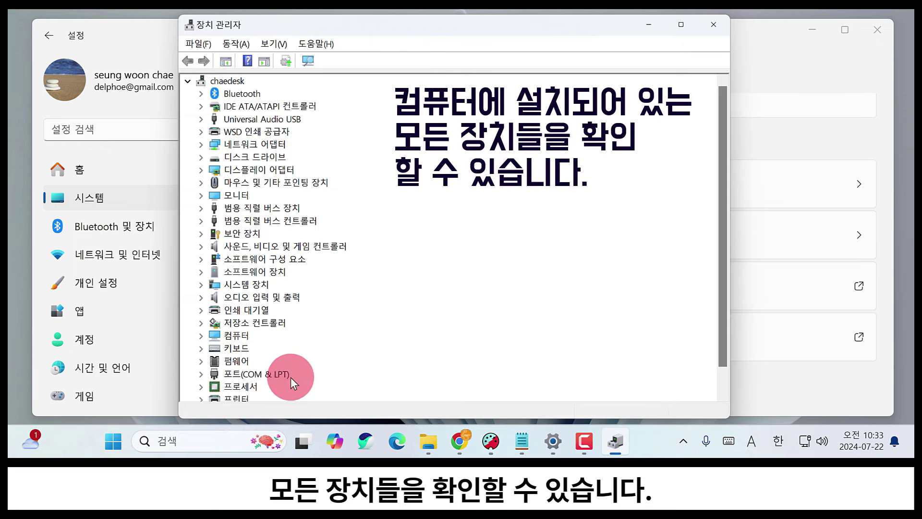
pyautogui.click(251, 171)
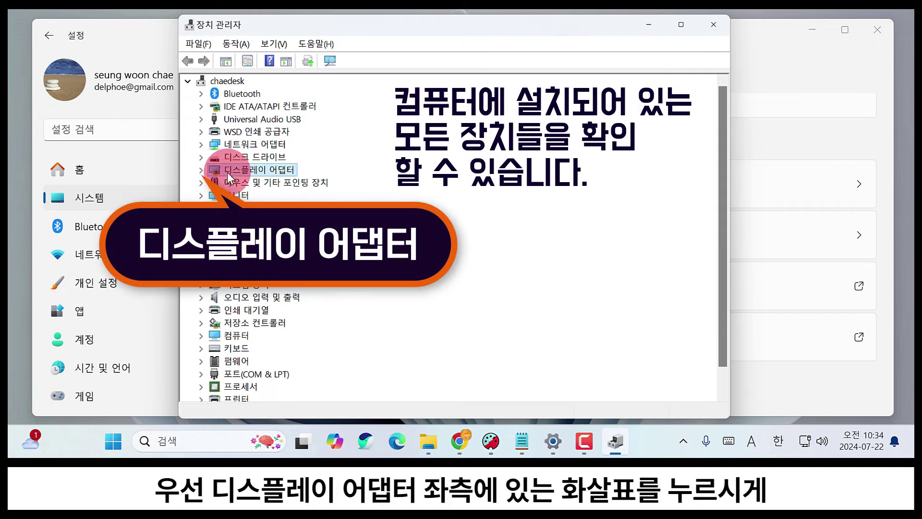
pyautogui.click(201, 171)
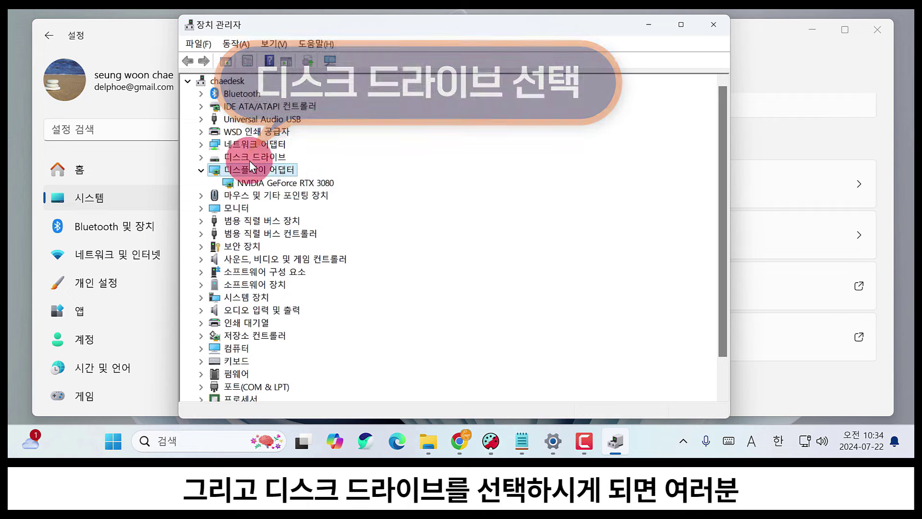
pyautogui.click(201, 156)
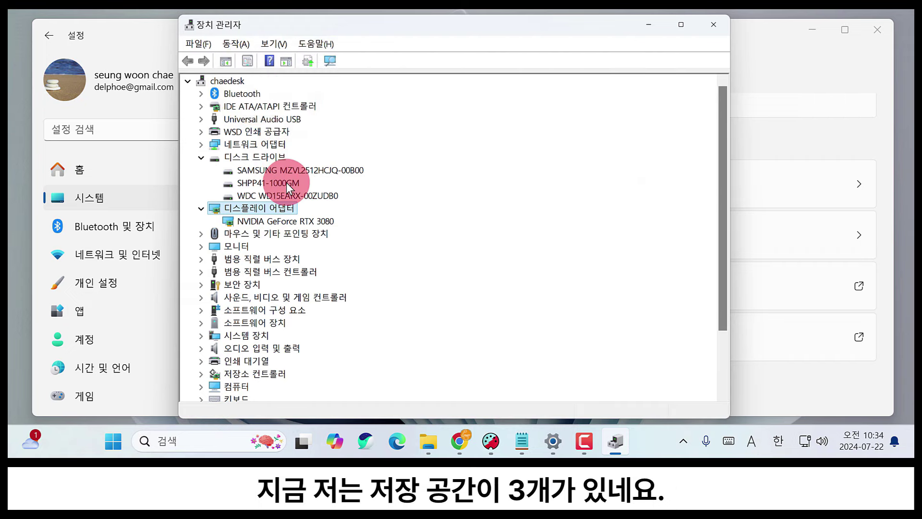
# Display the volume information of the SAMSUNG MZVL2512HCJQ-00B00 disk drive in its properties to check the capacity, and close them.
pyautogui.click(281, 172)
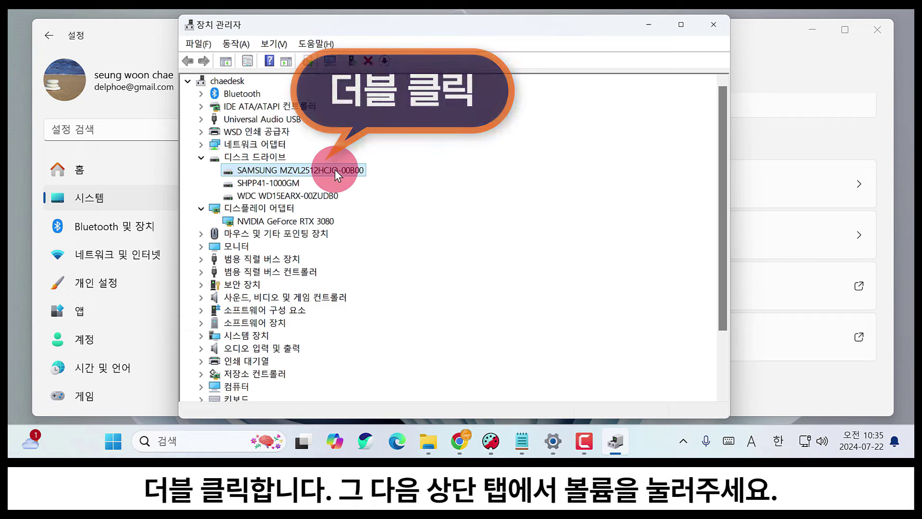
pyautogui.doubleClick(335, 170)
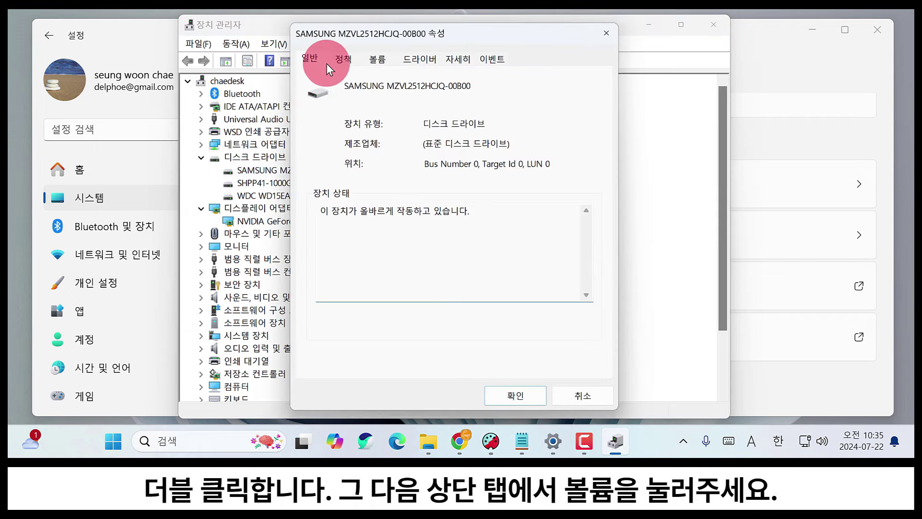
pyautogui.click(384, 59)
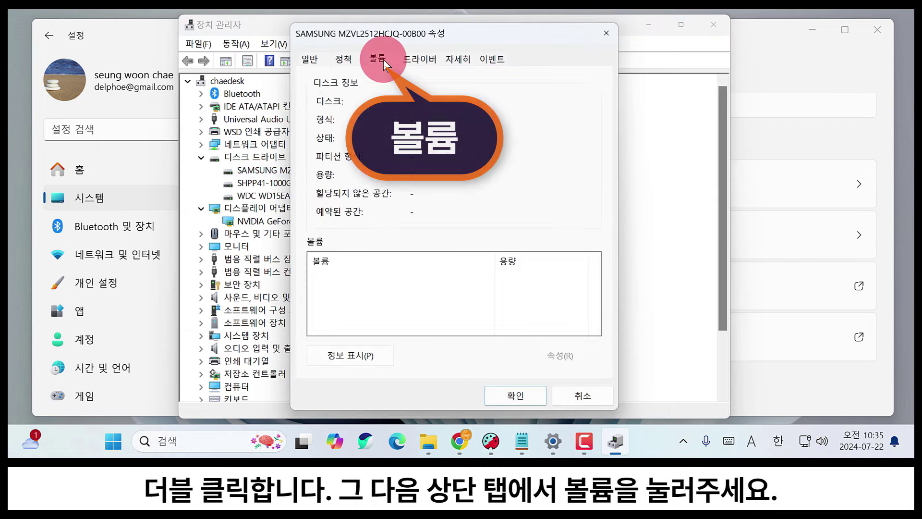
pyautogui.click(379, 354)
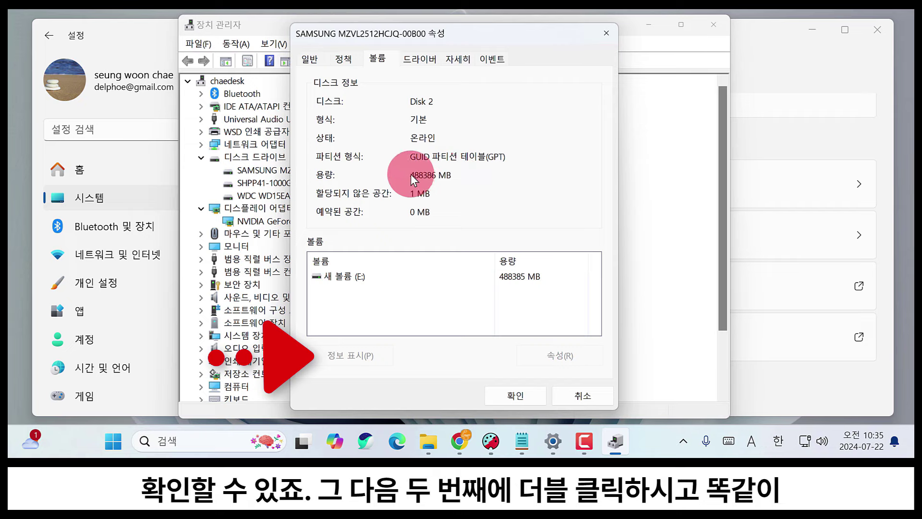
pyautogui.click(516, 395)
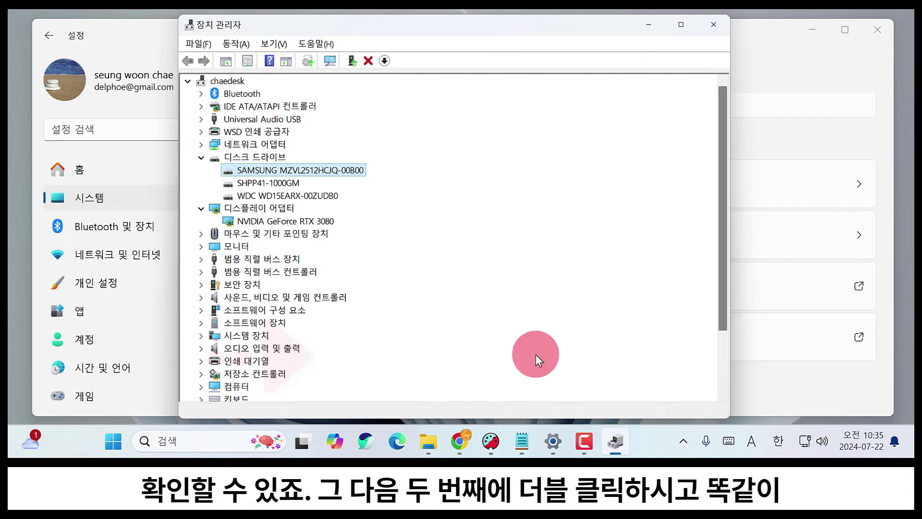
# Check the SHPP41-1000GM disk drive's capacity by displaying its volume information, and close its properties.
pyautogui.doubleClick(287, 183)
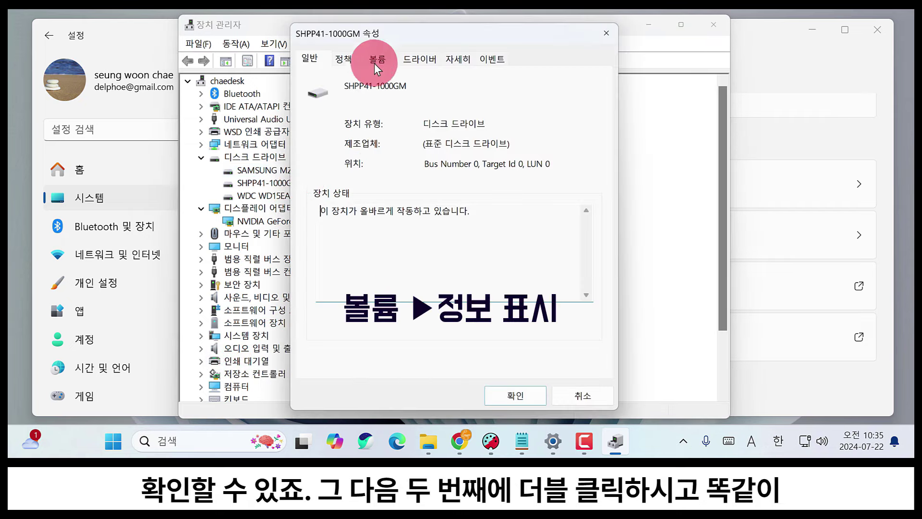
pyautogui.click(375, 60)
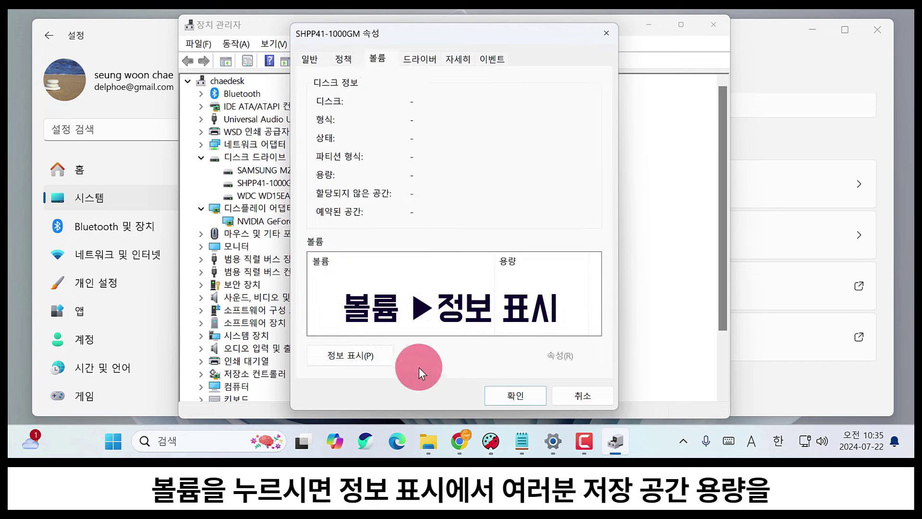
pyautogui.click(362, 356)
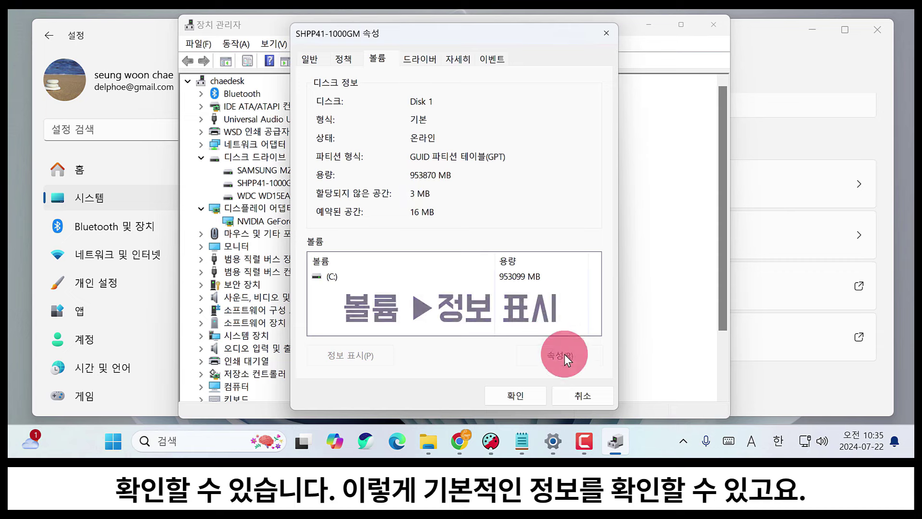
pyautogui.click(582, 395)
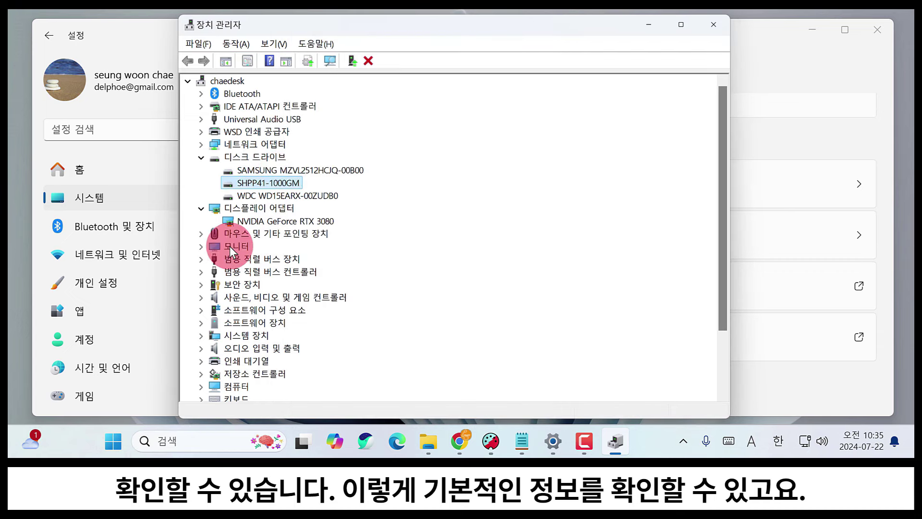
# Expand and collapse the 모니터 and 마우스 및 기타 포인팅 장치 categories to look at their devices.
pyautogui.click(203, 246)
pyautogui.click(203, 246)
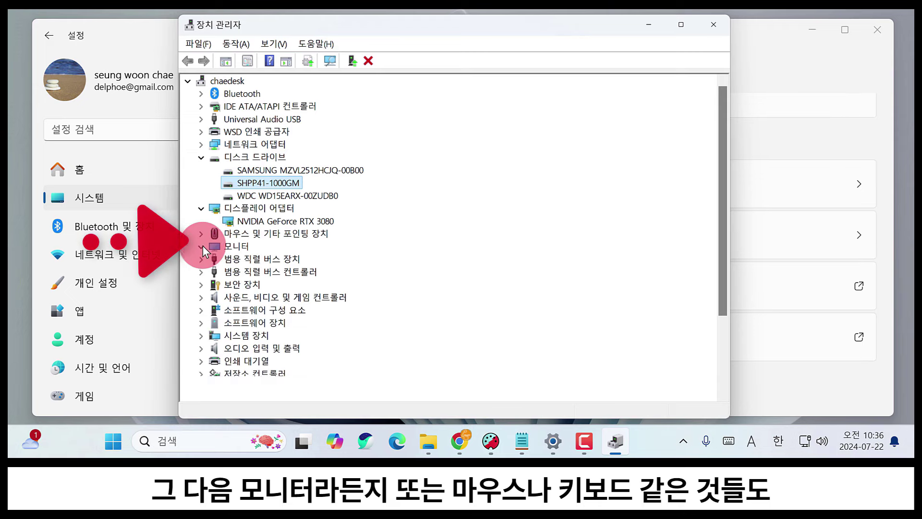
pyautogui.click(201, 231)
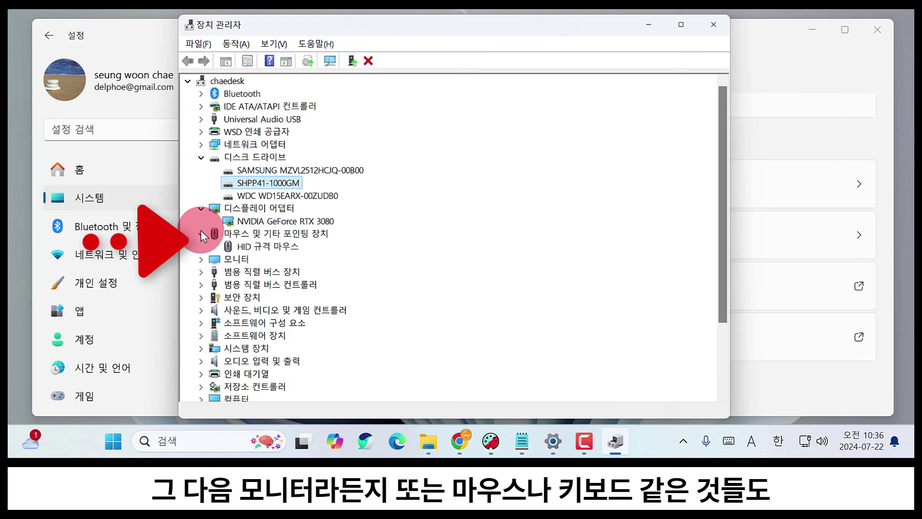
pyautogui.click(201, 233)
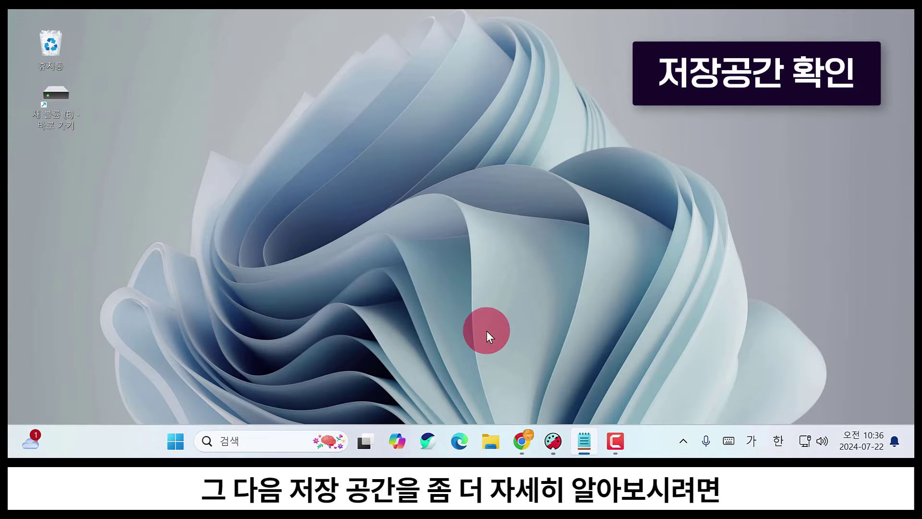
# Show the drives of 내 PC in File Explorer as a detailed list, wide enough for the full 사용 가능한 공간 column.
pyautogui.click(489, 444)
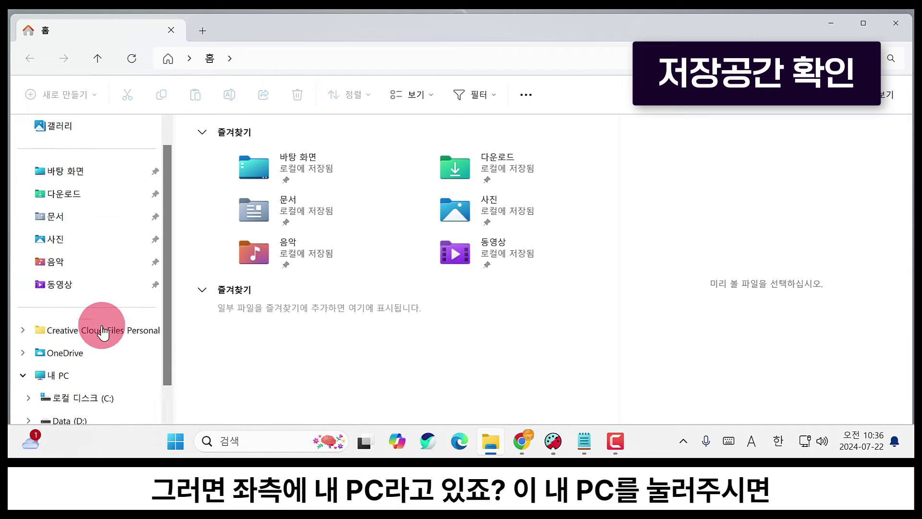
pyautogui.click(80, 373)
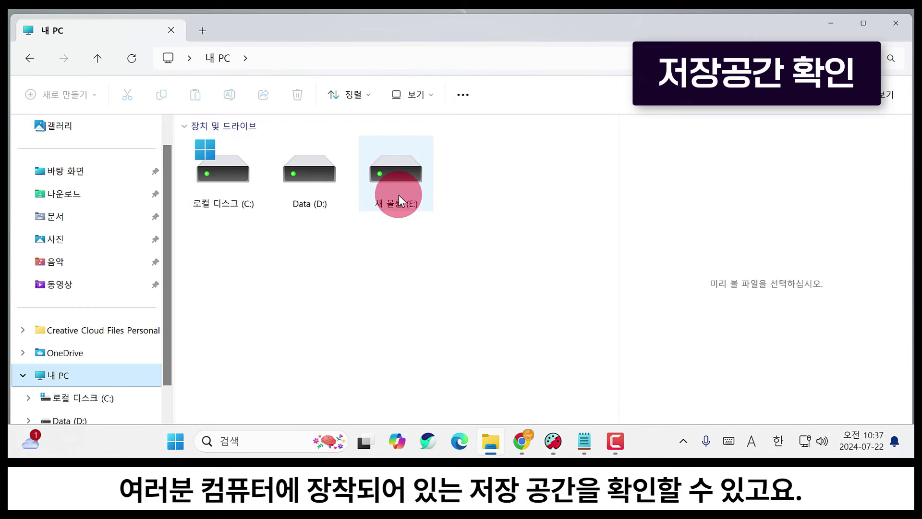
pyautogui.hotkey('ctrl', 'shift', '6')
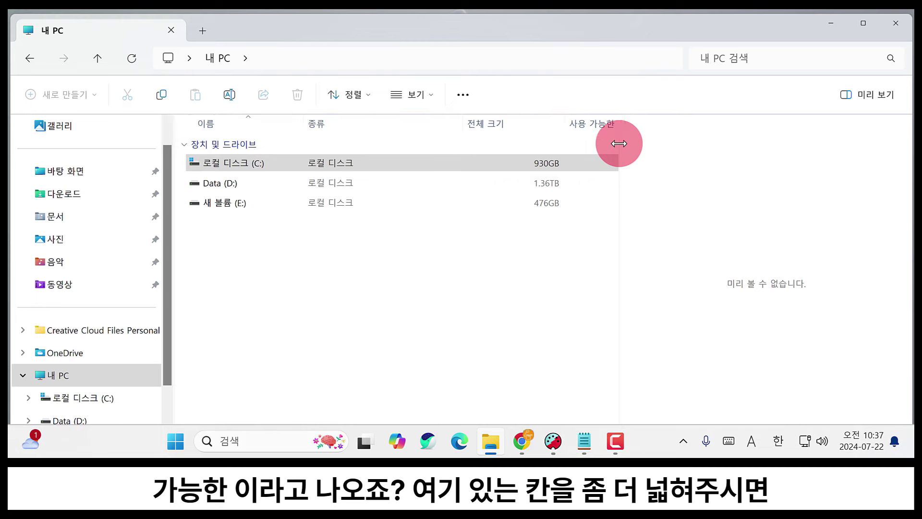
pyautogui.moveTo(618, 140); pyautogui.dragTo(724, 150)
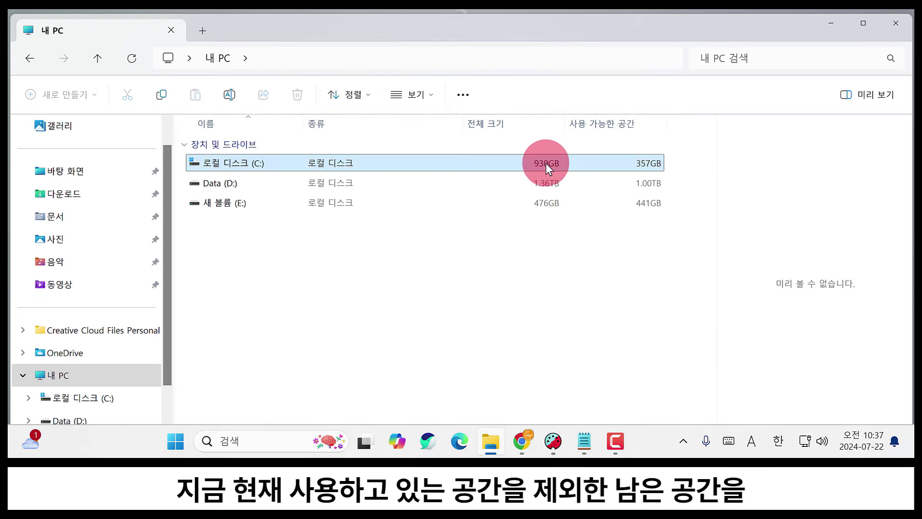
pyautogui.click(629, 162)
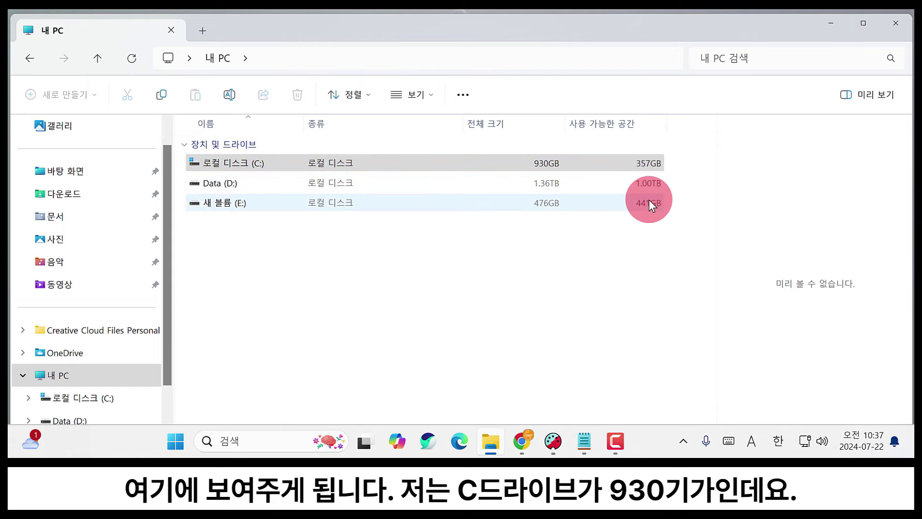
pyautogui.click(551, 169)
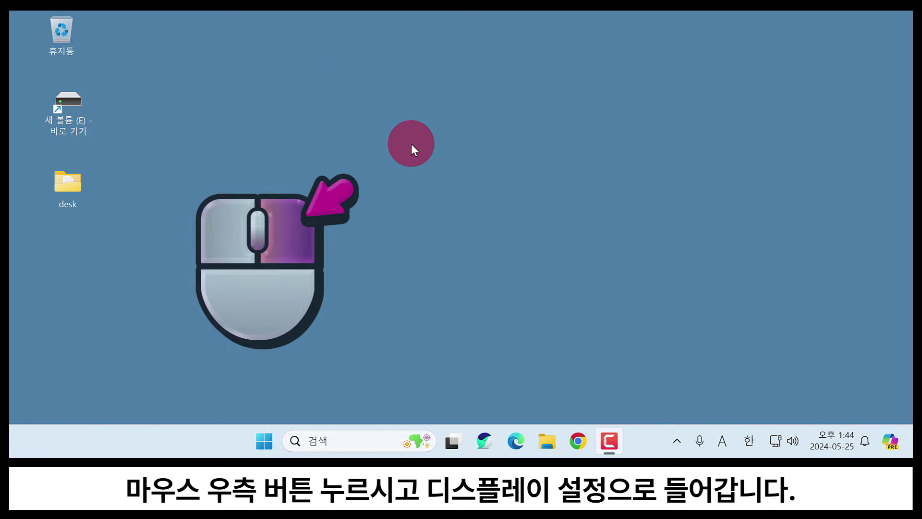
# Open the 디스플레이 설정 page from the desktop.
pyautogui.rightClick(411, 132)
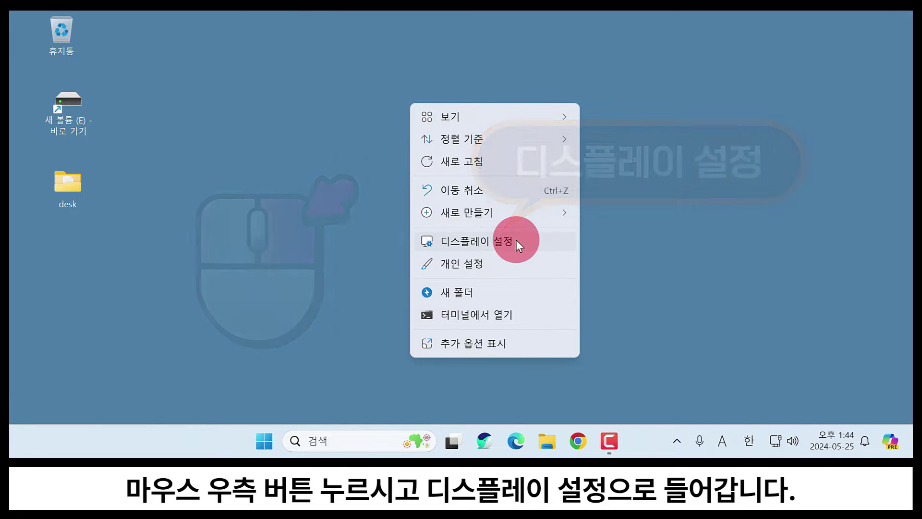
pyautogui.click(516, 240)
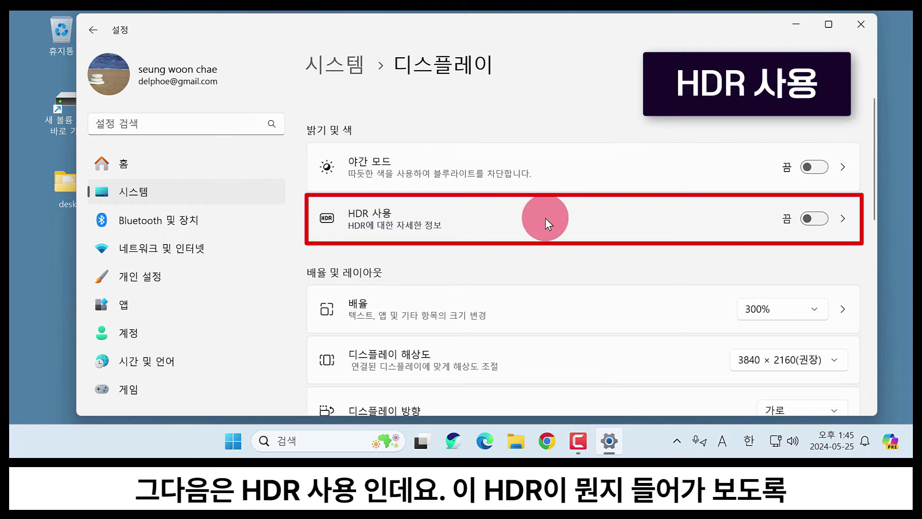
# Look at the HDR page in the display settings and return to the 디스플레이 page.
pyautogui.click(842, 219)
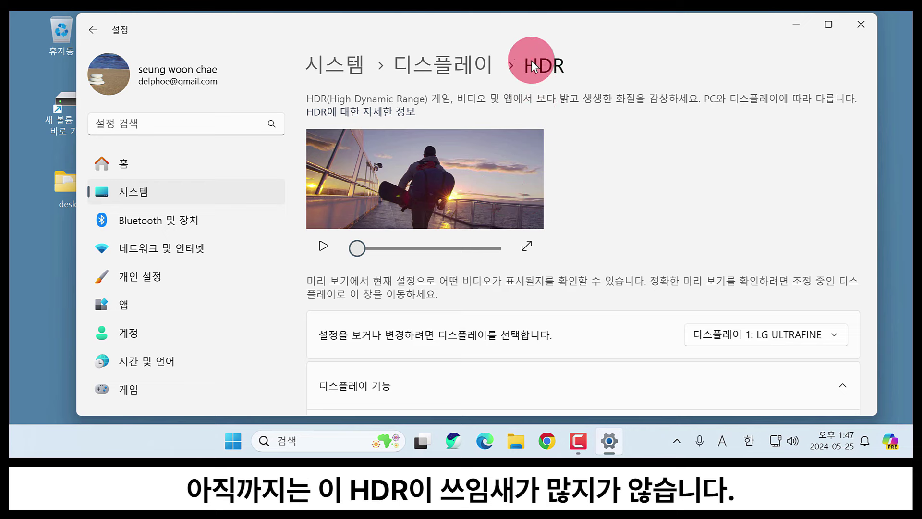
pyautogui.hotkey('alt', 'Left')
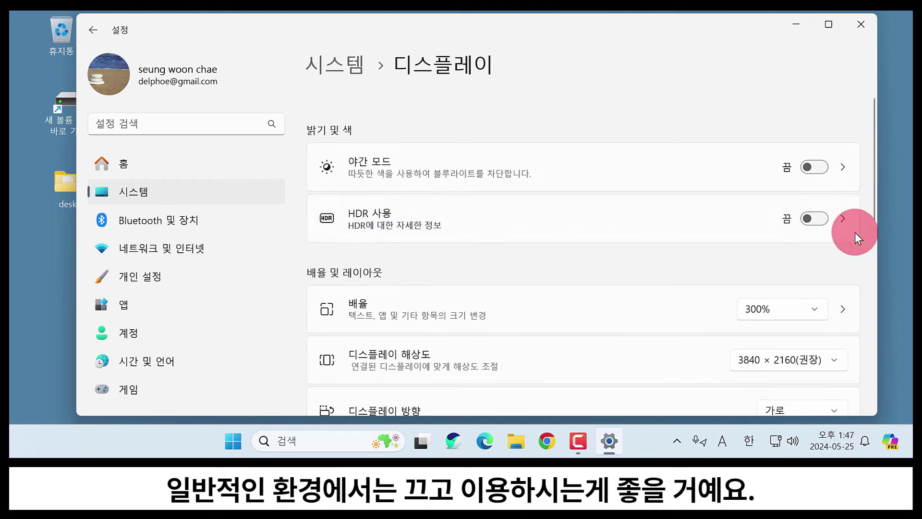
# Choose the recommended 3840 × 2160 display resolution, and look through the available 배율 percentages.
pyautogui.scroll(-2, 720, 215)
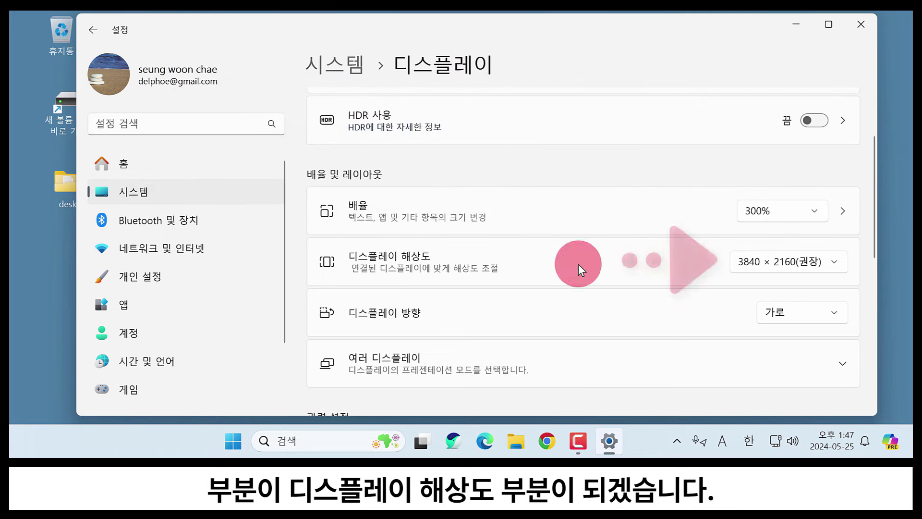
pyautogui.click(741, 262)
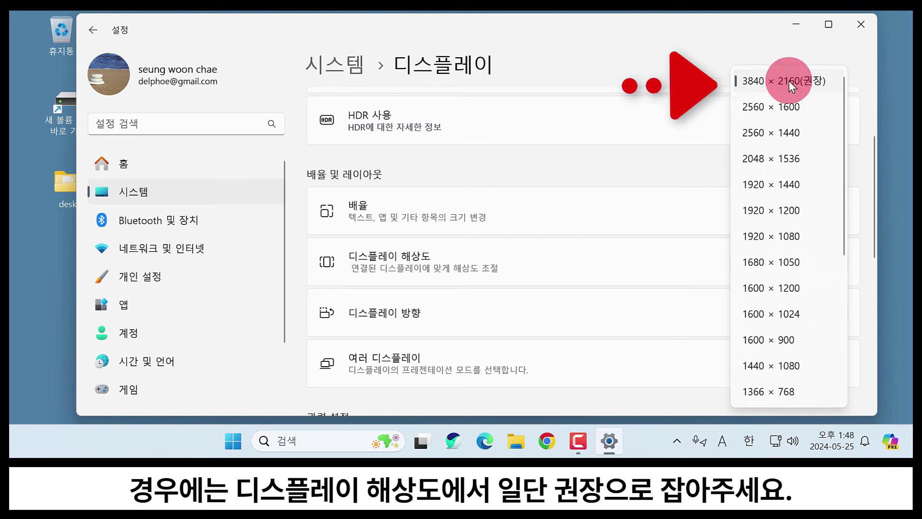
pyautogui.click(824, 80)
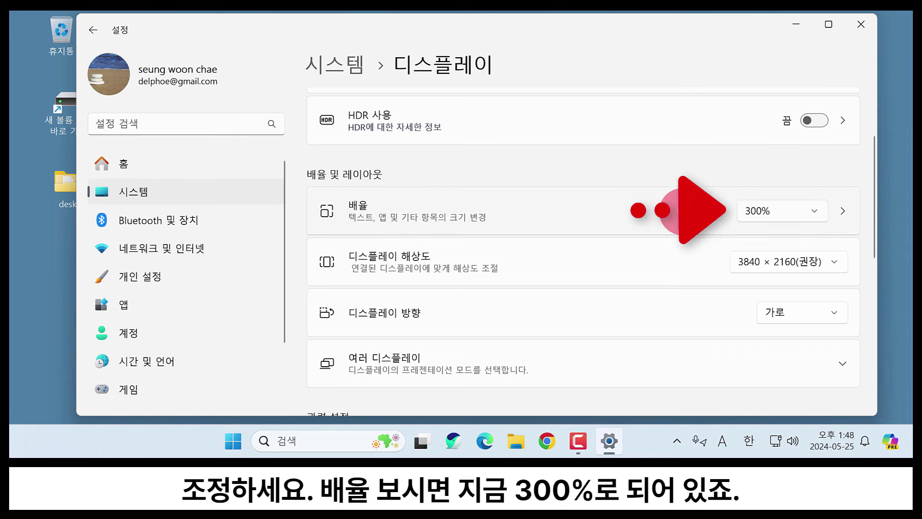
pyautogui.click(756, 214)
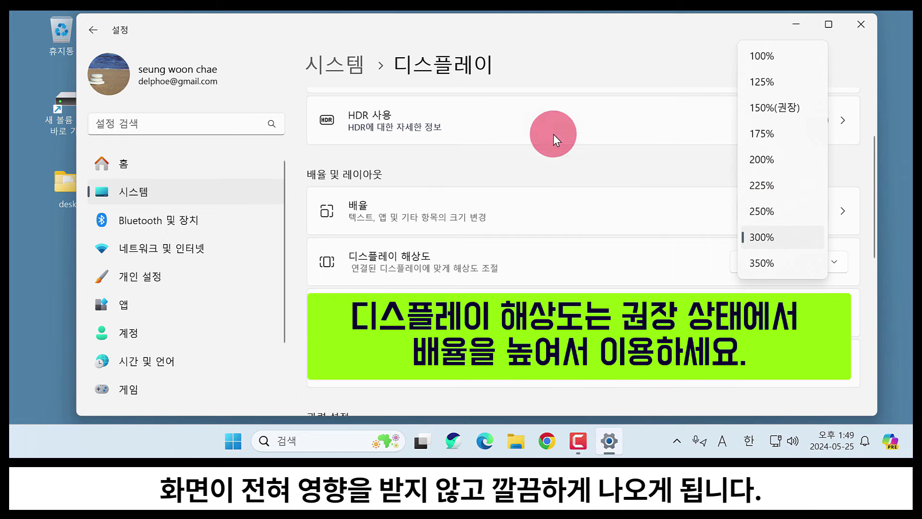
pyautogui.click(596, 164)
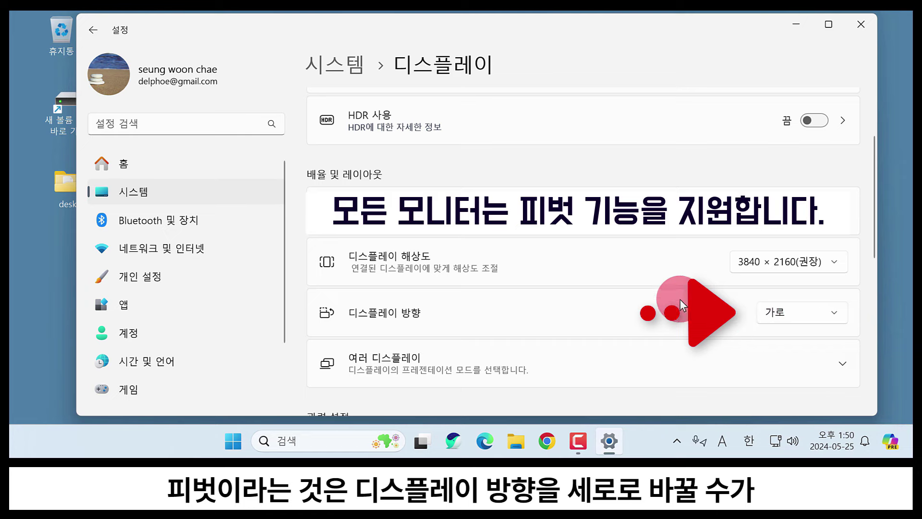
# Look through the 디스플레이 방향 options and close the list with 가로 as the orientation.
pyautogui.click(779, 310)
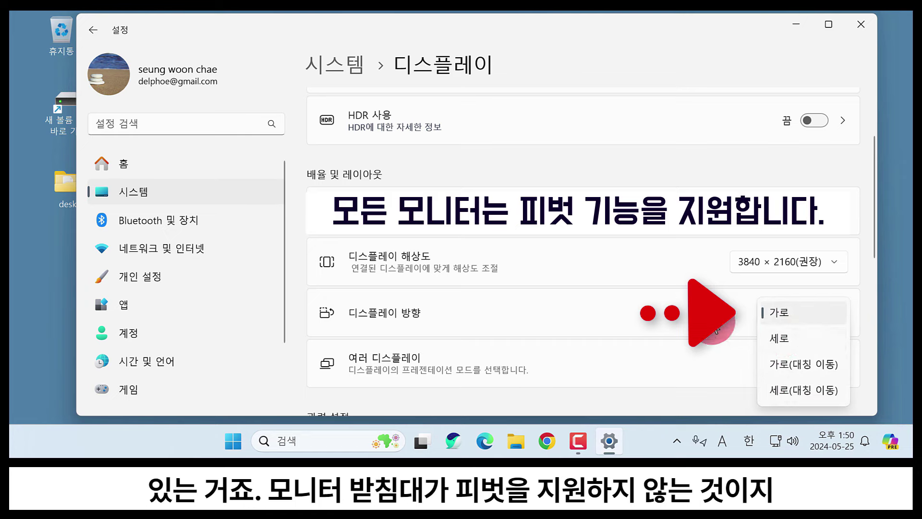
pyautogui.click(794, 303)
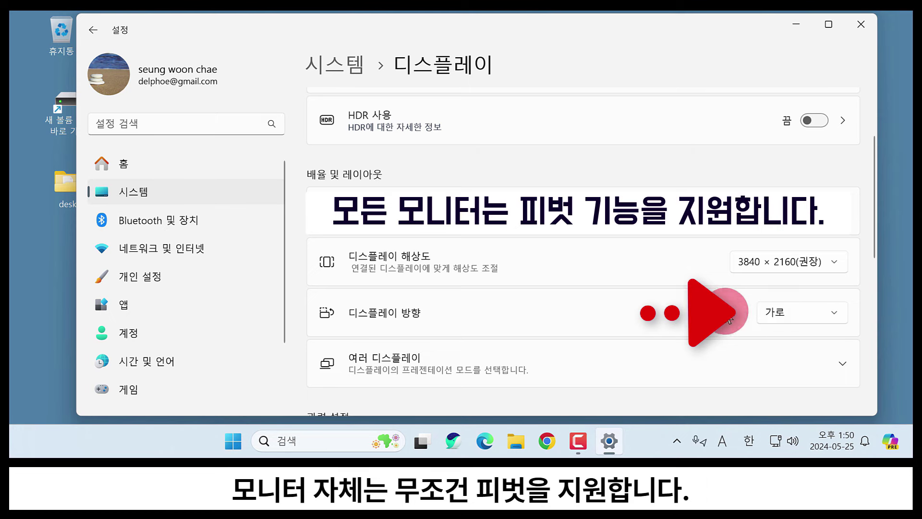
pyautogui.click(805, 312)
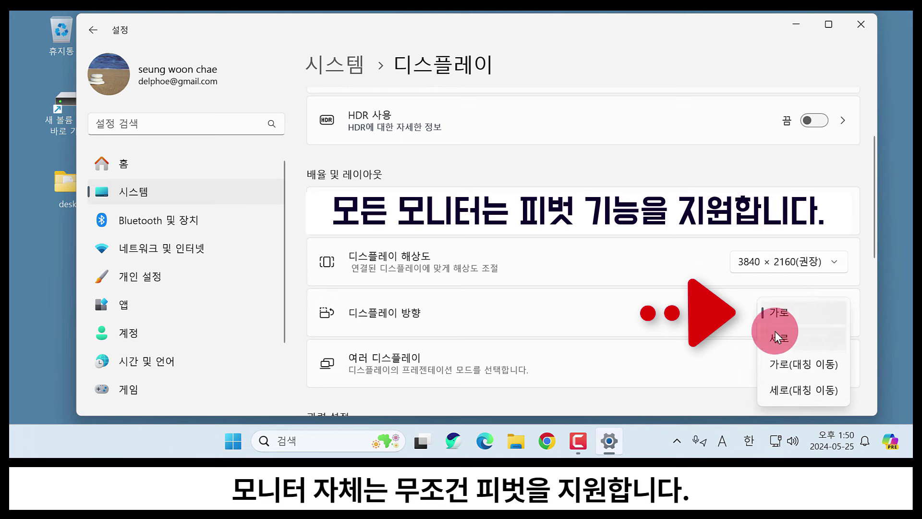
pyautogui.click(707, 307)
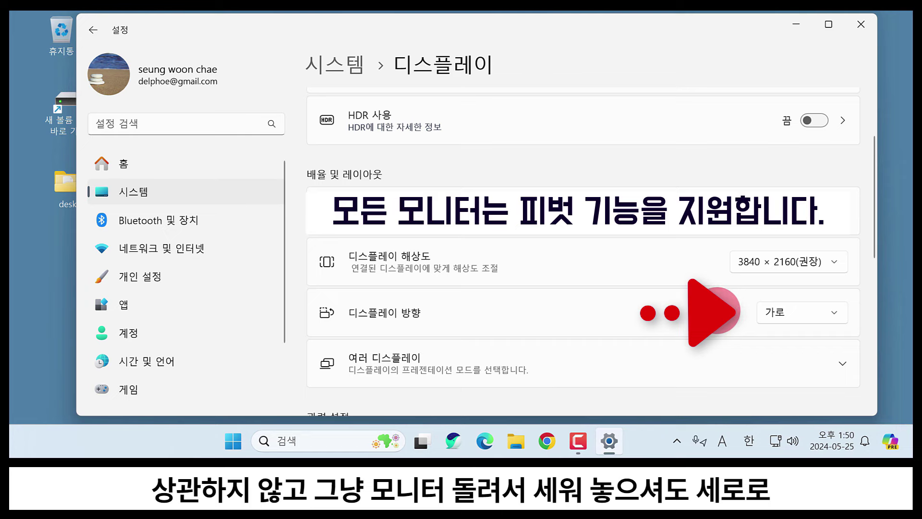
pyautogui.click(779, 318)
pyautogui.click(534, 292)
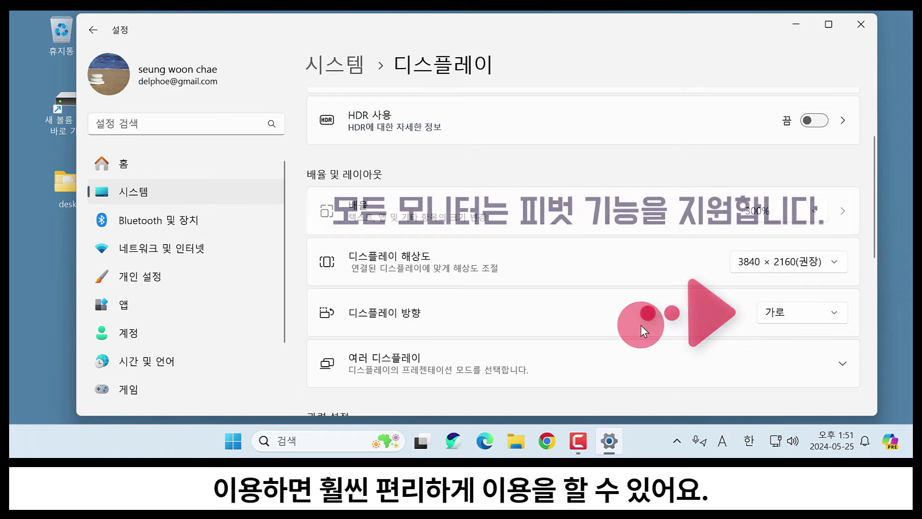
# Select displays 1 and 2 in turn in the dual-monitor arrangement diagram.
pyautogui.scroll(2, 641, 325)
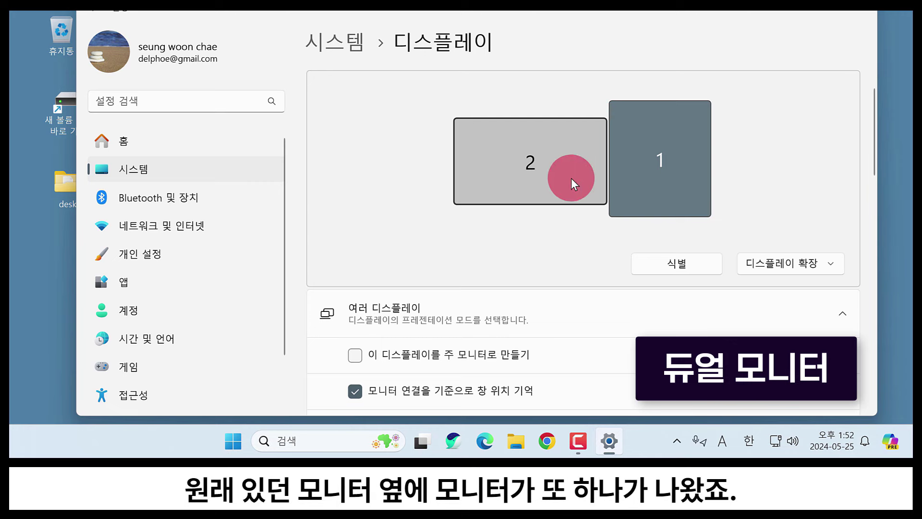
pyautogui.click(647, 163)
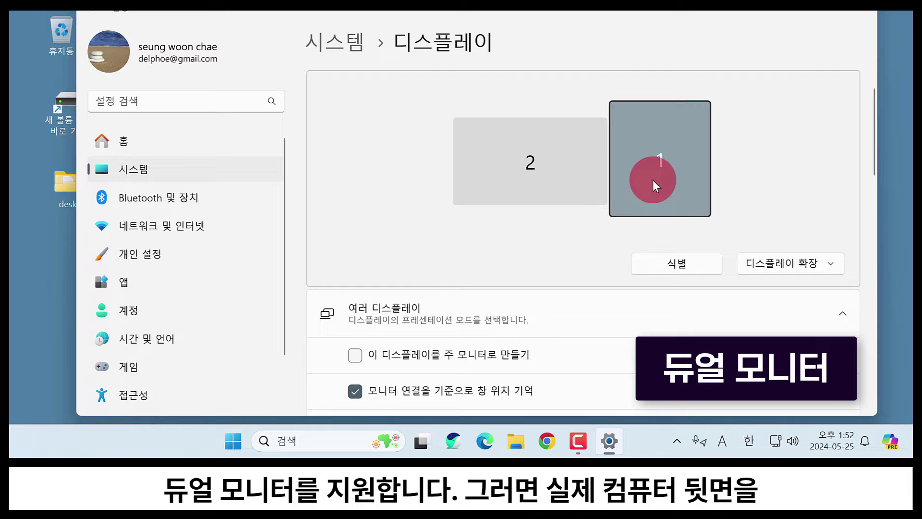
pyautogui.click(645, 157)
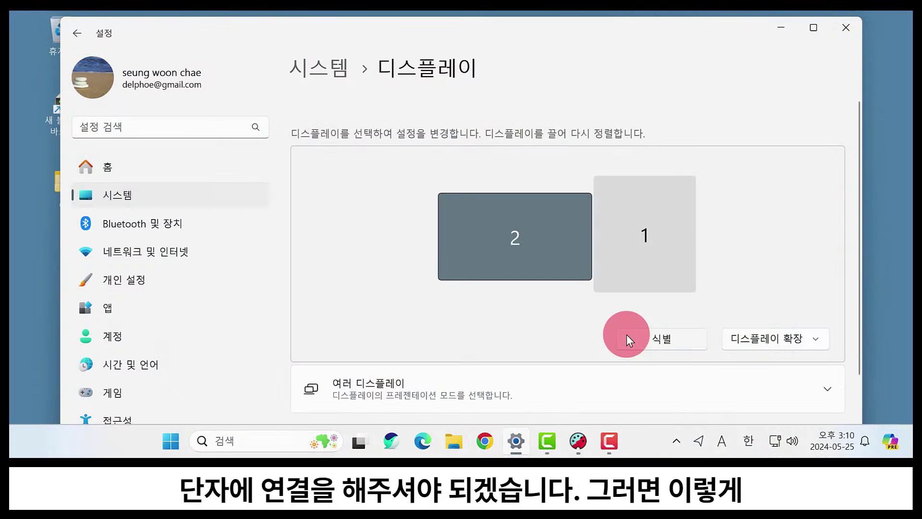
pyautogui.click(639, 252)
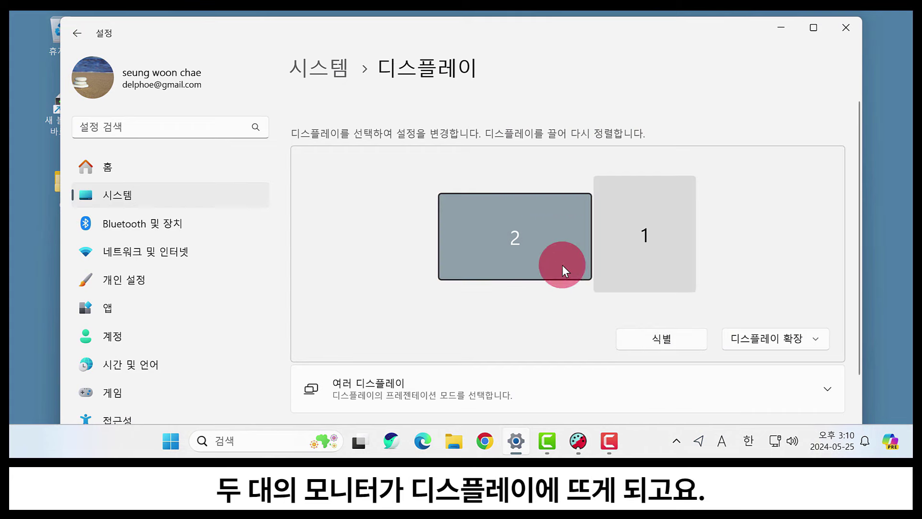
pyautogui.click(524, 246)
# Select display 1 and check its 디스플레이 방향 setting.
pyautogui.click(624, 248)
pyautogui.scroll(-2, 621, 253)
pyautogui.scroll(-10, 621, 254)
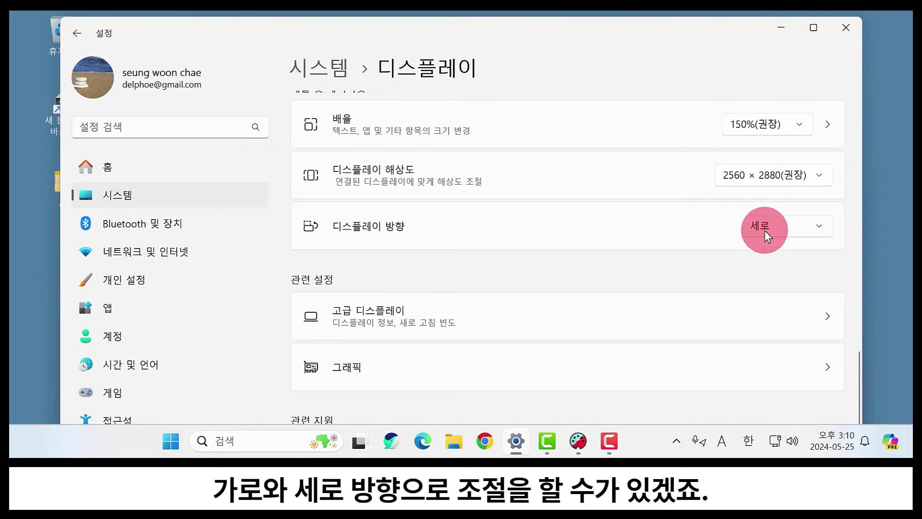
pyautogui.scroll(10, 702, 265)
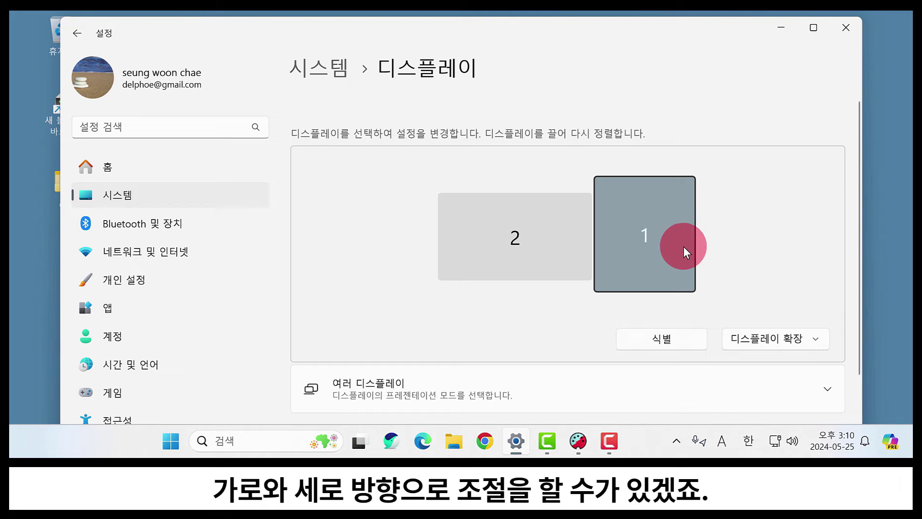
# Compare the 디스플레이 방향 settings of display 2 and display 1 by selecting each monitor.
pyautogui.click(517, 242)
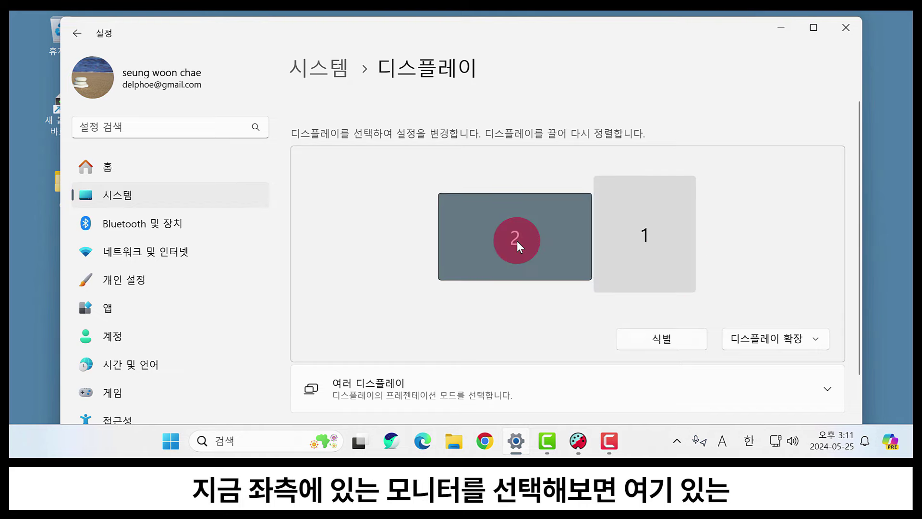
pyautogui.scroll(-8, 552, 284)
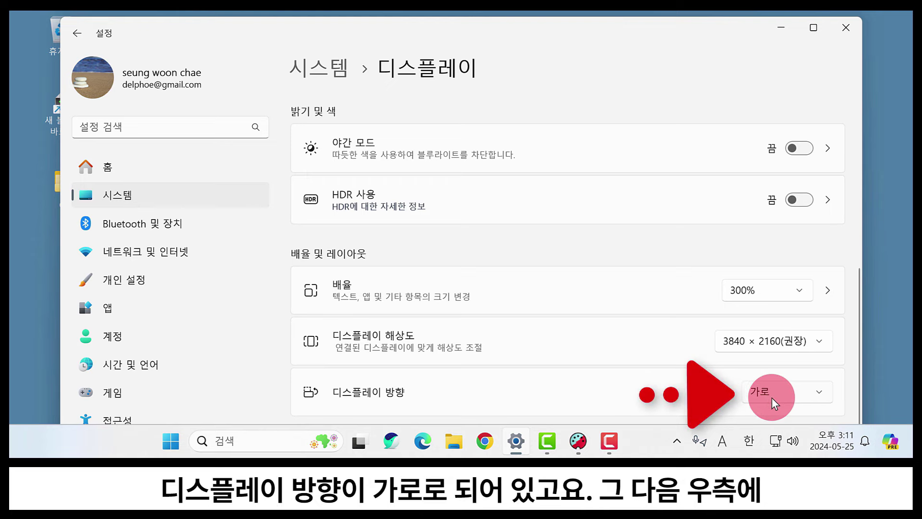
pyautogui.scroll(8, 772, 396)
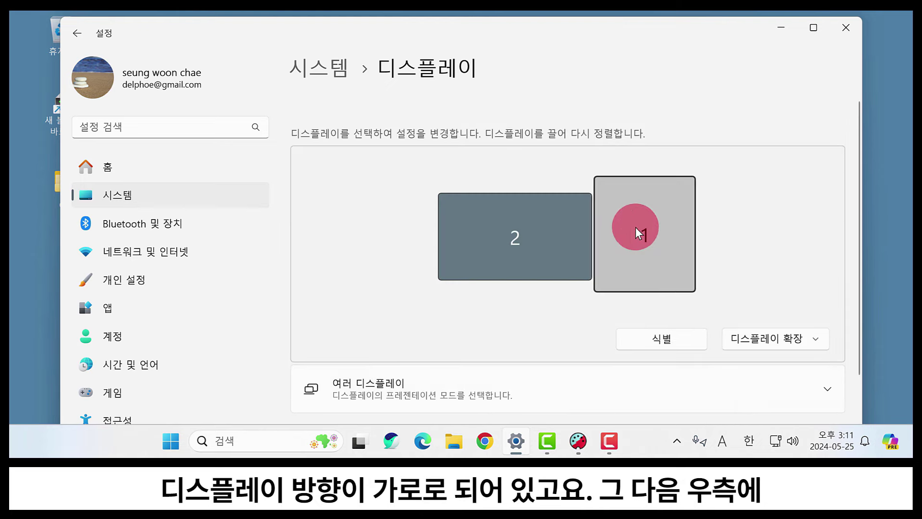
pyautogui.click(652, 226)
pyautogui.scroll(-6, 656, 252)
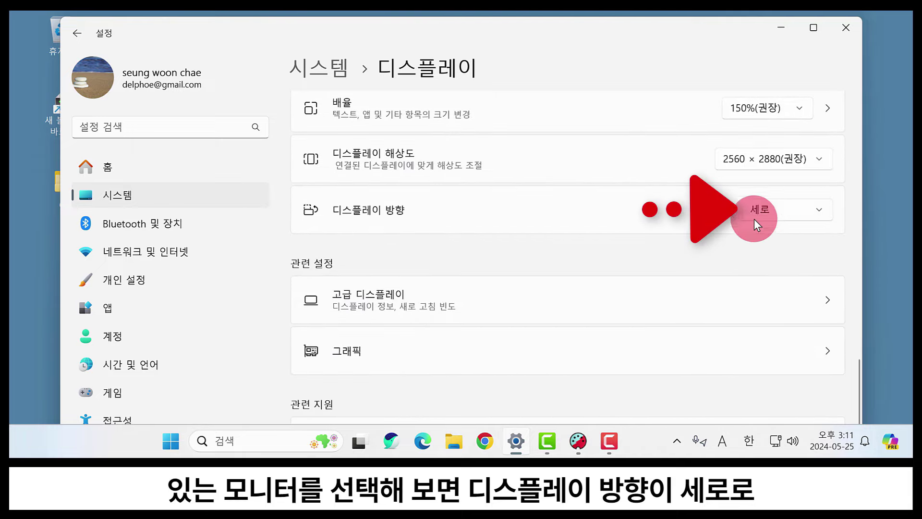
pyautogui.scroll(6, 768, 230)
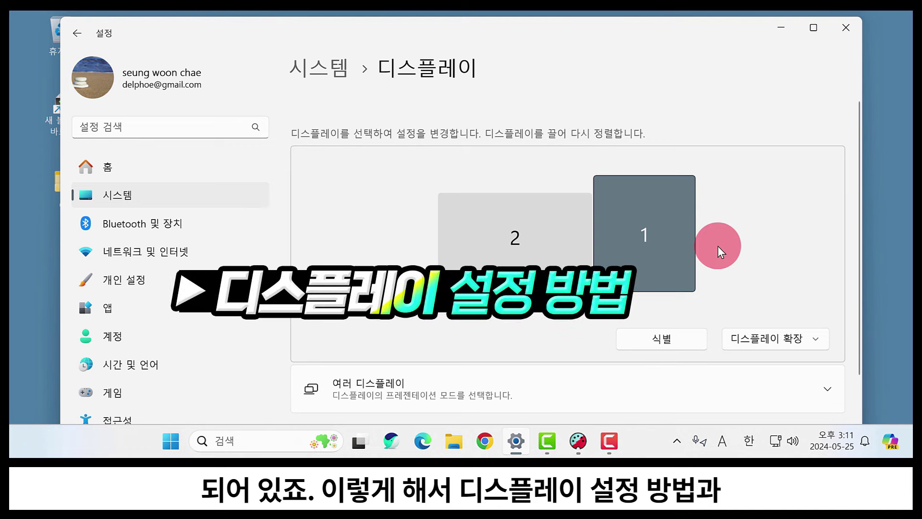
pyautogui.scroll(-3, 718, 245)
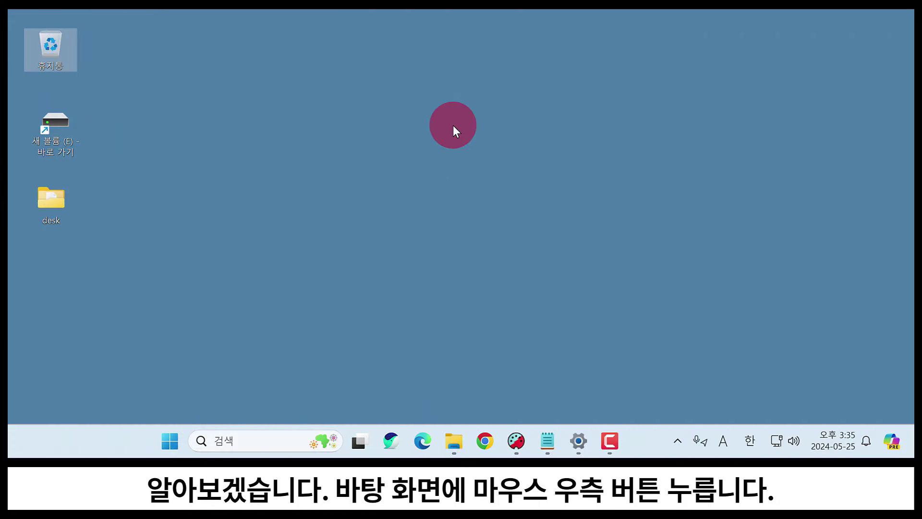
# Open 개인 설정 from the desktop and apply the ready-made theme with the cherry blossom collage.
pyautogui.rightClick(454, 125)
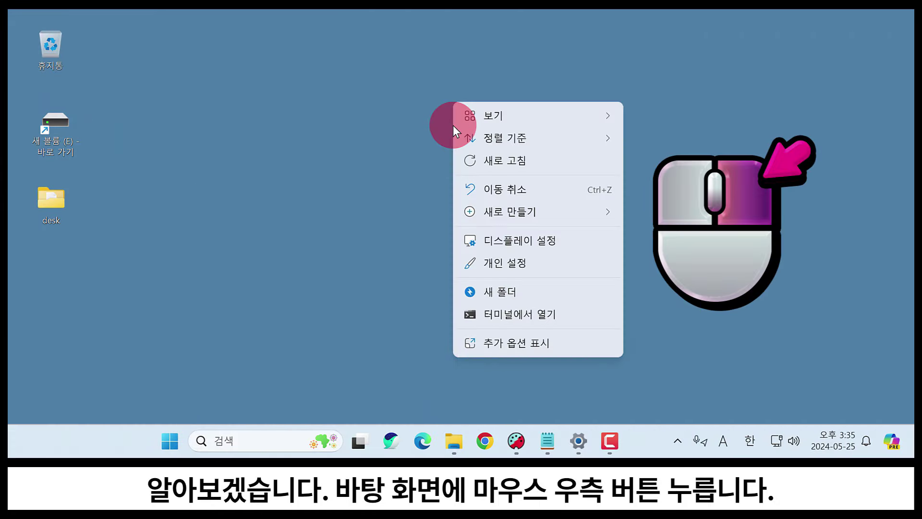
pyautogui.click(540, 260)
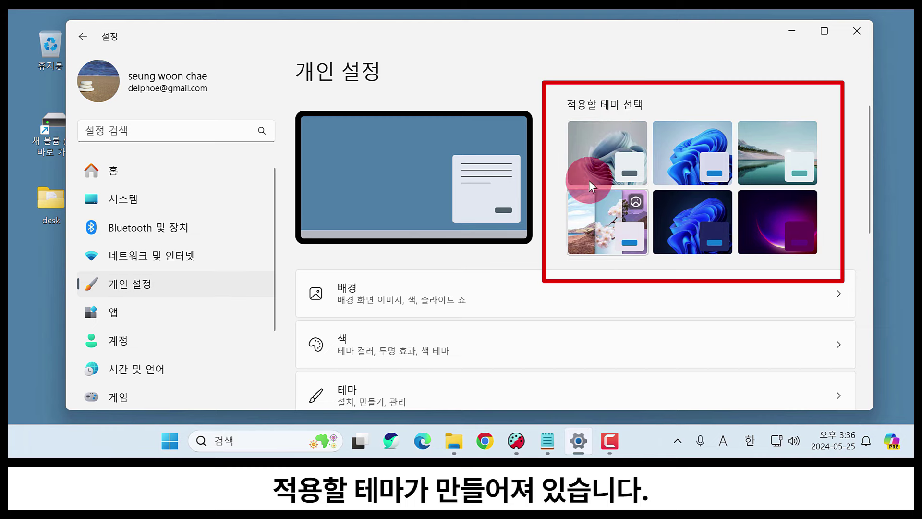
pyautogui.click(603, 143)
pyautogui.click(635, 215)
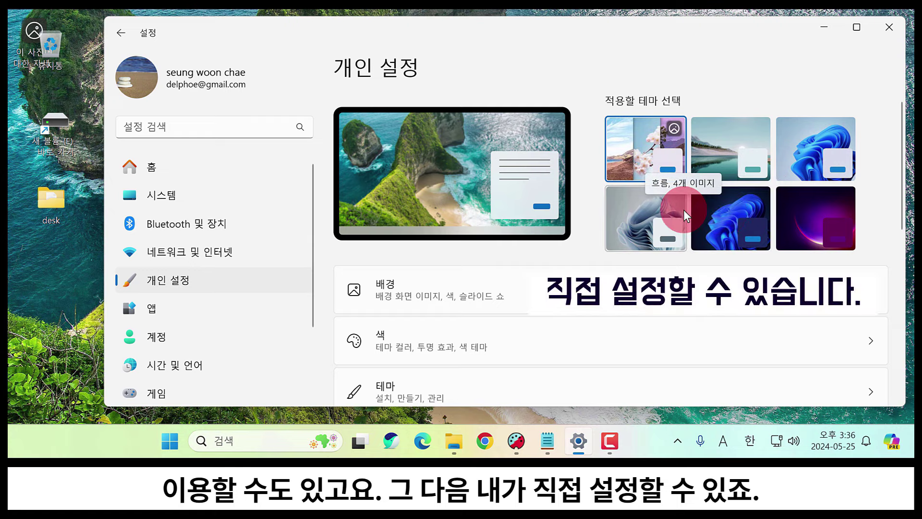
# Set the desktop background type to 사진 in the 배경 settings.
pyautogui.click(462, 298)
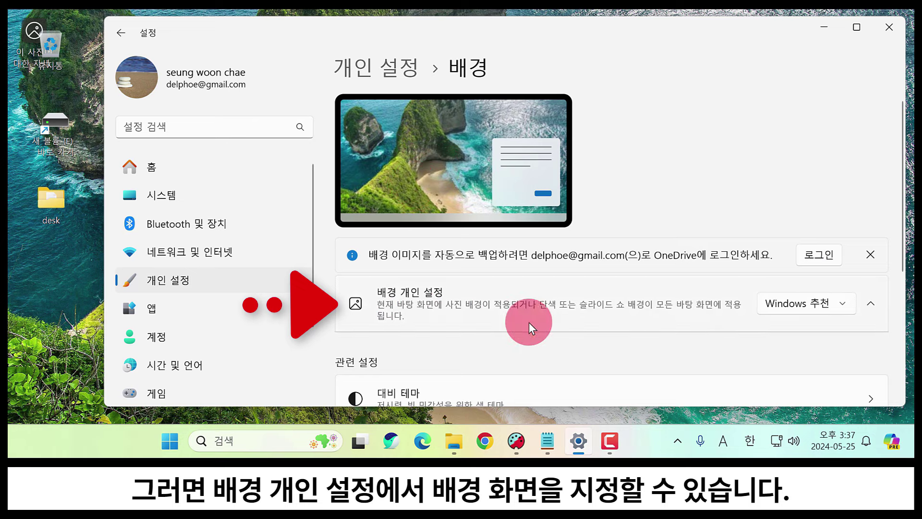
pyautogui.click(784, 310)
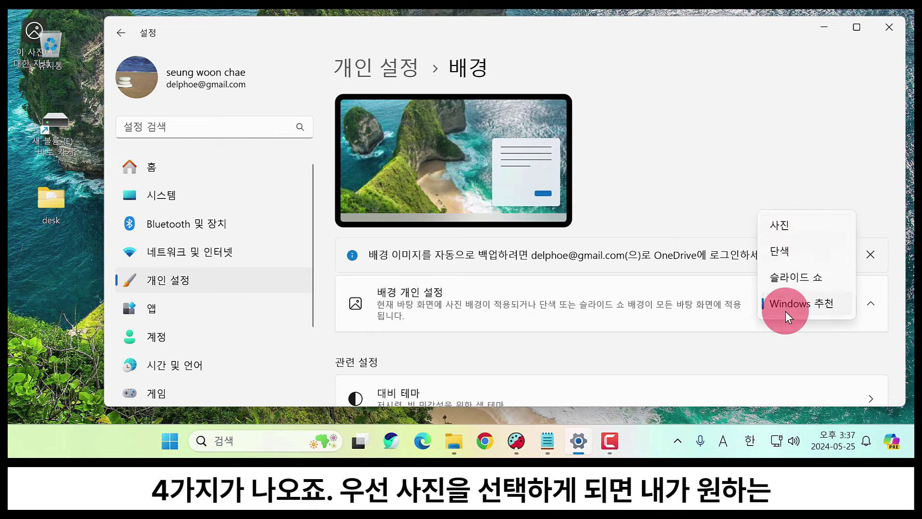
pyautogui.click(789, 224)
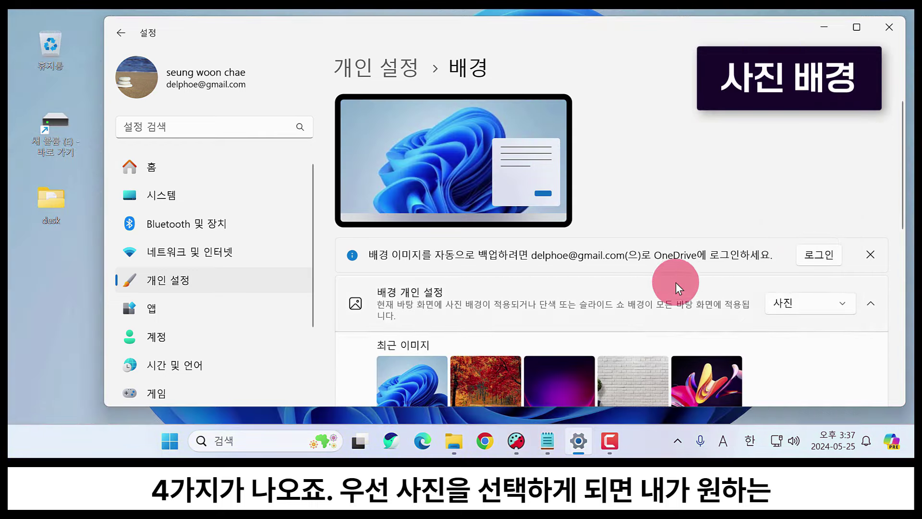
# Apply the white brick wall picture from 최근 이미지 as the desktop background, and resize the settings window around viewing it.
pyautogui.scroll(-2, 676, 284)
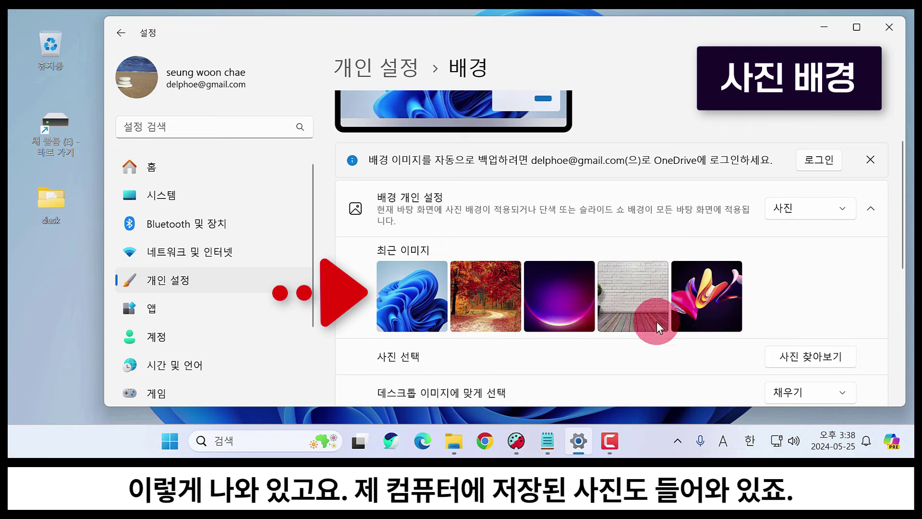
pyautogui.click(636, 292)
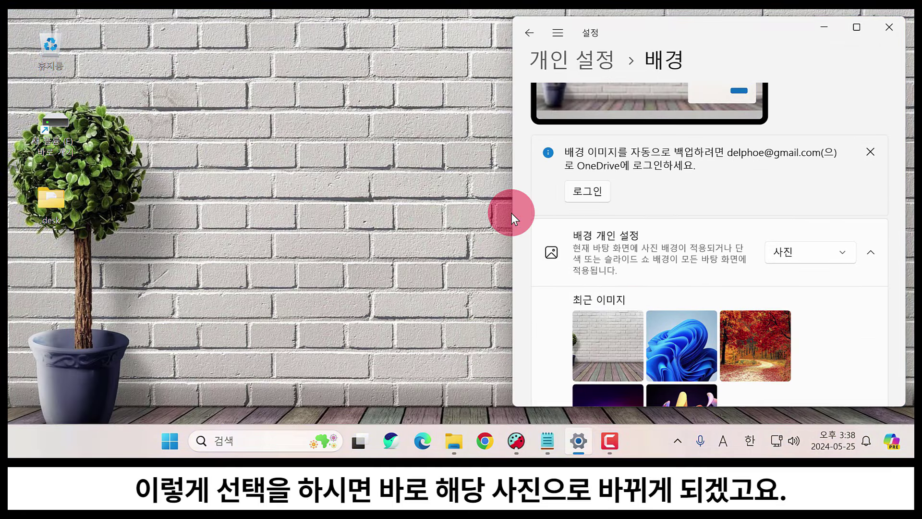
pyautogui.moveTo(511, 212); pyautogui.dragTo(139, 218)
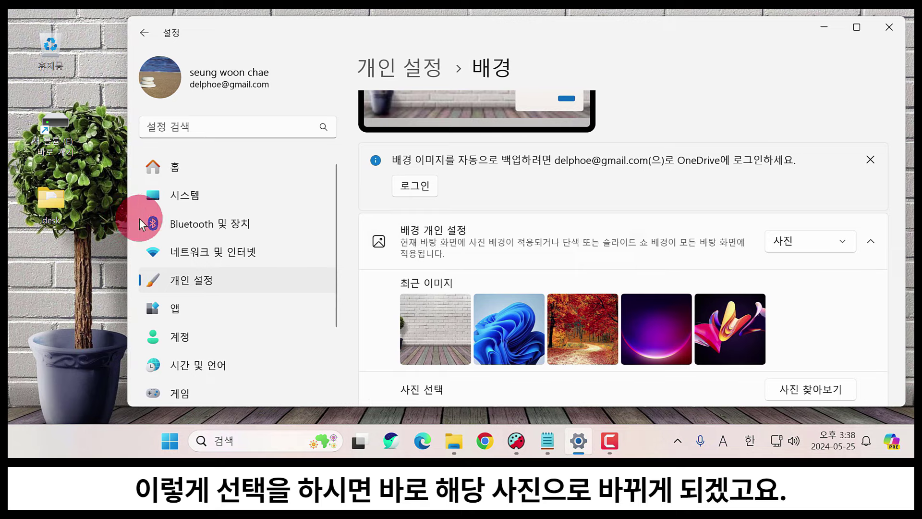
# Browse the source photo folder for a desktop background picture, and leave the file picker without choosing one.
pyautogui.scroll(-2, 512, 290)
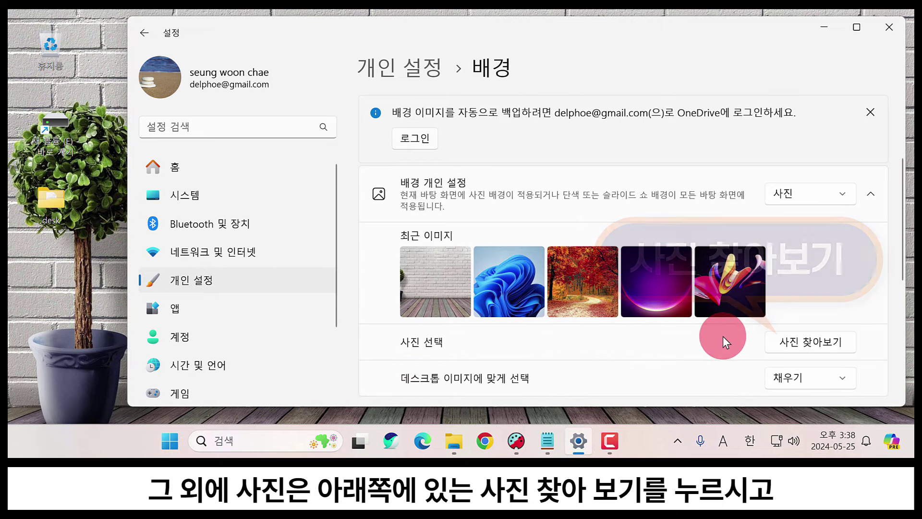
pyautogui.click(795, 340)
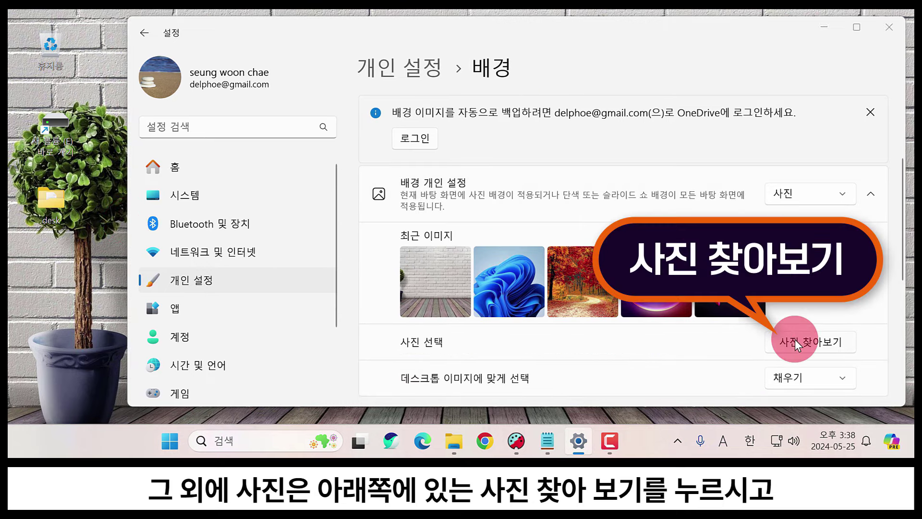
pyautogui.scroll(-2, 484, 213)
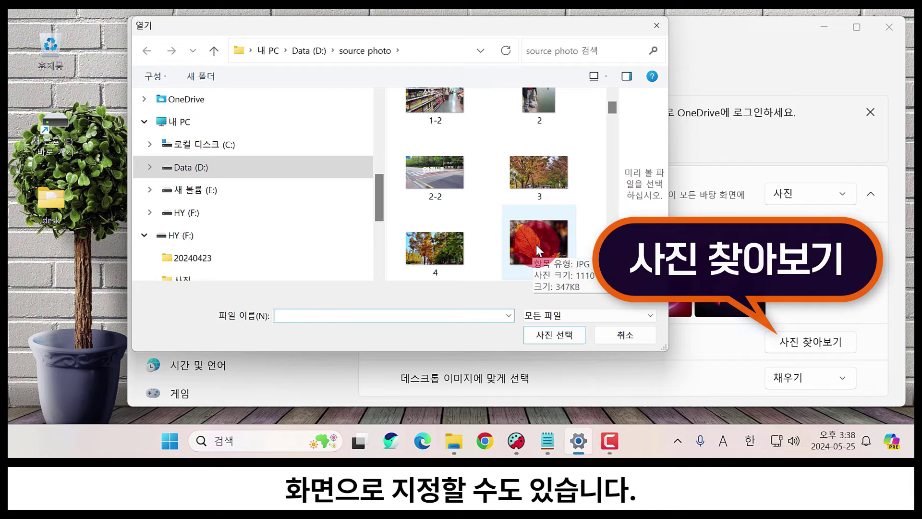
pyautogui.click(635, 335)
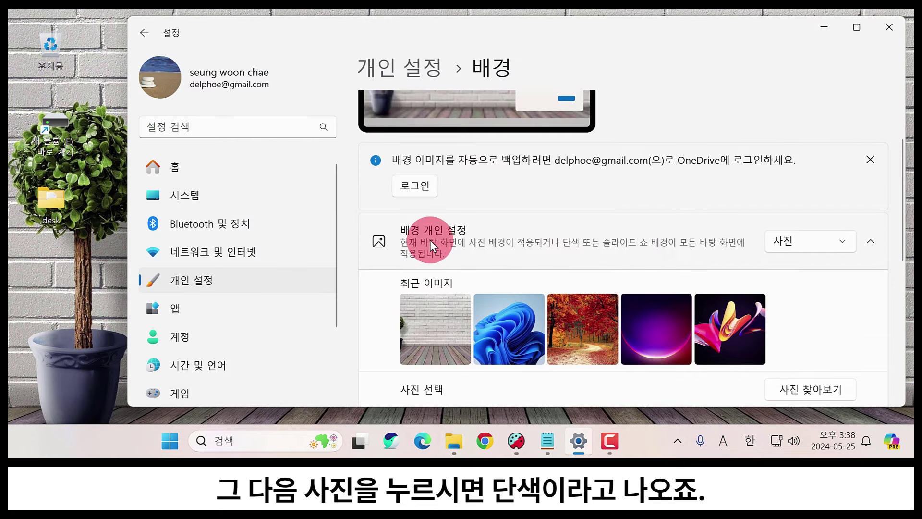
# Set the desktop background type to 단색 and choose the teal swatch in the second row as the background colour.
pyautogui.click(807, 244)
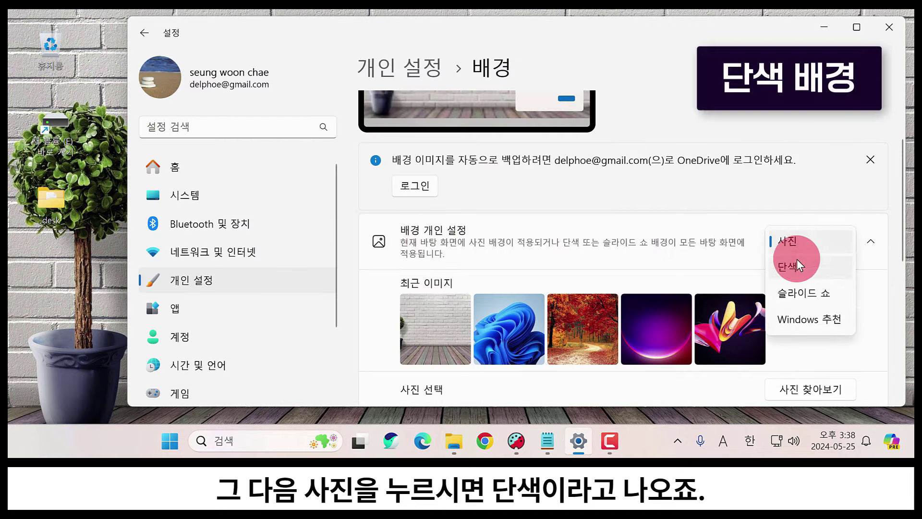
pyautogui.click(797, 260)
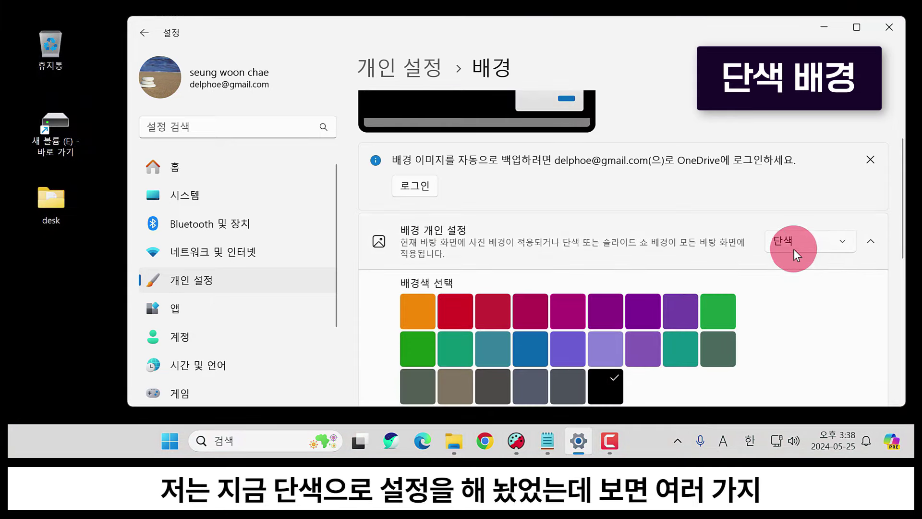
pyautogui.click(491, 348)
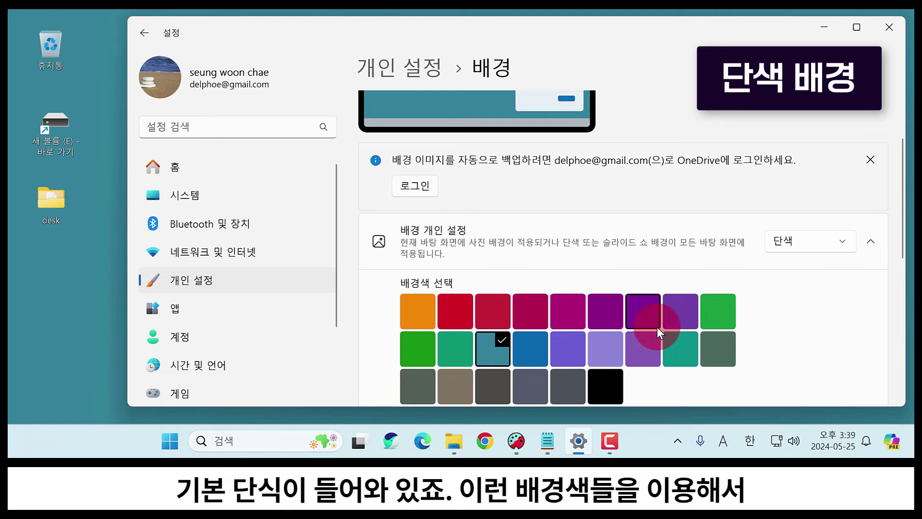
# View the custom colour picker for 사용자 지정 색 and cancel it without changing the colour.
pyautogui.scroll(-2, 657, 327)
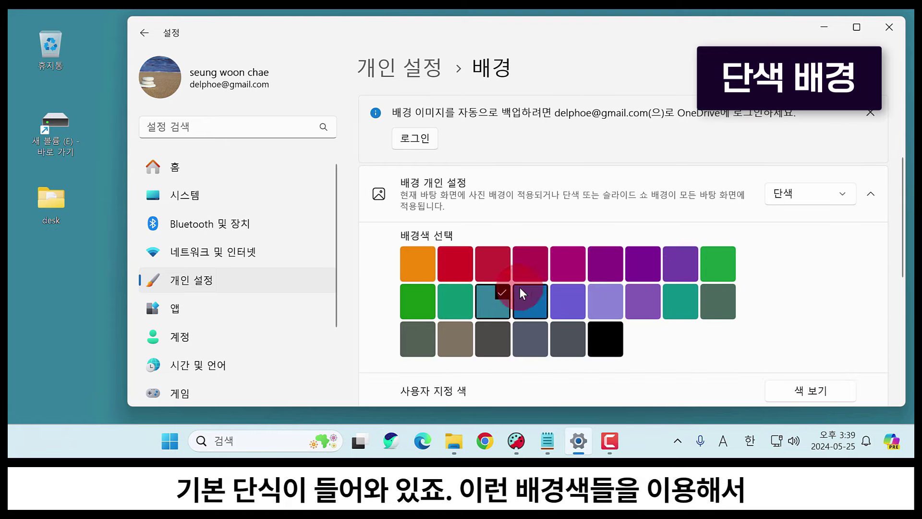
pyautogui.scroll(-2, 535, 283)
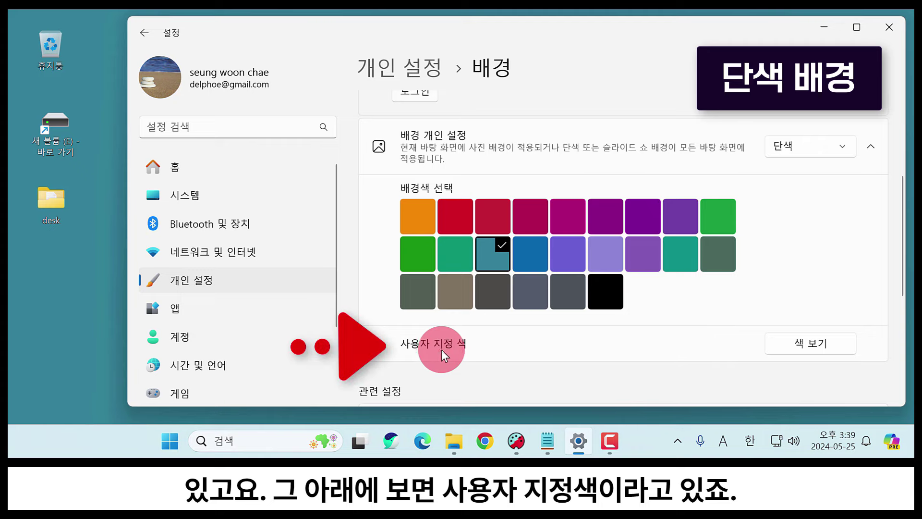
pyautogui.click(797, 342)
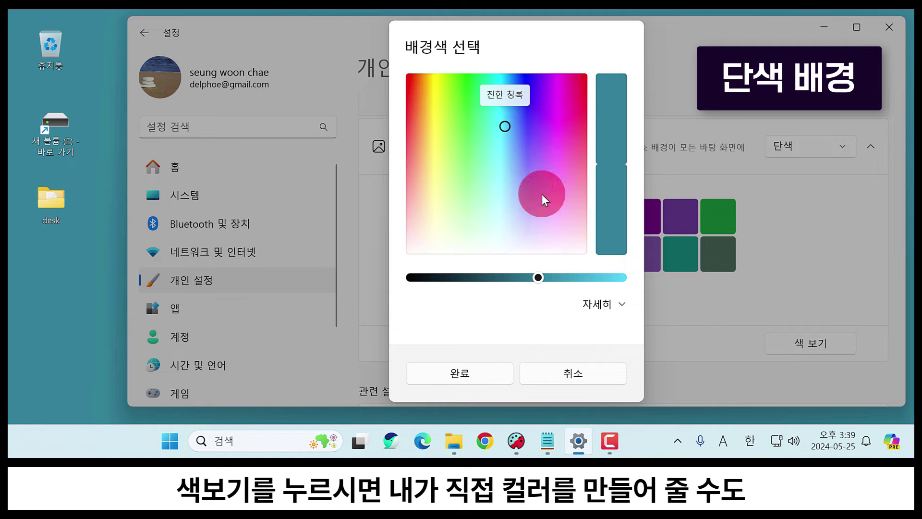
pyautogui.click(572, 373)
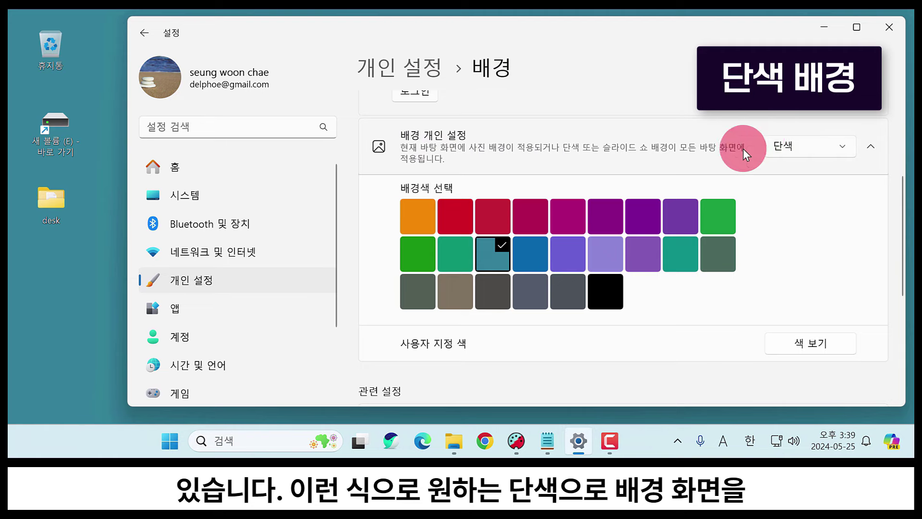
# Set the desktop background type to 슬라이드 쇼 and review the available picture change intervals.
pyautogui.click(789, 146)
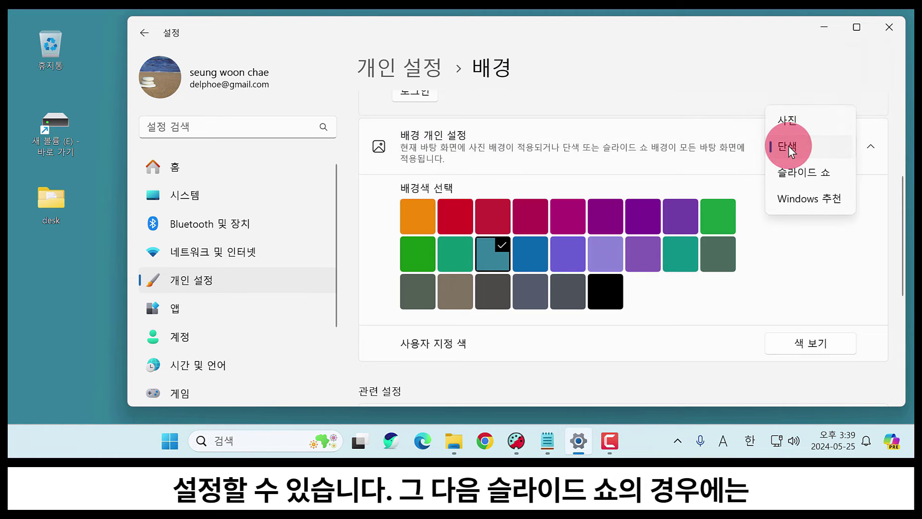
pyautogui.click(791, 171)
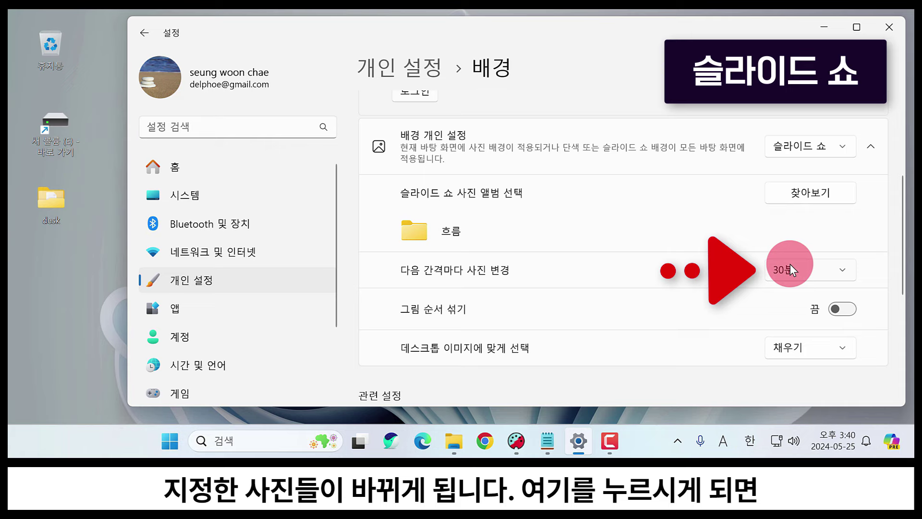
pyautogui.click(778, 269)
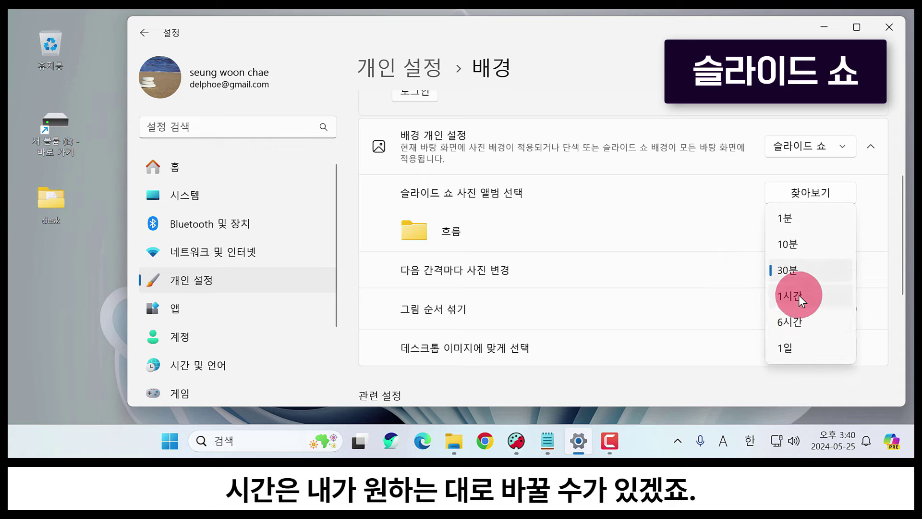
pyautogui.click(708, 218)
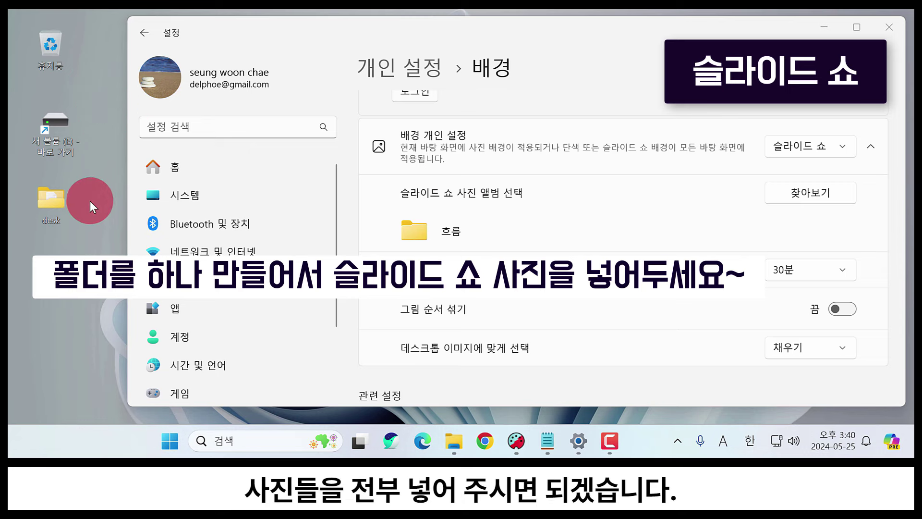
# Create a new folder on the desktop and name it 배경화면.
pyautogui.rightClick(102, 17)
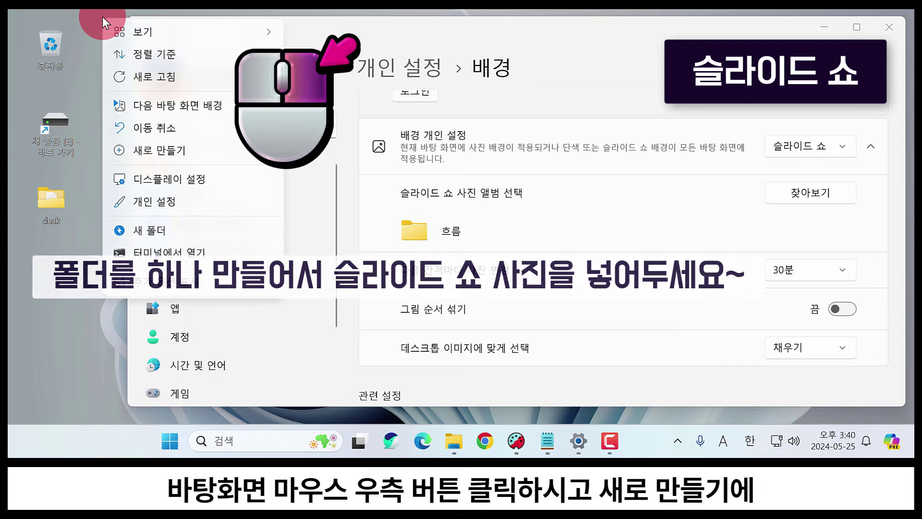
pyautogui.moveTo(199, 149)
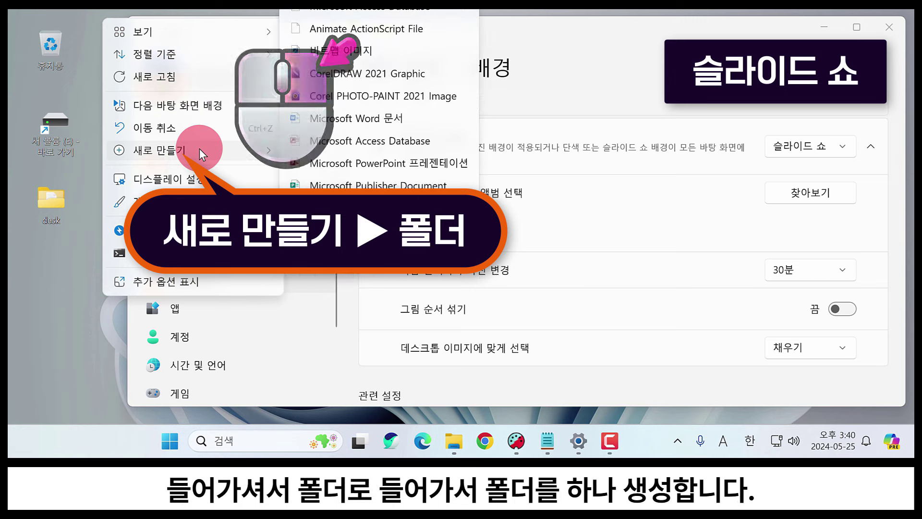
pyautogui.click(319, 111)
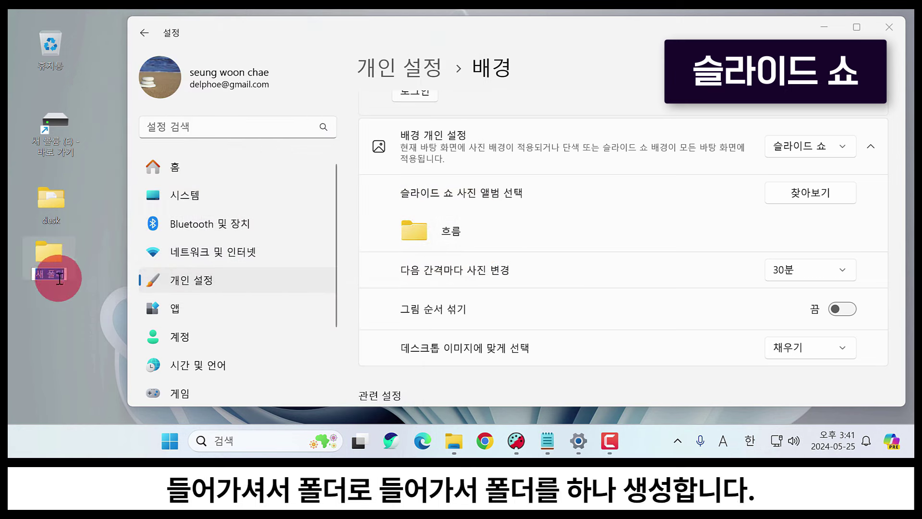
pyautogui.press('BackSpace')
pyautogui.press('Hangul')
pyautogui.write('ㅂㅐㄱ')
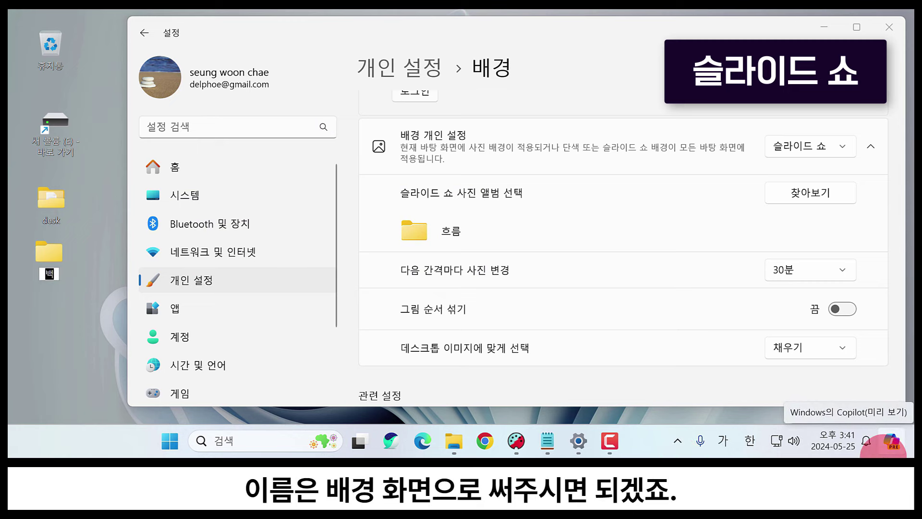
pyautogui.write('ㅕㅇㅎㅗㅁㅕㄴ')
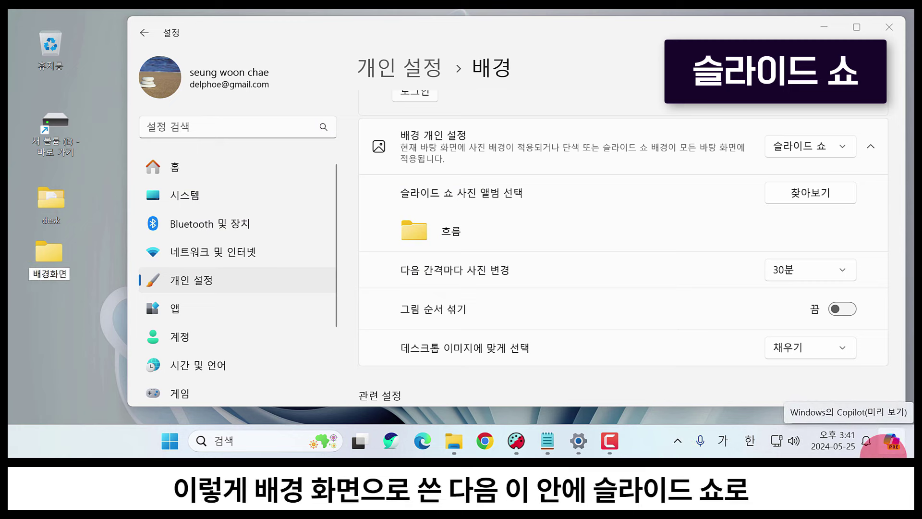
pyautogui.click(68, 269)
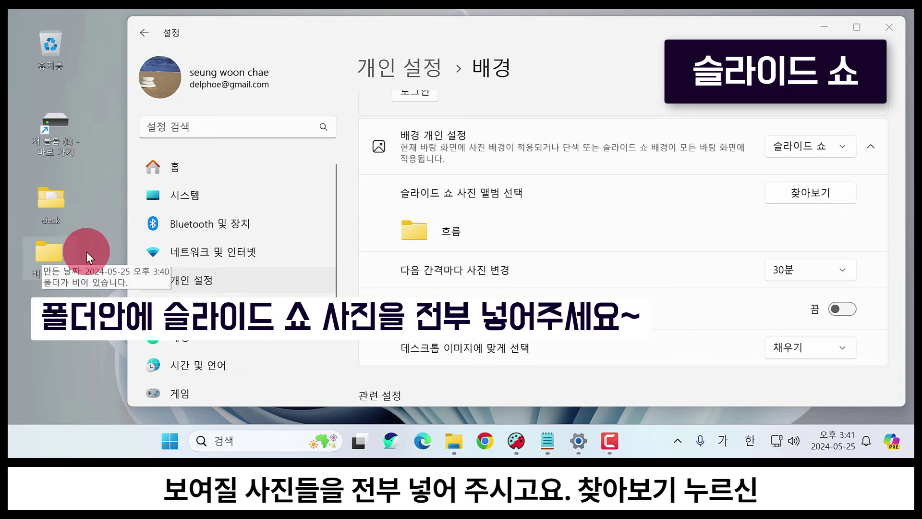
# Try selecting the 배경화면 folder as the slideshow picture album, and cancel the folder picker.
pyautogui.click(805, 197)
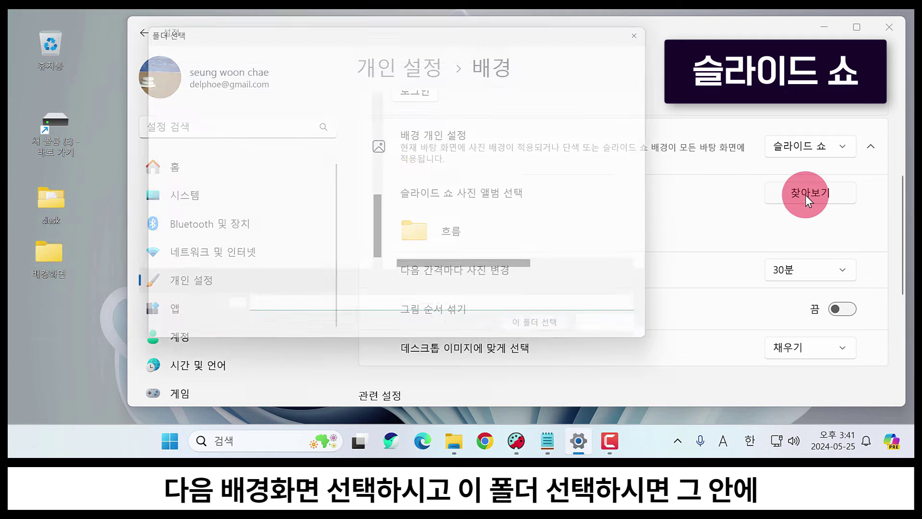
pyautogui.click(436, 142)
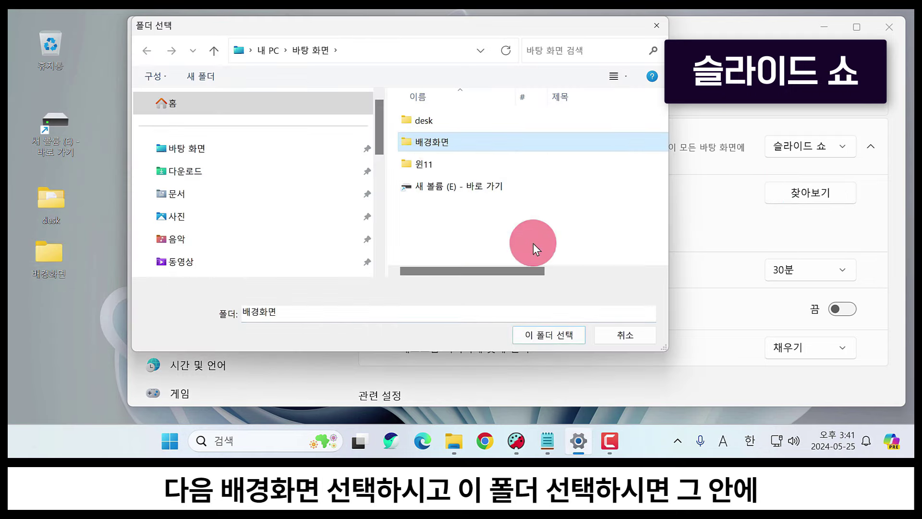
pyautogui.click(646, 335)
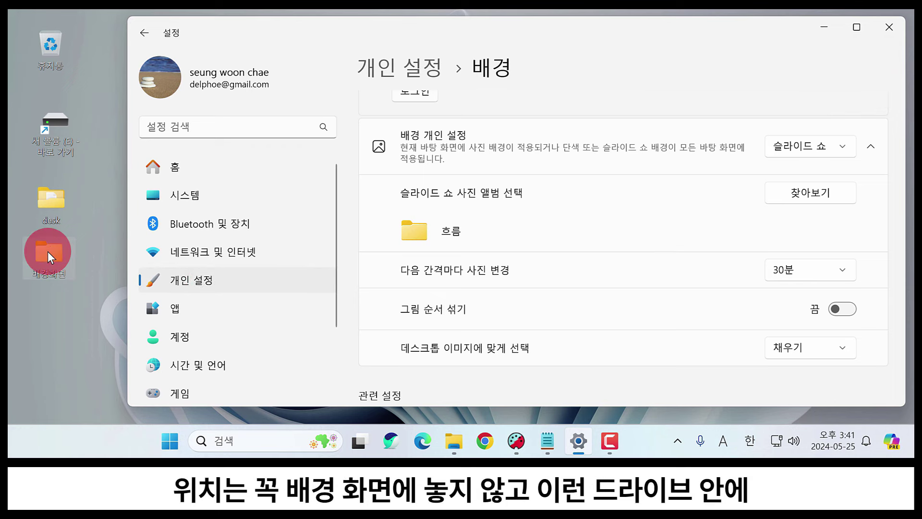
pyautogui.moveTo(47, 252); pyautogui.dragTo(102, 214)
pyautogui.moveTo(69, 136); pyautogui.dragTo(54, 255)
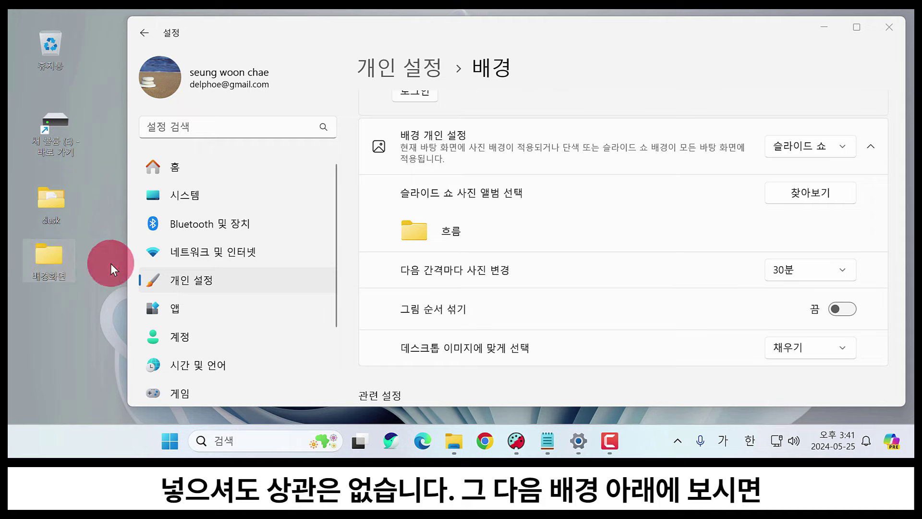
pyautogui.click(484, 248)
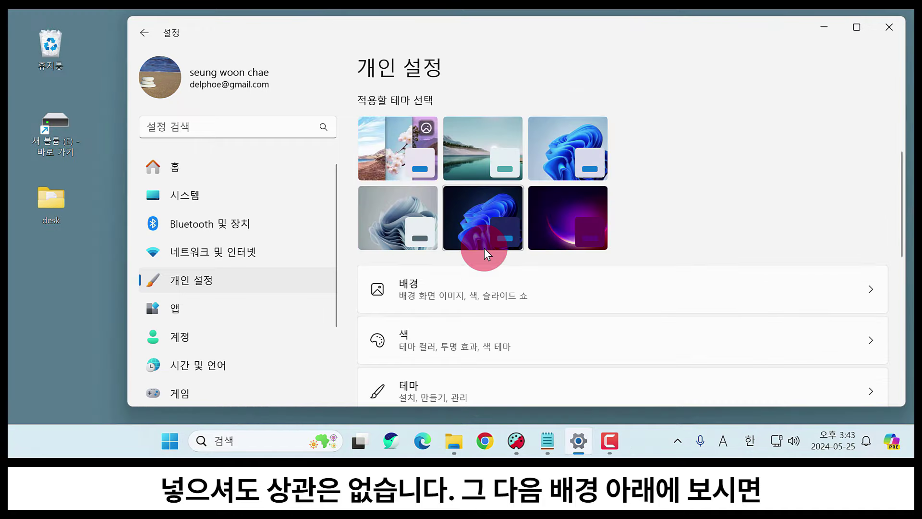
pyautogui.click(446, 285)
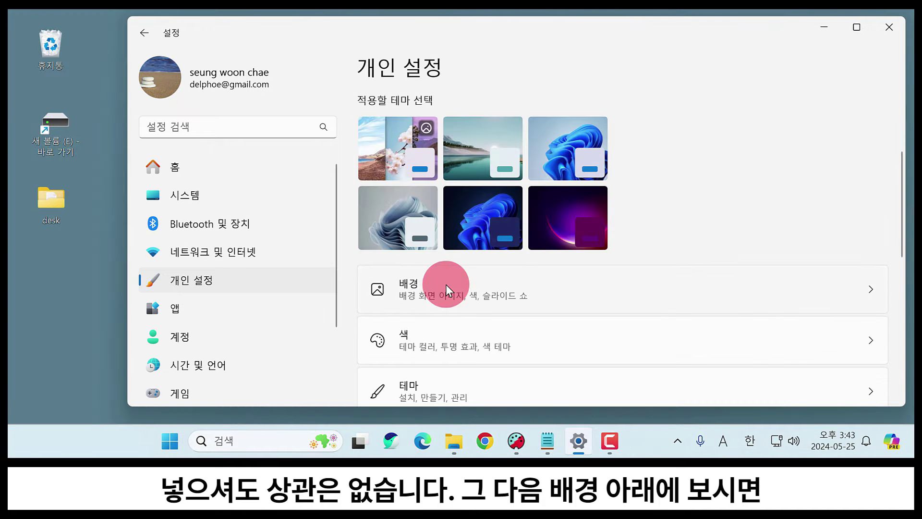
# Open the 테마 settings and examine the theme's elements: background, colour, sound and mouse cursor.
pyautogui.scroll(-3, 445, 285)
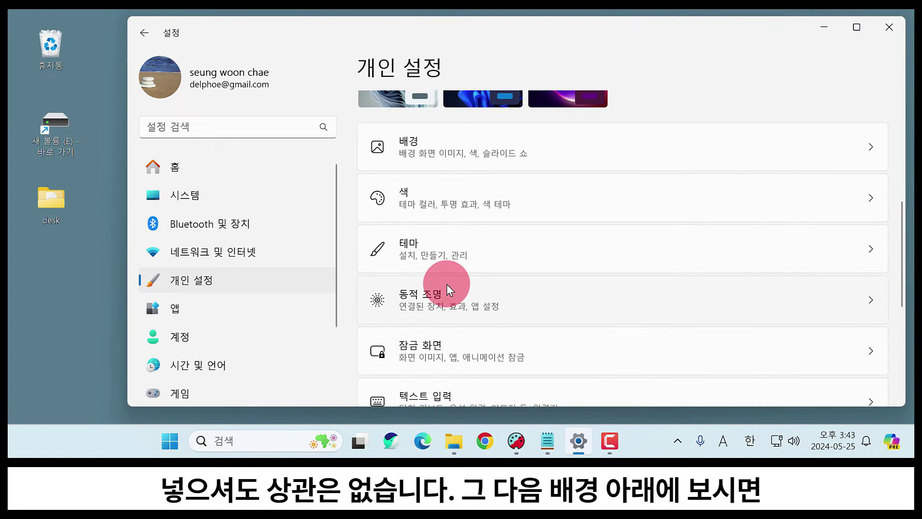
pyautogui.click(414, 249)
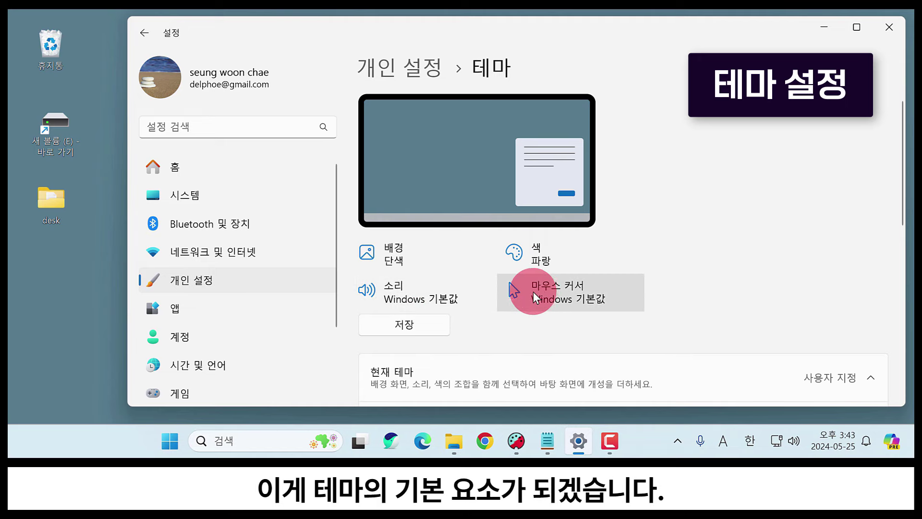
pyautogui.scroll(-1, 518, 290)
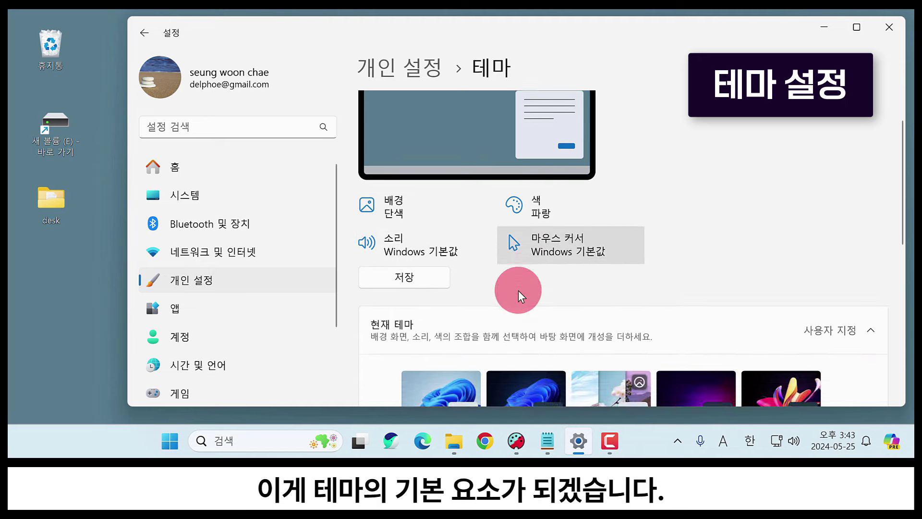
pyautogui.scroll(1, 518, 294)
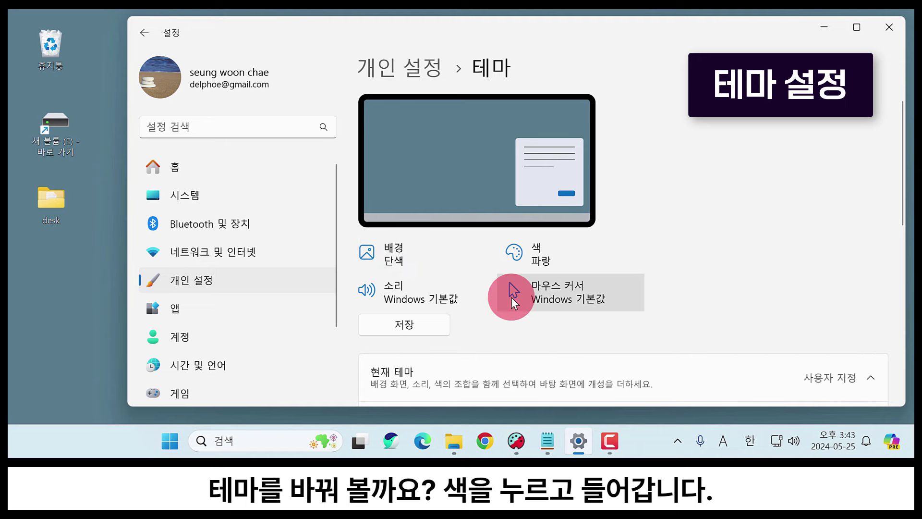
# Change the theme colour to 빨강 from the Windows 색상표 in the theme's 색 settings.
pyautogui.click(534, 260)
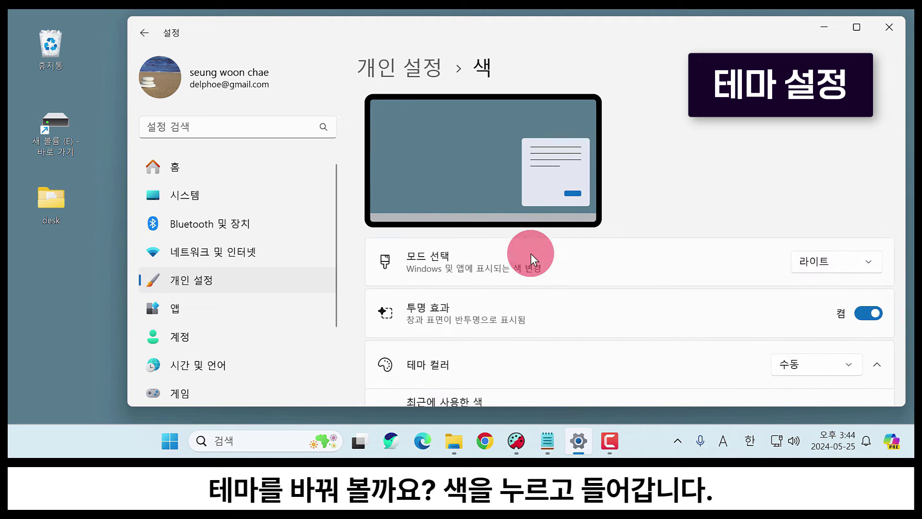
pyautogui.scroll(-4, 512, 281)
pyautogui.scroll(-2, 512, 282)
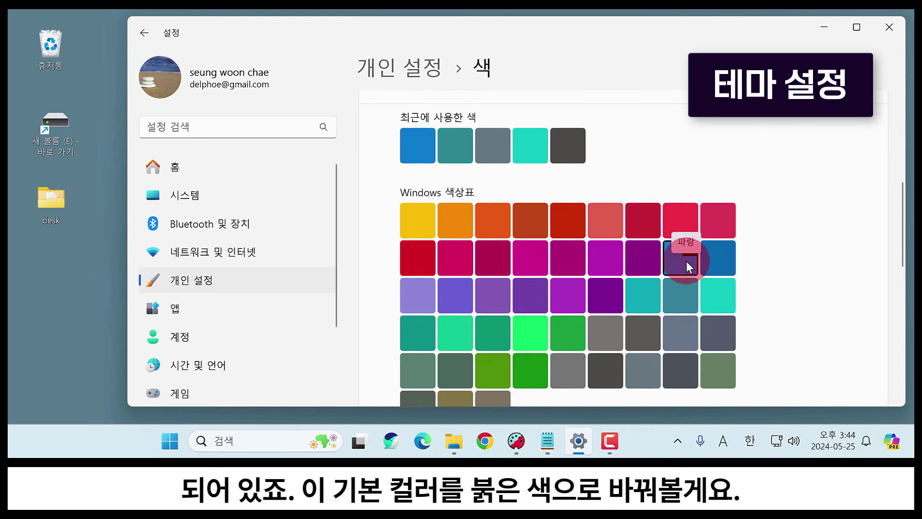
pyautogui.click(416, 262)
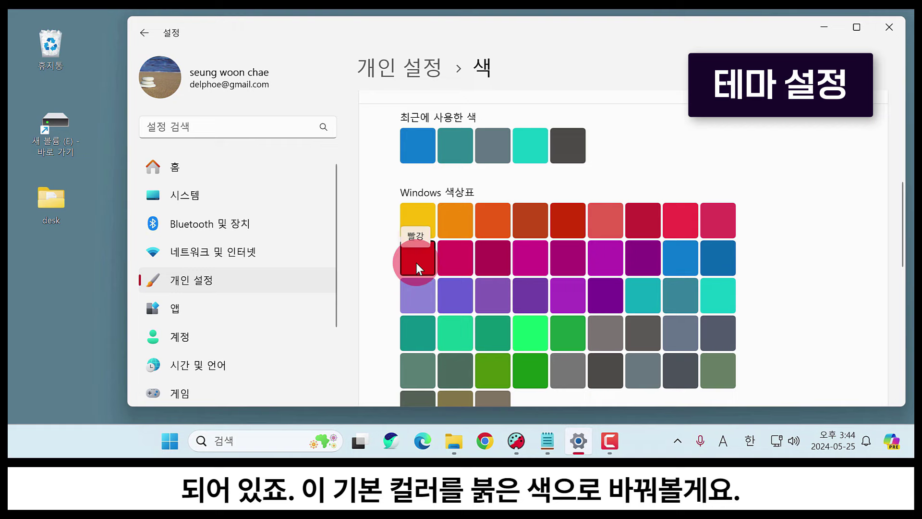
pyautogui.scroll(2, 416, 262)
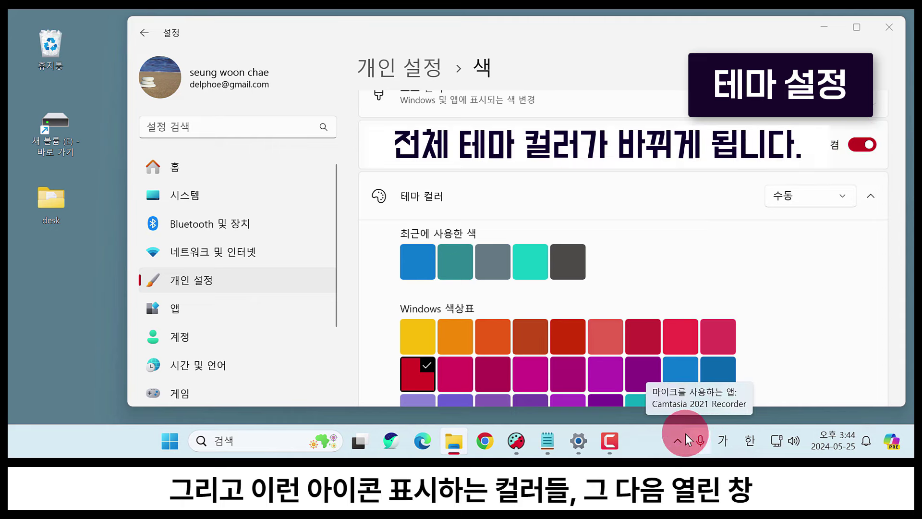
# Change the theme colour to 짙은 남색 from the Windows 색상표.
pyautogui.moveTo(456, 444)
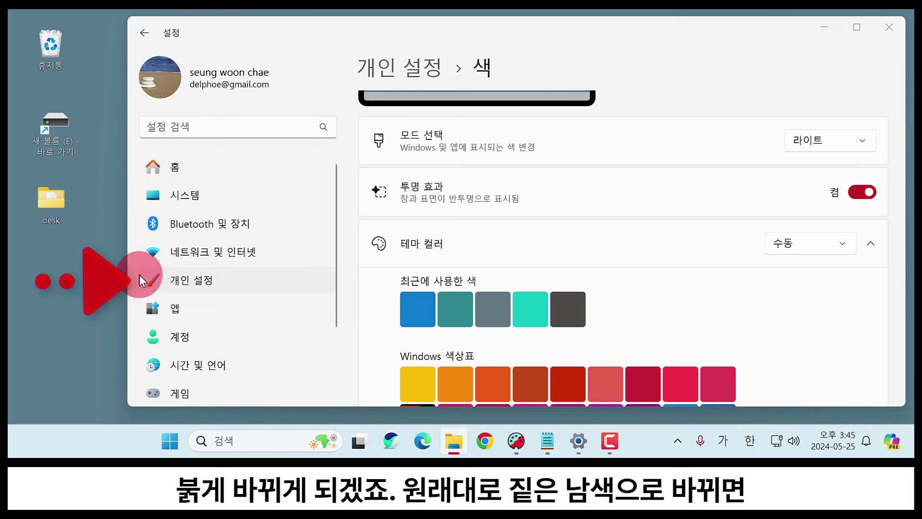
pyautogui.scroll(-2, 685, 312)
pyautogui.click(718, 327)
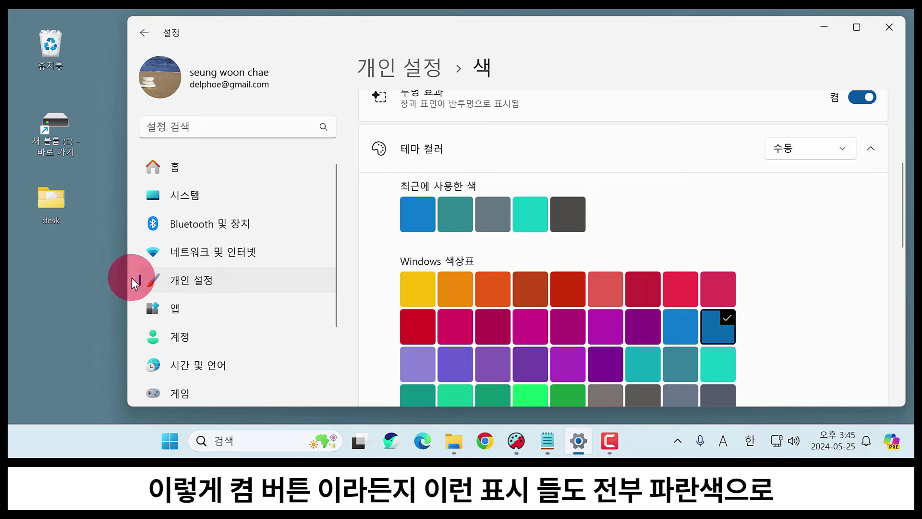
pyautogui.moveTo(576, 451)
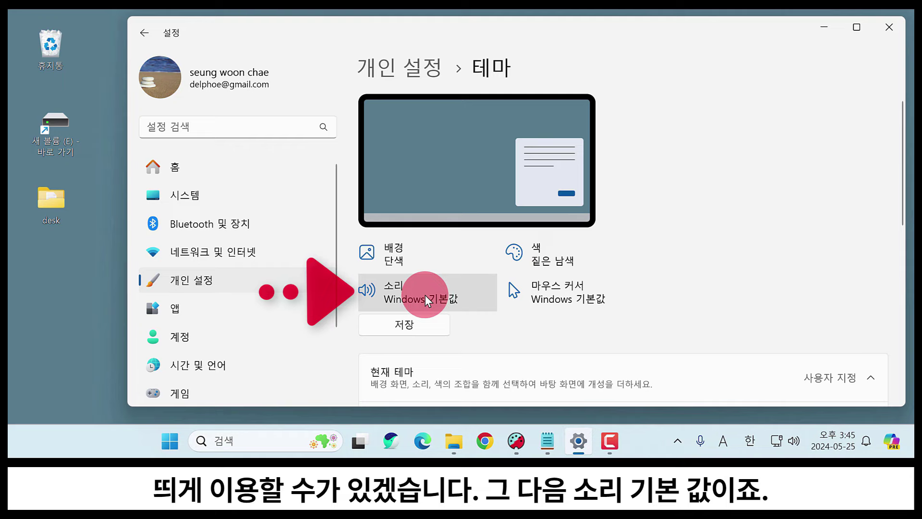
# Open the theme's 소리 settings and test the sounds of the 경고 메시지 and 기본 경고음 events.
pyautogui.click(427, 300)
pyautogui.moveTo(288, 21); pyautogui.dragTo(313, 35)
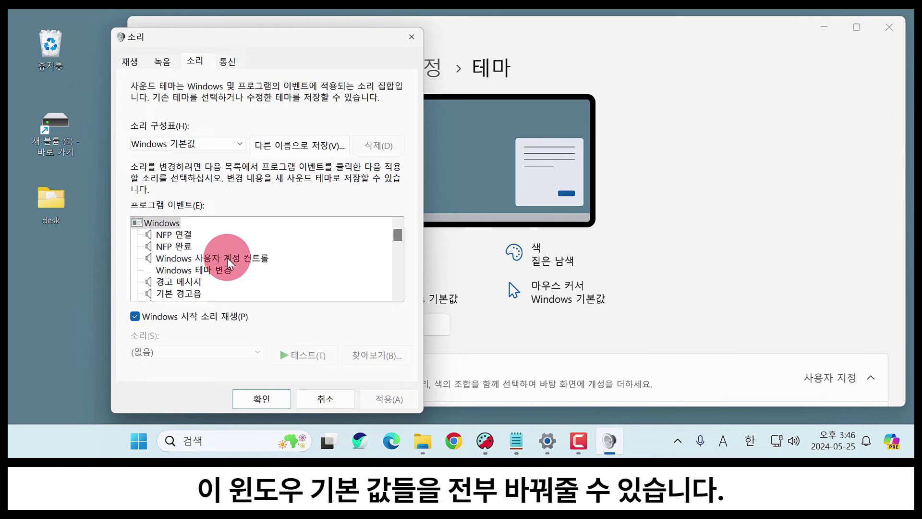
pyautogui.click(183, 282)
pyautogui.click(178, 283)
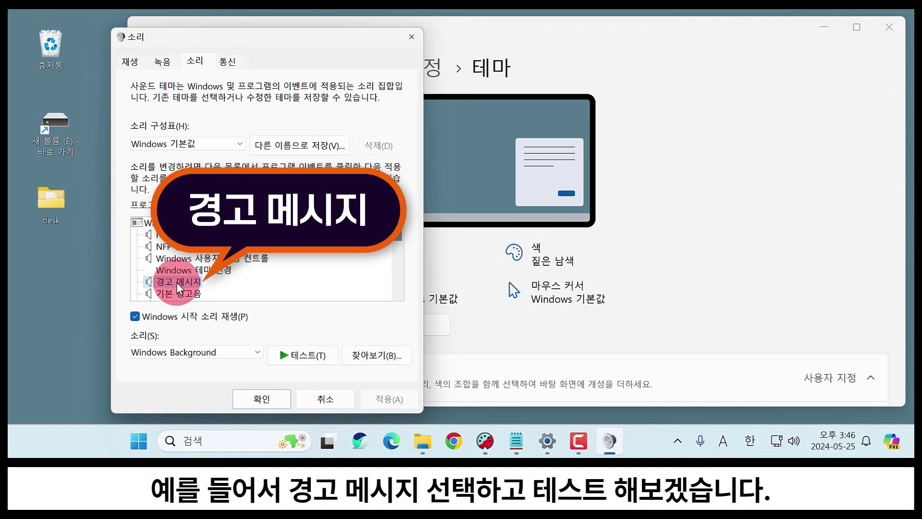
pyautogui.click(307, 357)
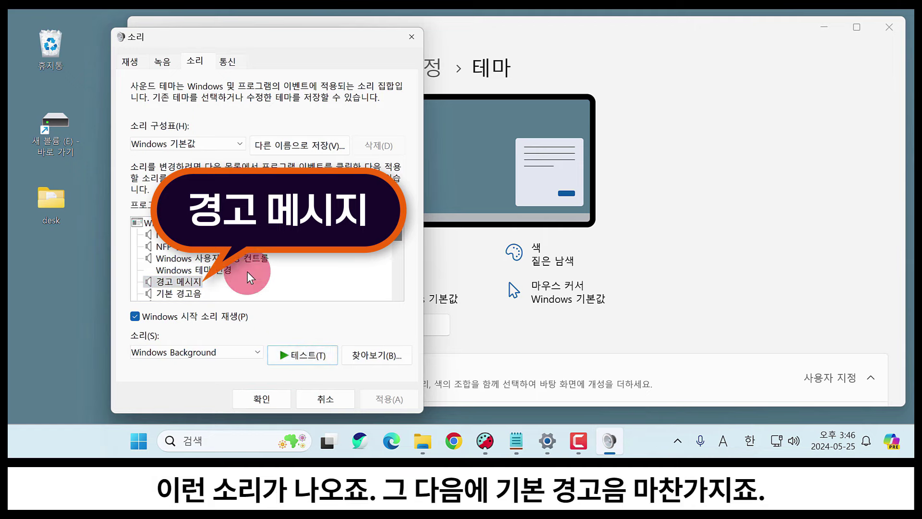
pyautogui.click(189, 295)
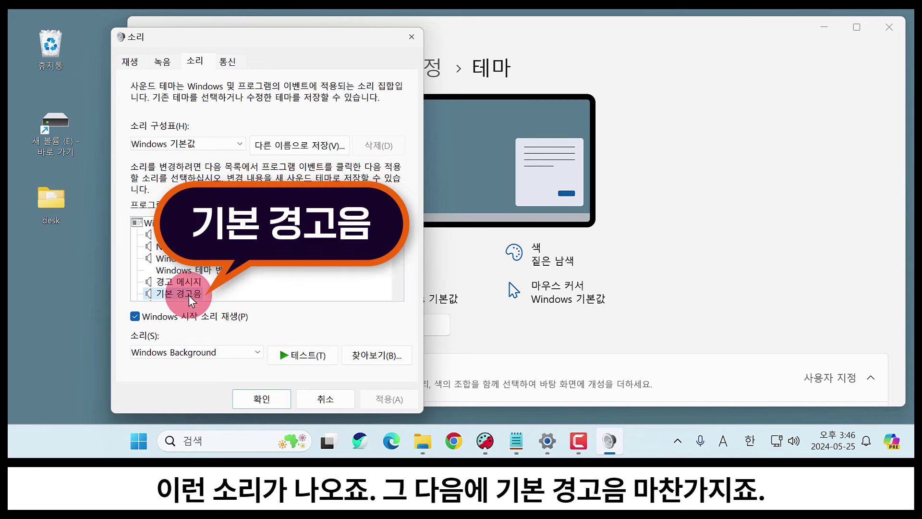
pyautogui.click(282, 354)
# Assign the Windows Ding sound to the 기본 경고음 event and test it.
pyautogui.scroll(-1, 289, 278)
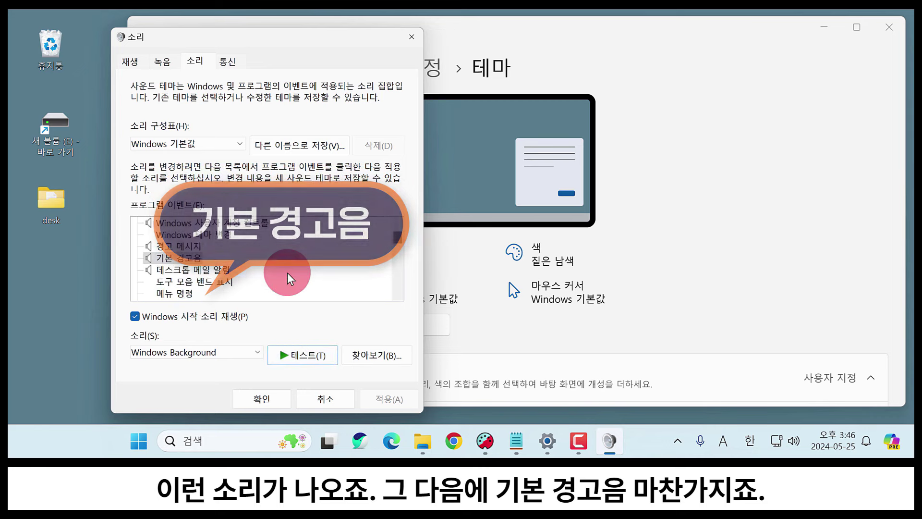
pyautogui.click(255, 355)
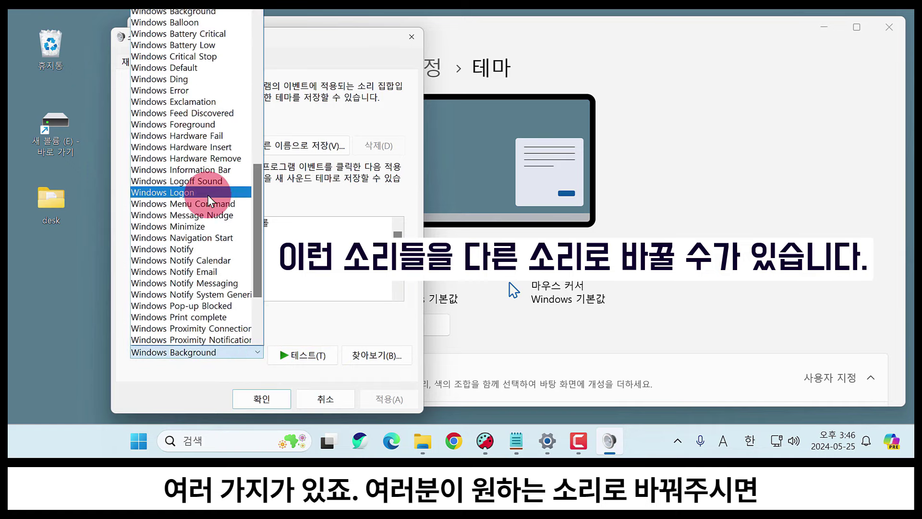
pyautogui.click(207, 82)
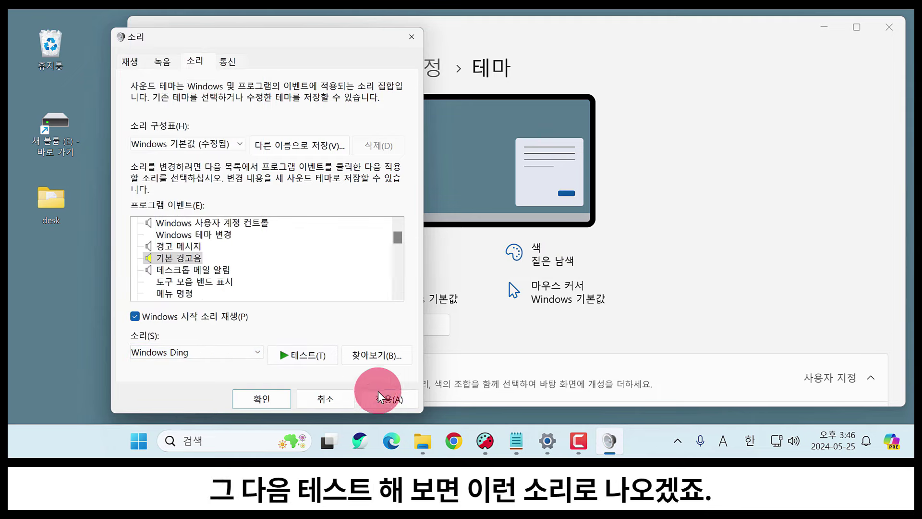
pyautogui.click(308, 356)
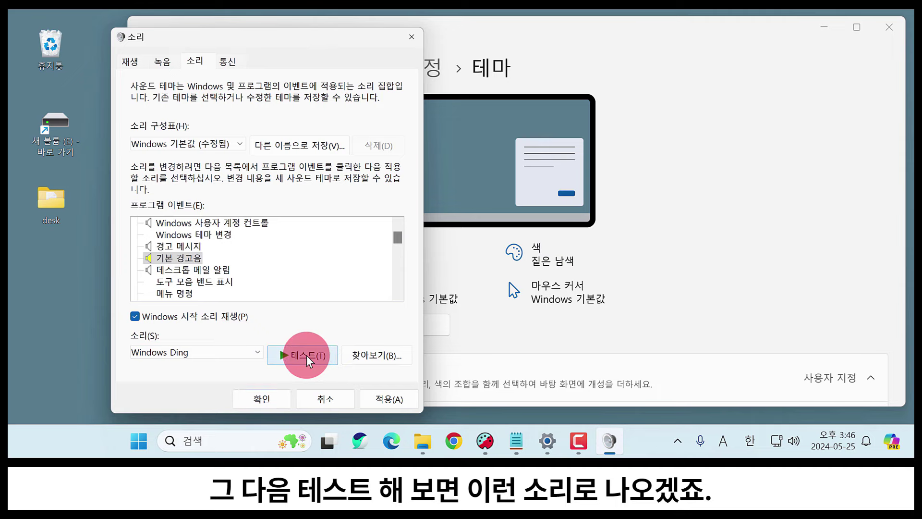
# Examine the sounds assigned to other program events, such as 데스크톱 메일 알림, 도구 모음 밴드 표시 and 메뉴 명령.
pyautogui.click(180, 269)
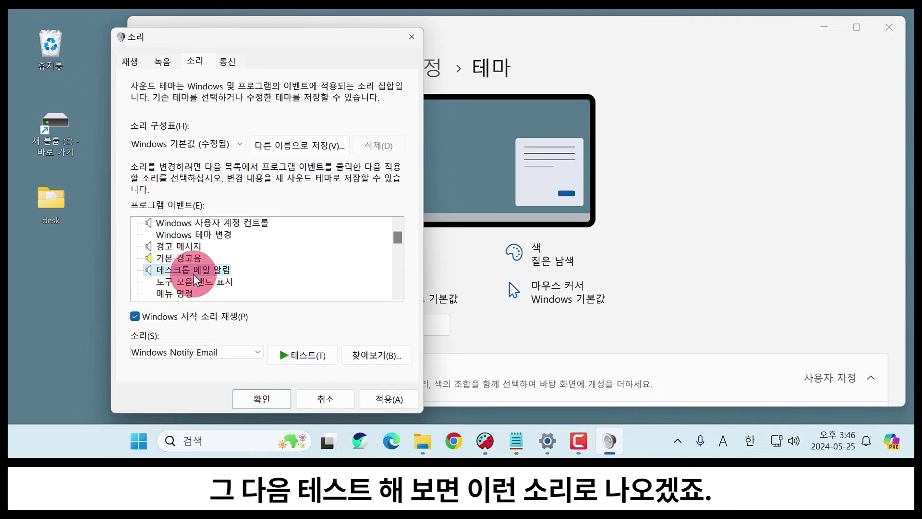
pyautogui.click(190, 283)
pyautogui.click(191, 294)
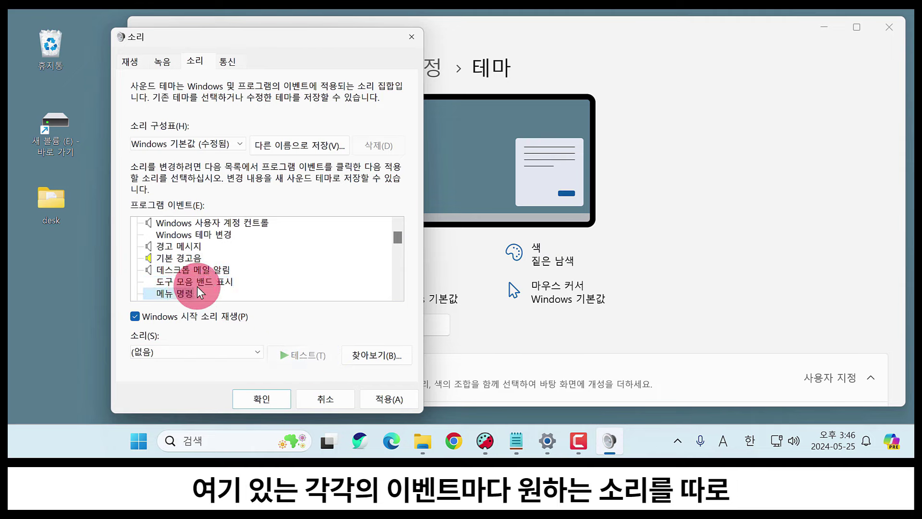
pyautogui.scroll(-2, 197, 283)
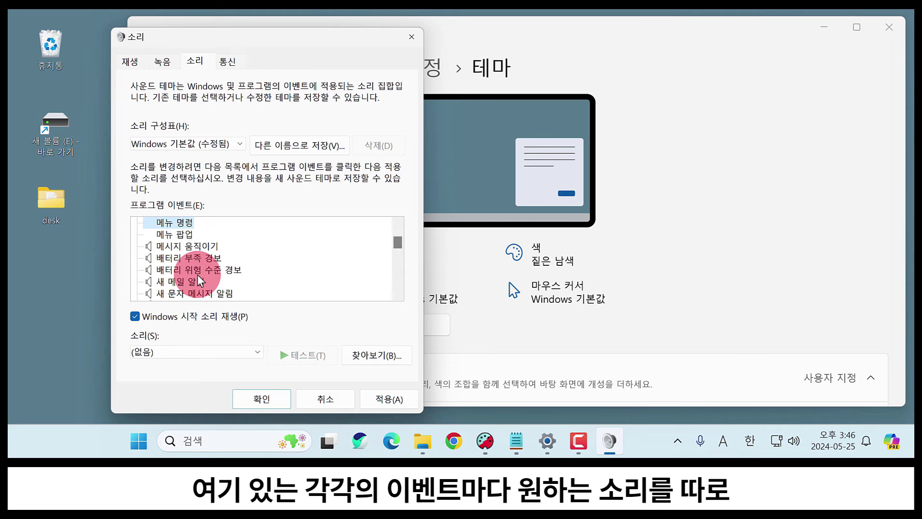
pyautogui.scroll(-2, 199, 279)
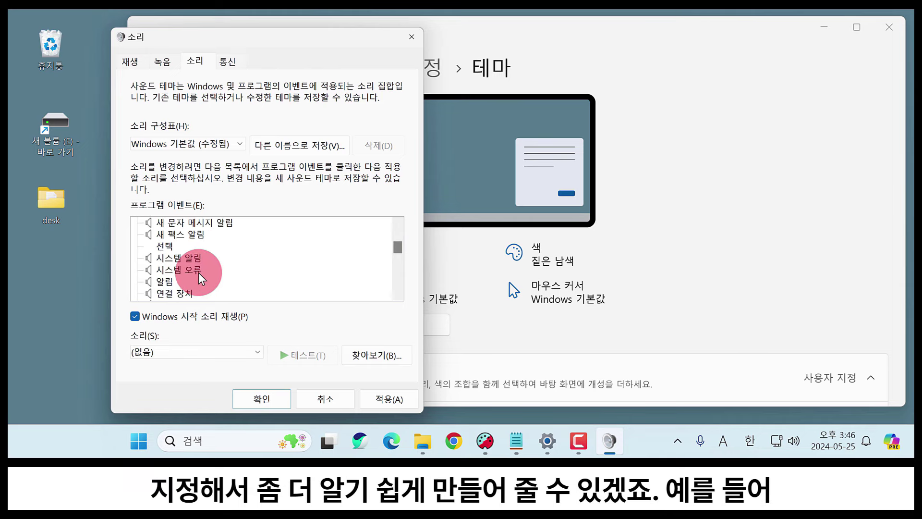
pyautogui.scroll(-1, 200, 279)
pyautogui.scroll(-2, 200, 279)
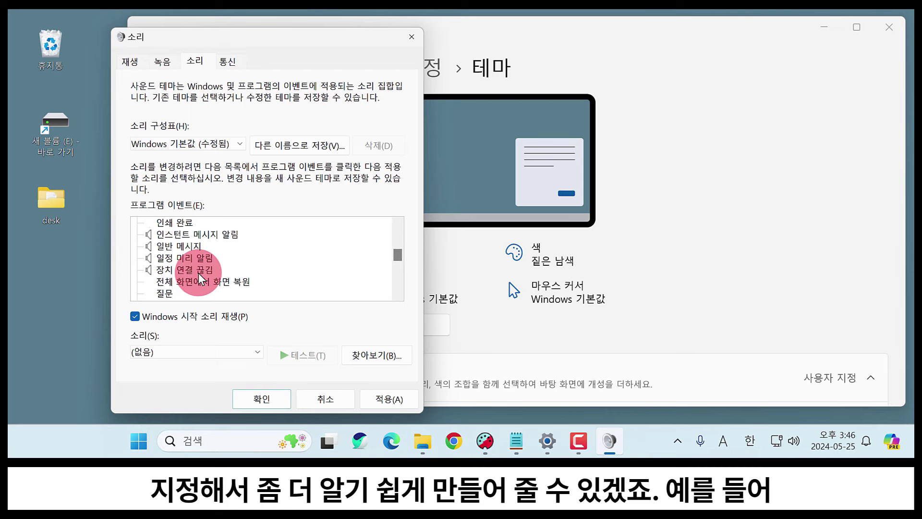
# Try Windows Ringout as the 알림 event's sound, comparing it with the current one, and discard the sound changes.
pyautogui.scroll(2, 201, 277)
pyautogui.click(165, 246)
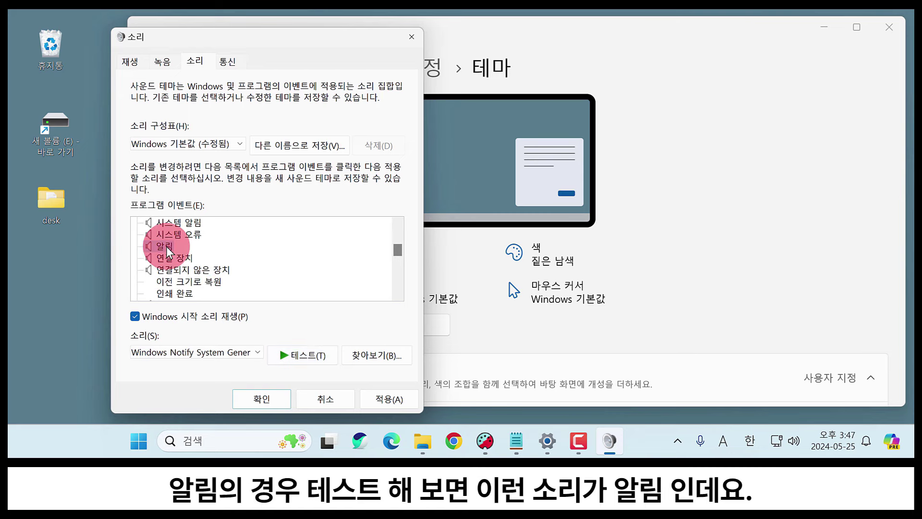
pyautogui.click(297, 361)
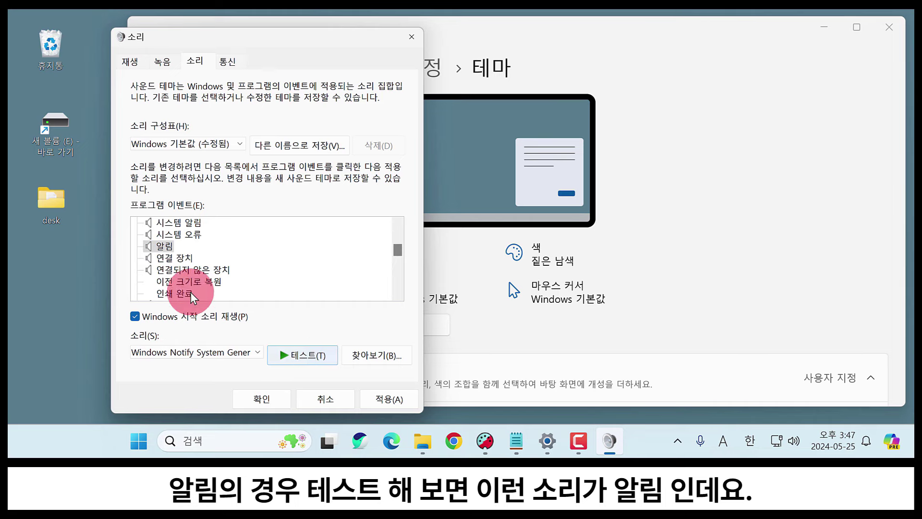
pyautogui.click(164, 249)
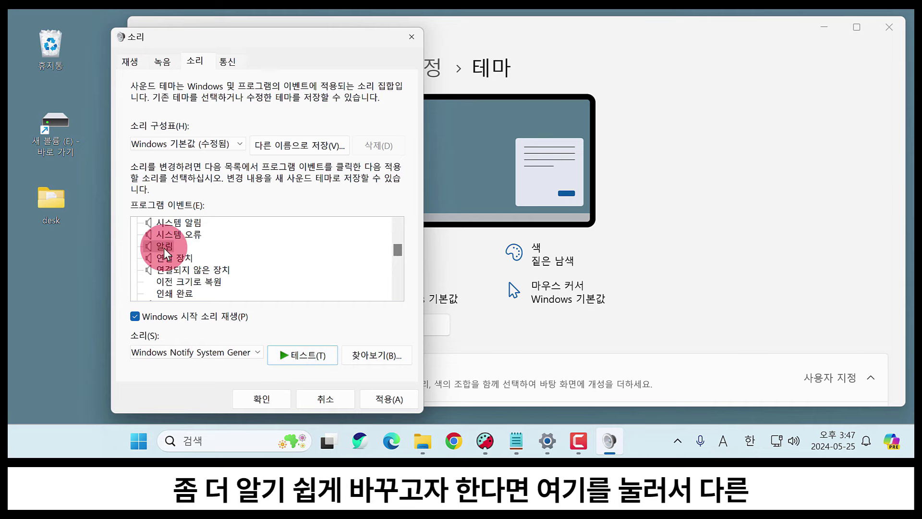
pyautogui.click(251, 353)
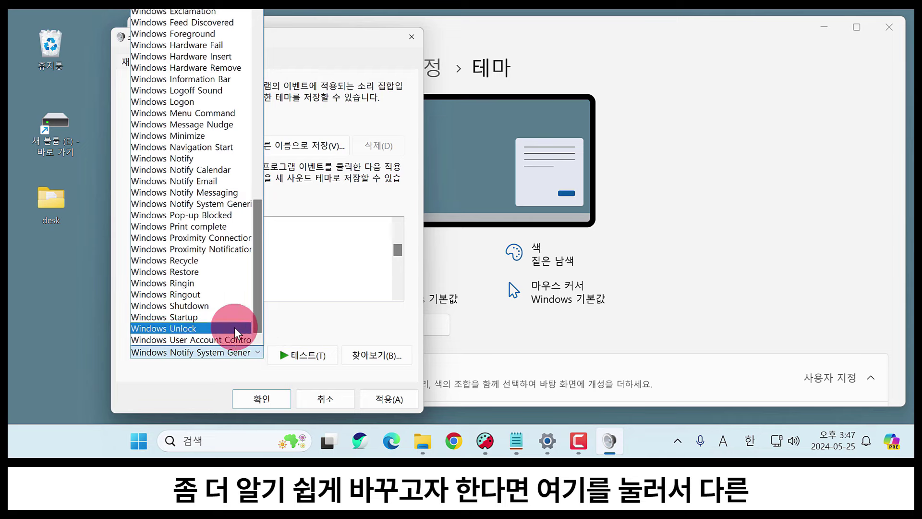
pyautogui.click(223, 295)
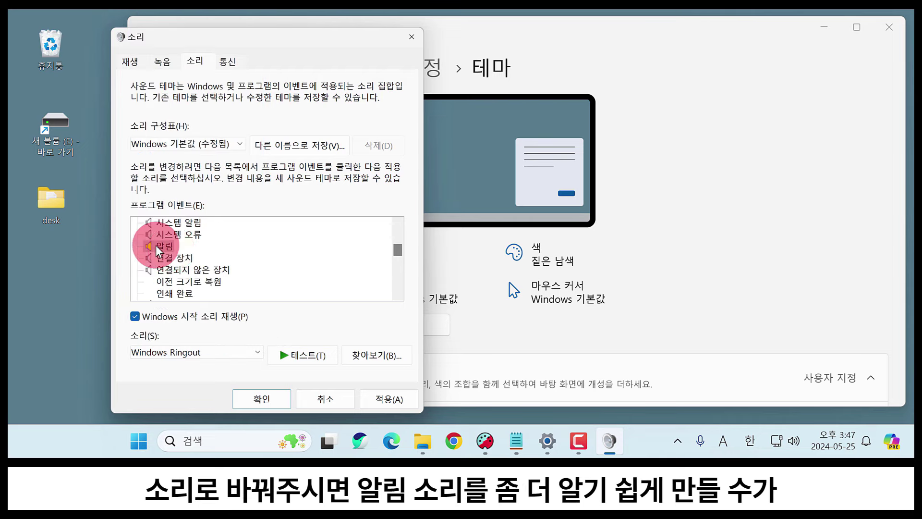
pyautogui.click(298, 359)
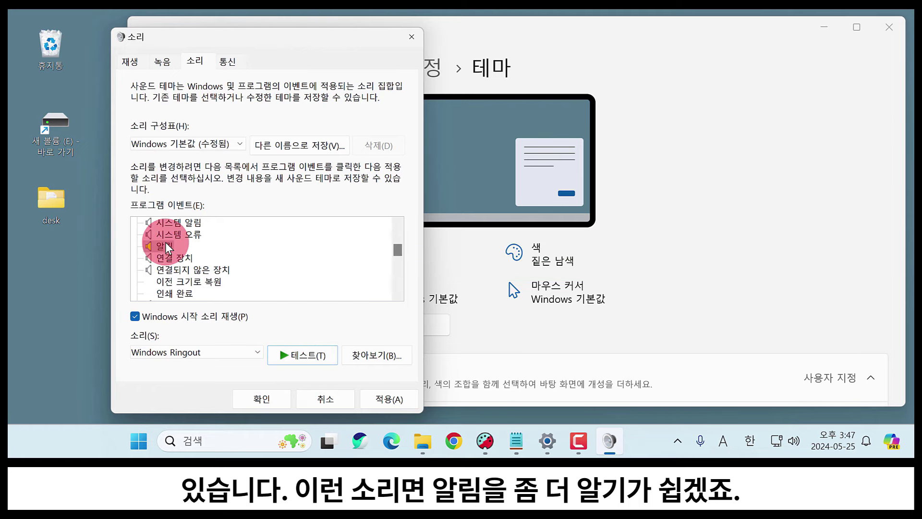
pyautogui.click(333, 401)
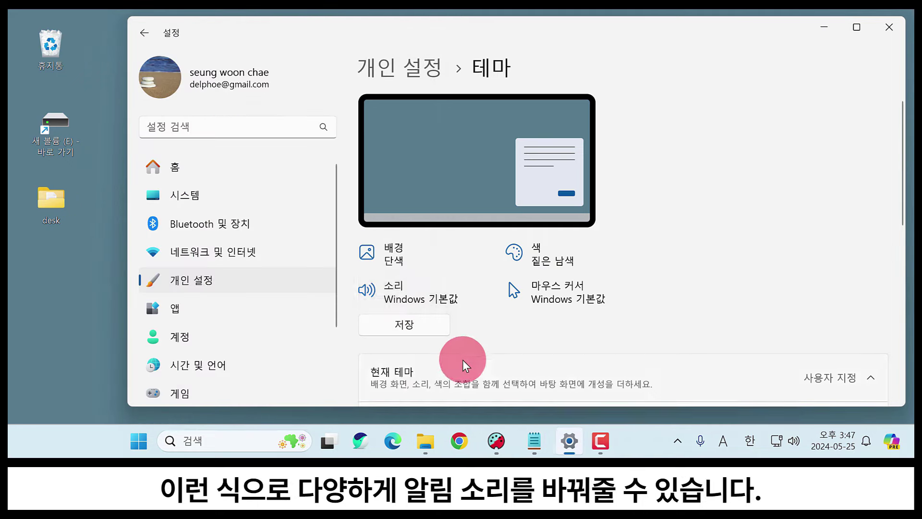
# Reopen the theme's 소리 settings, look through the program event list and close it without changes.
pyautogui.click(427, 284)
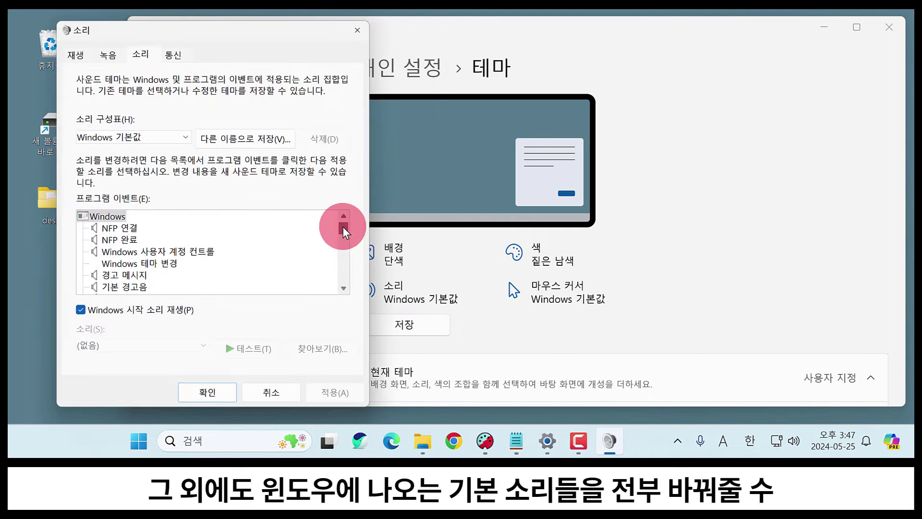
pyautogui.moveTo(344, 228); pyautogui.dragTo(343, 243)
pyautogui.press('Escape')
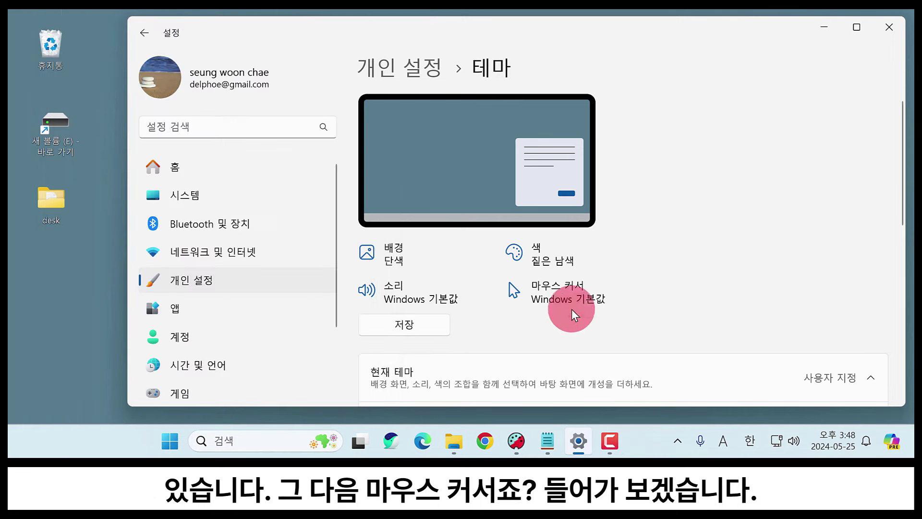
# Apply the 확대 (시스템 구성표) pointer scheme in the theme's 마우스 커서 settings and review its pointer shapes.
pyautogui.click(550, 299)
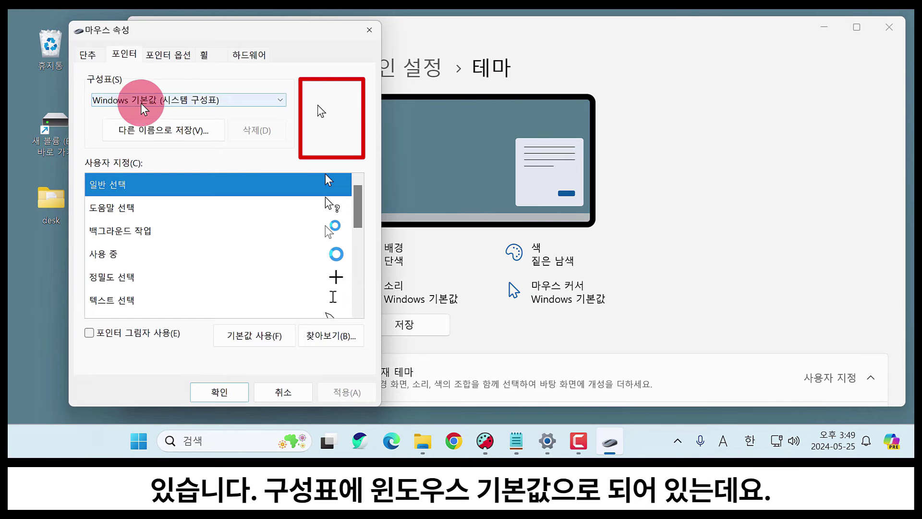
pyautogui.click(247, 101)
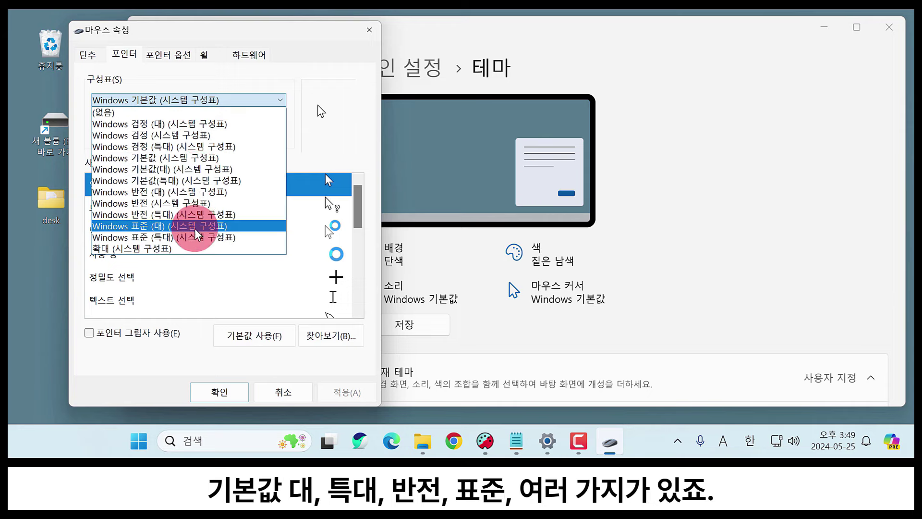
pyautogui.click(173, 248)
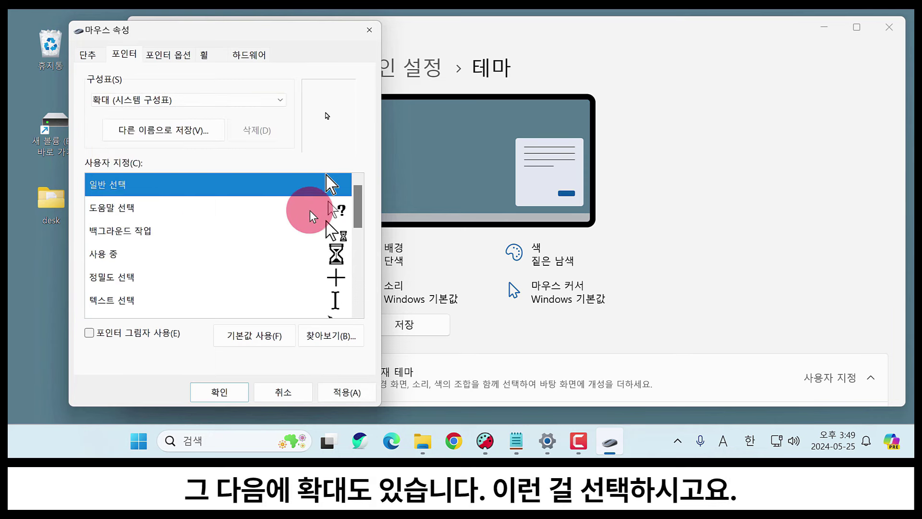
pyautogui.click(345, 397)
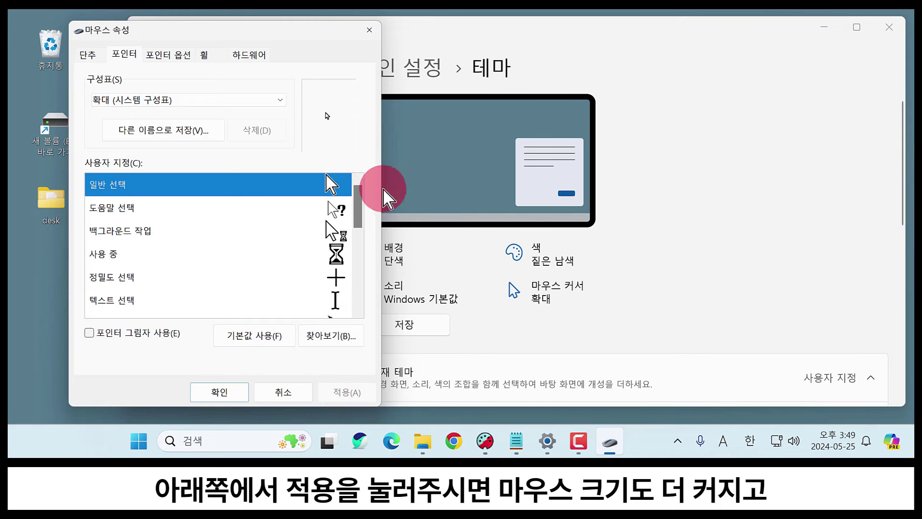
pyautogui.scroll(-2, 335, 221)
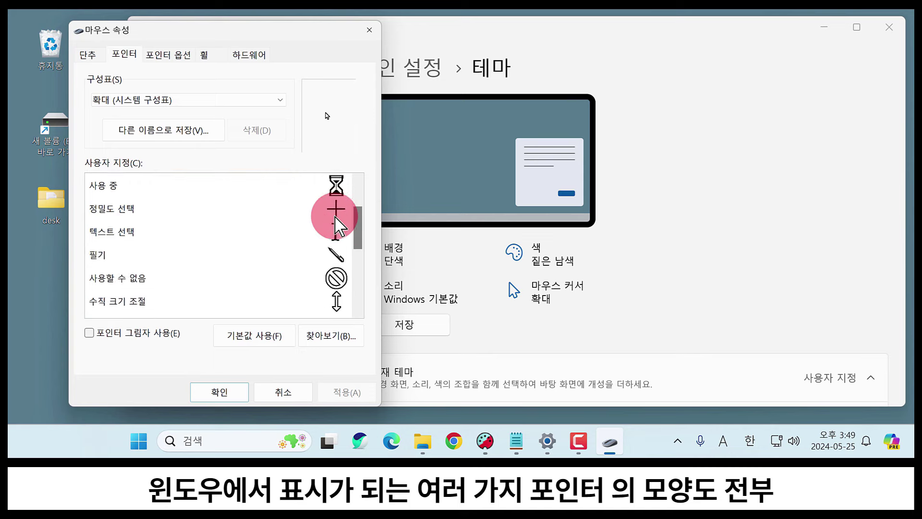
pyautogui.scroll(-1, 335, 229)
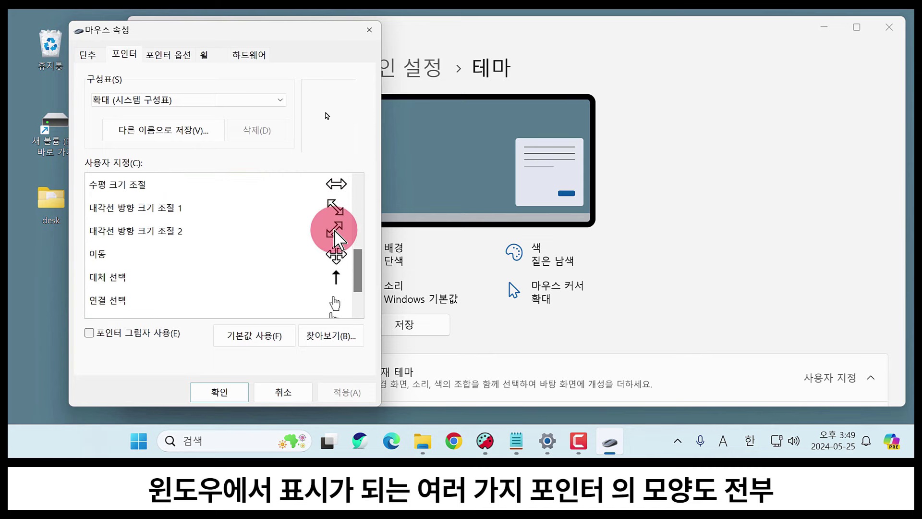
pyautogui.scroll(2, 336, 243)
pyautogui.scroll(2, 336, 249)
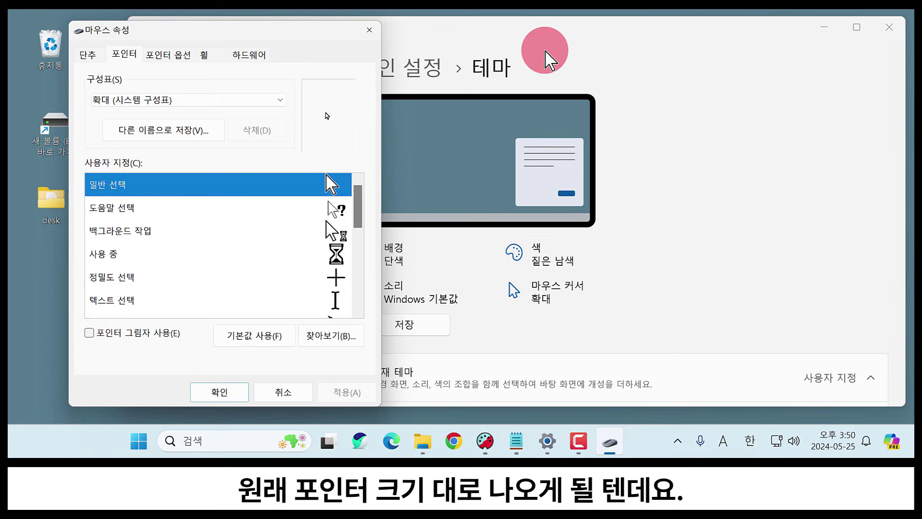
# Set the mouse pointer scheme back to Windows 기본값 (시스템 구성표), apply it and close the mouse properties.
pyautogui.click(240, 100)
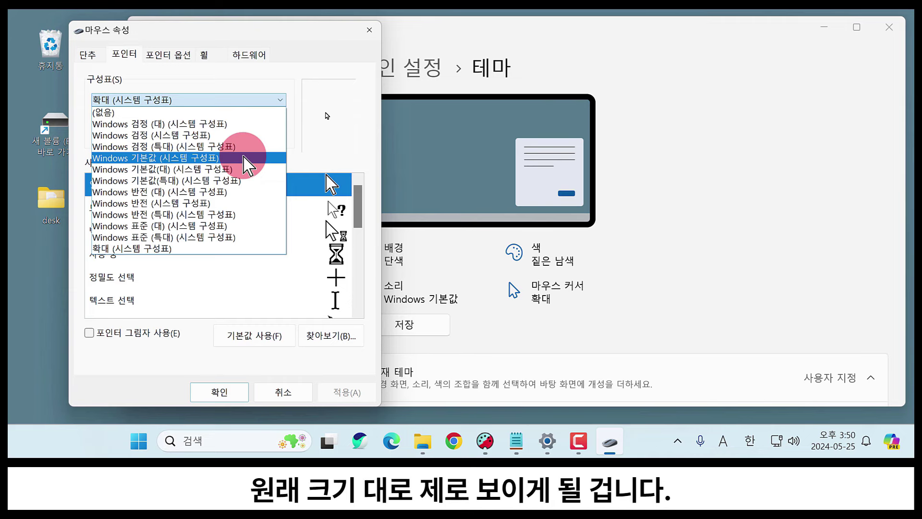
pyautogui.click(248, 159)
pyautogui.click(342, 392)
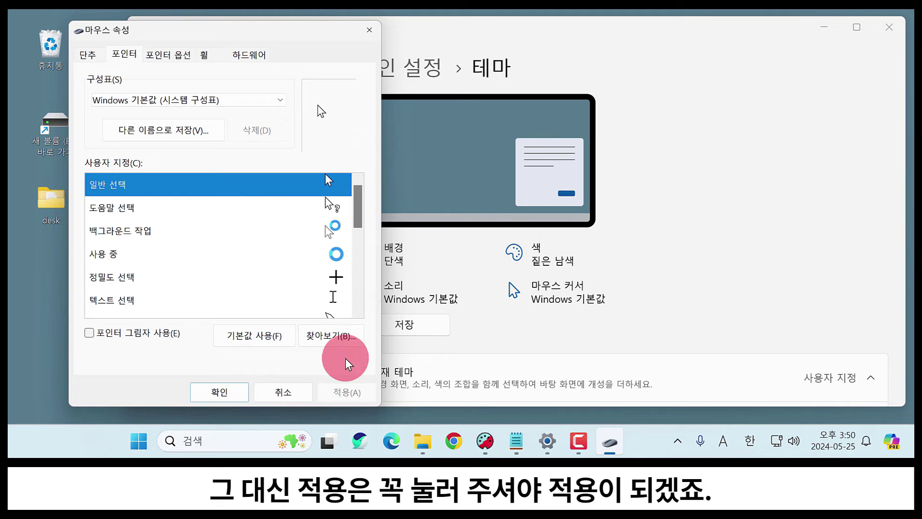
pyautogui.click(222, 393)
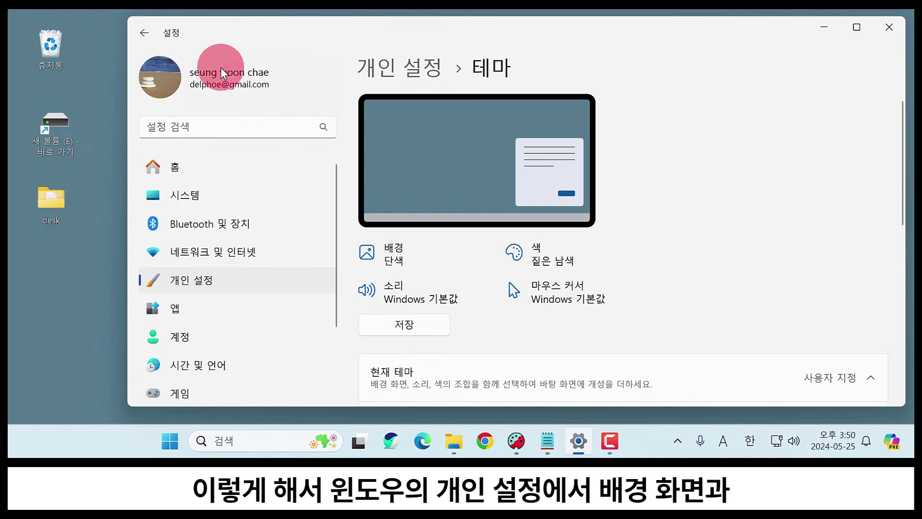
# Go back from 테마 to the main 개인 설정 page and look through its options.
pyautogui.click(145, 32)
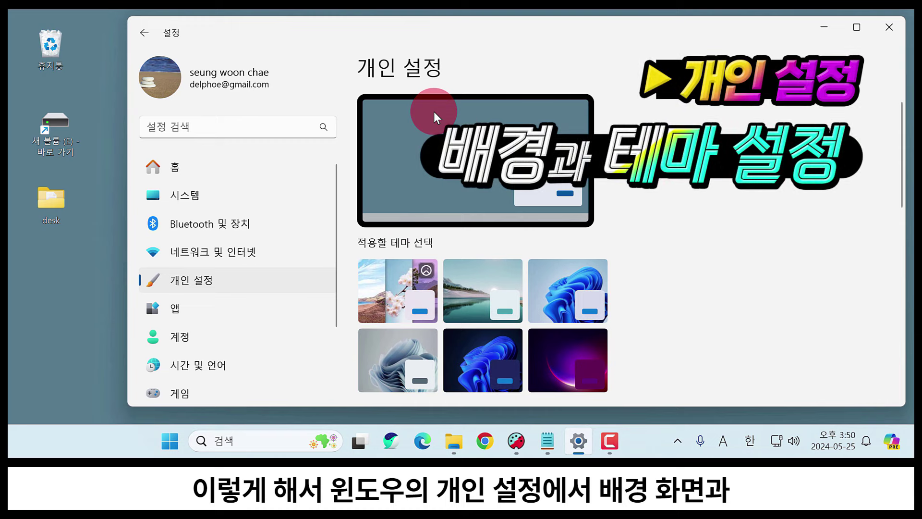
pyautogui.scroll(-3, 485, 288)
pyautogui.scroll(-1, 495, 347)
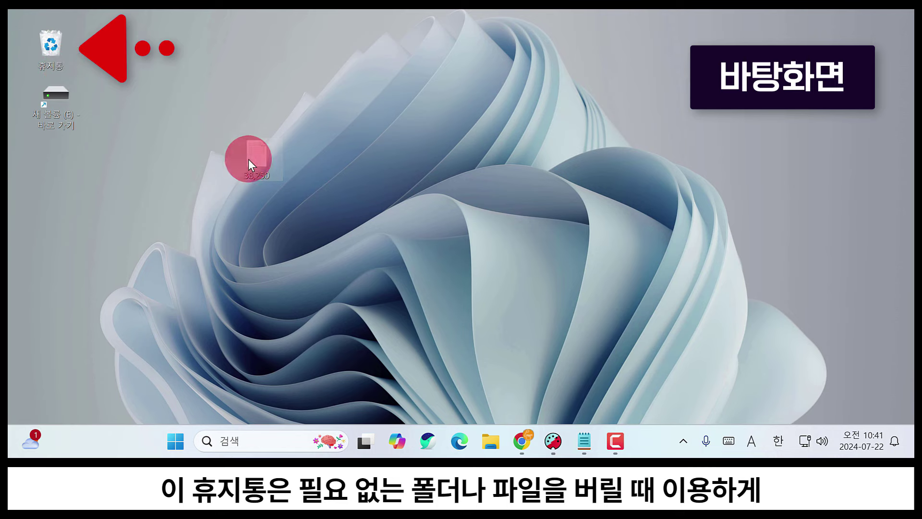
# Move the desktop file 38,250 to the 휴지통 and empty the 휴지통, confirming the permanent deletion.
pyautogui.moveTo(248, 160); pyautogui.dragTo(148, 31)
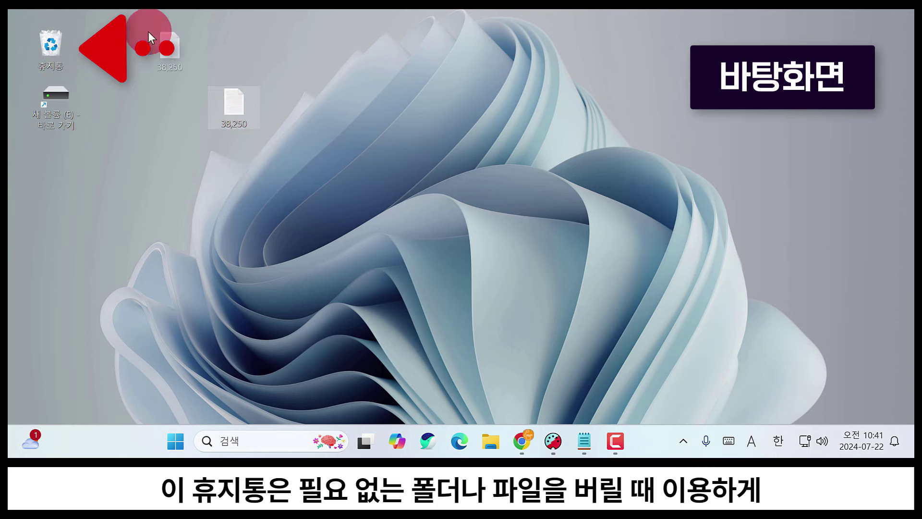
pyautogui.moveTo(55, 42); pyautogui.dragTo(56, 45)
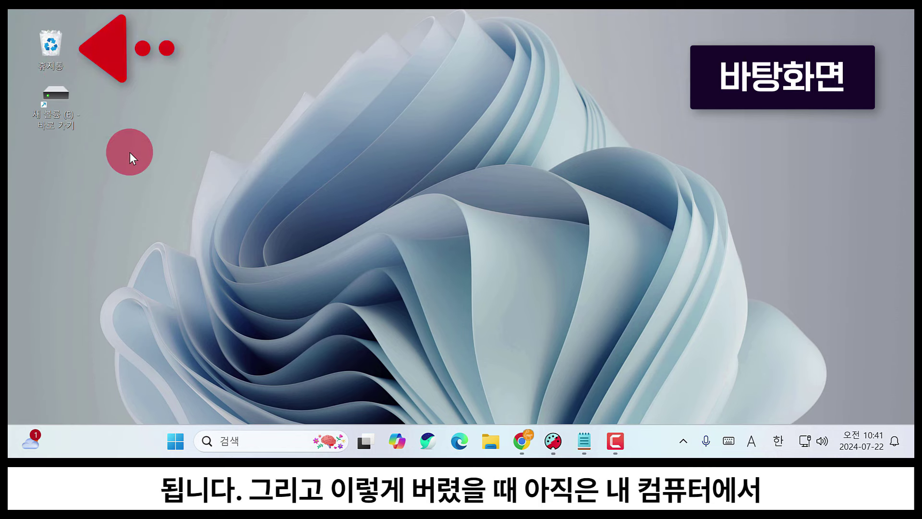
pyautogui.rightClick(53, 52)
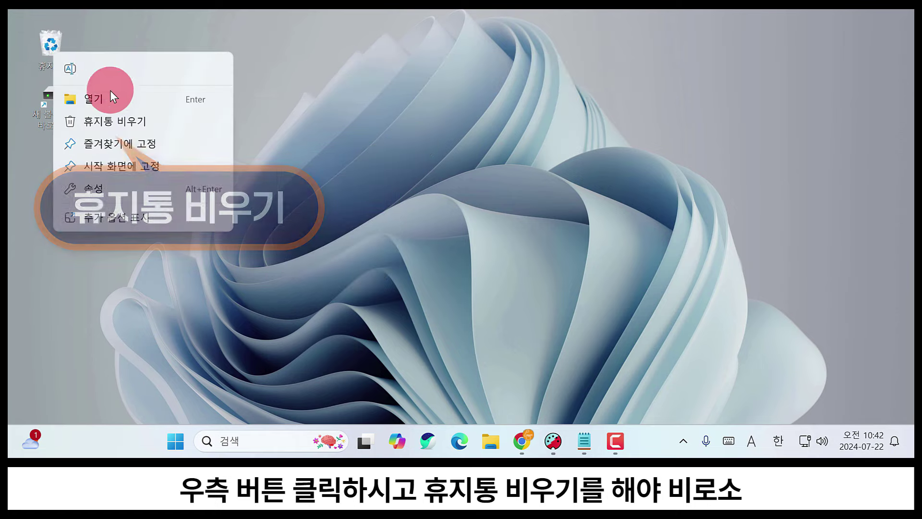
pyautogui.click(114, 119)
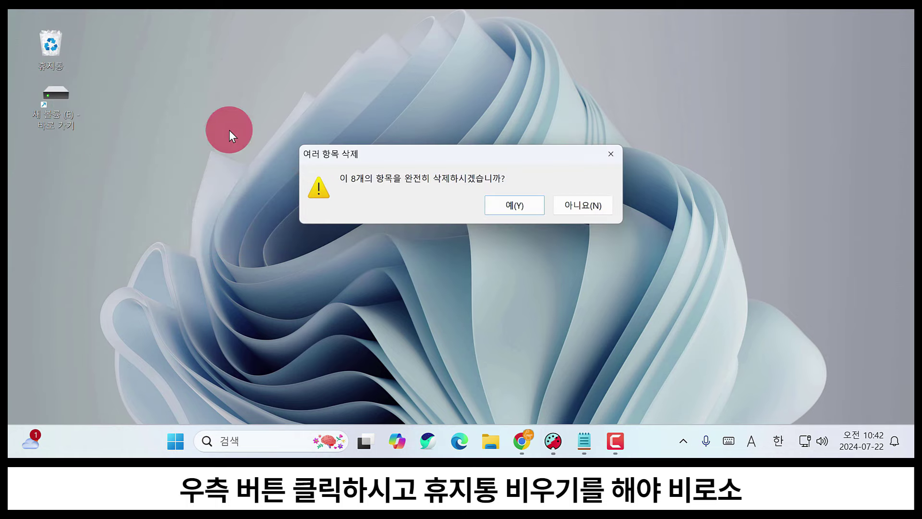
pyautogui.click(521, 207)
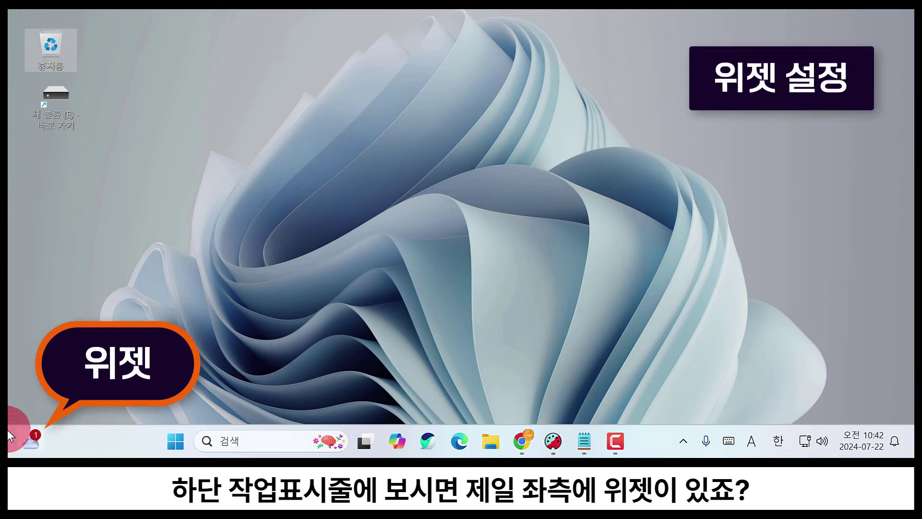
# Look through the widget board's weather, market, news and calendar content and close it.
pyautogui.moveTo(36, 443)
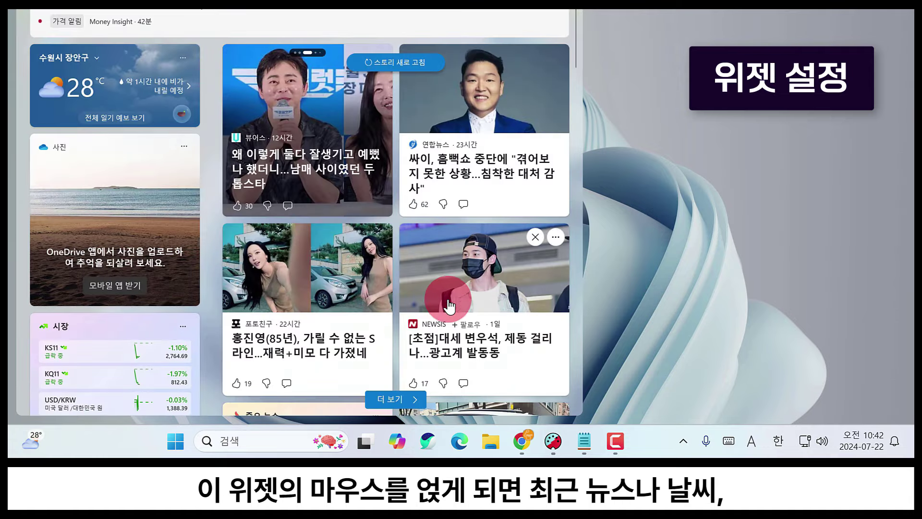
pyautogui.scroll(-5, 375, 299)
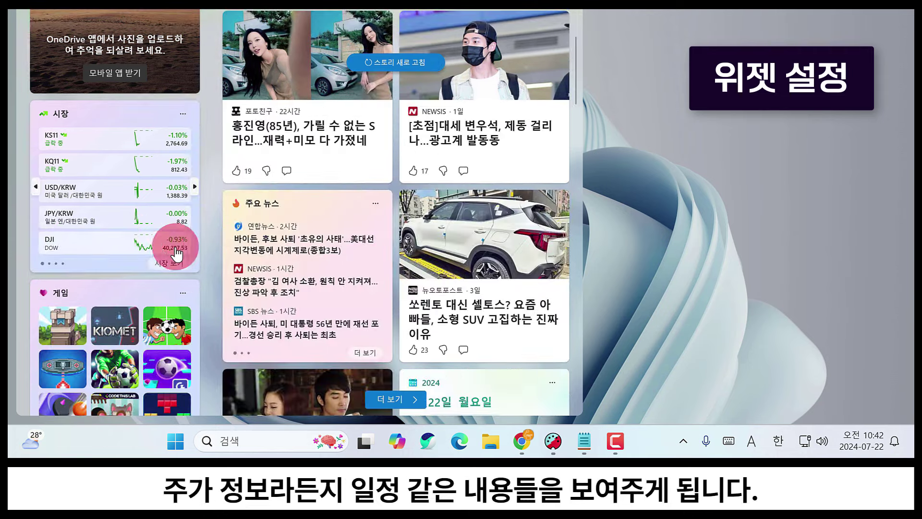
pyautogui.scroll(-5, 494, 211)
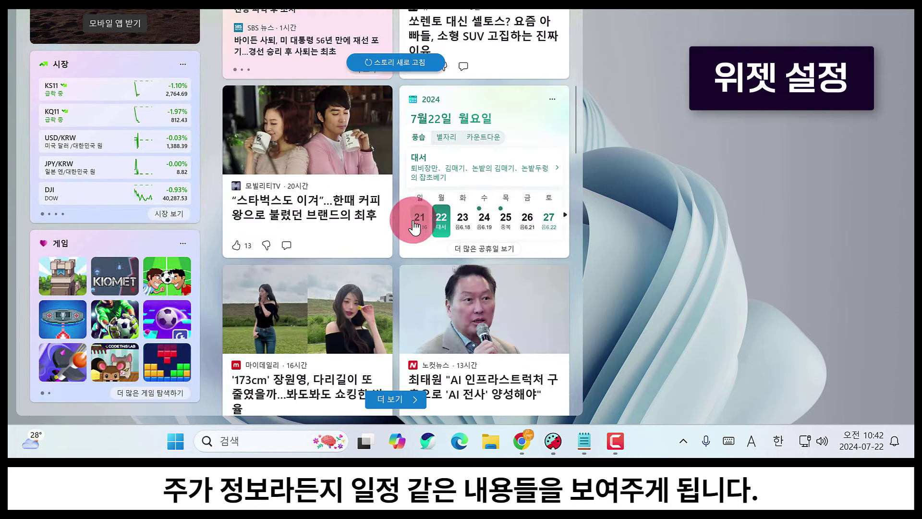
pyautogui.scroll(-10, 412, 216)
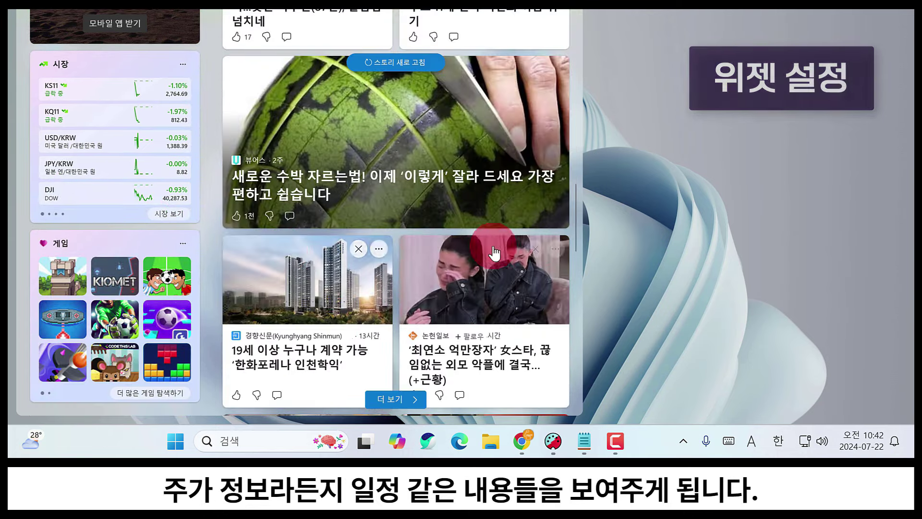
pyautogui.press('Escape')
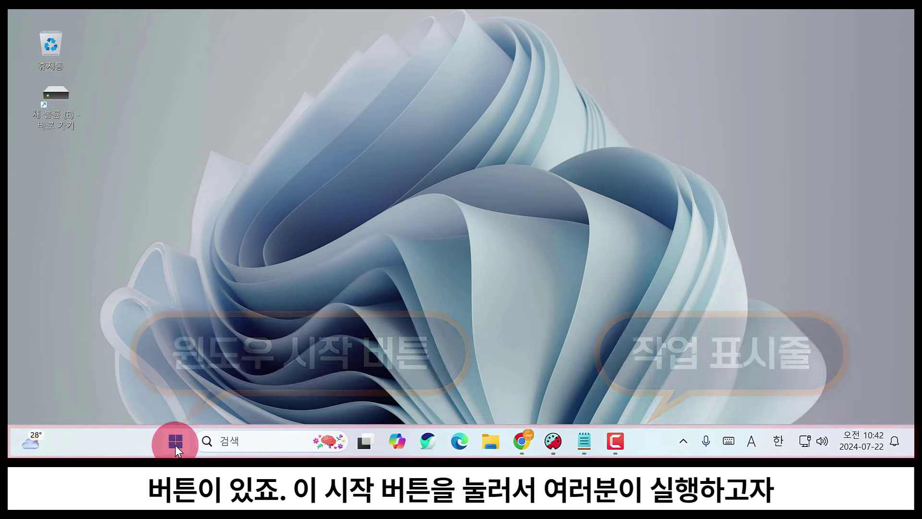
# Browse the 모든 앱 list of installed apps from the Start menu and close it.
pyautogui.click(175, 445)
pyautogui.click(616, 64)
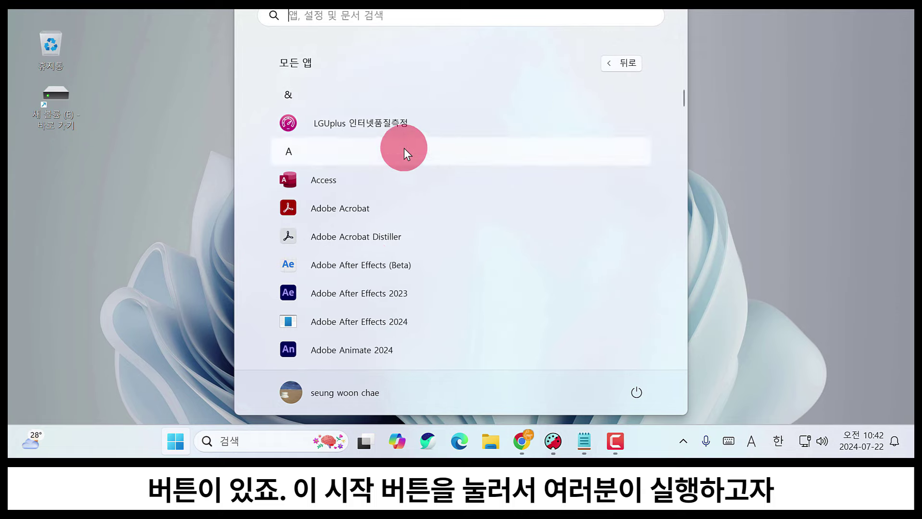
pyautogui.scroll(-1, 362, 299)
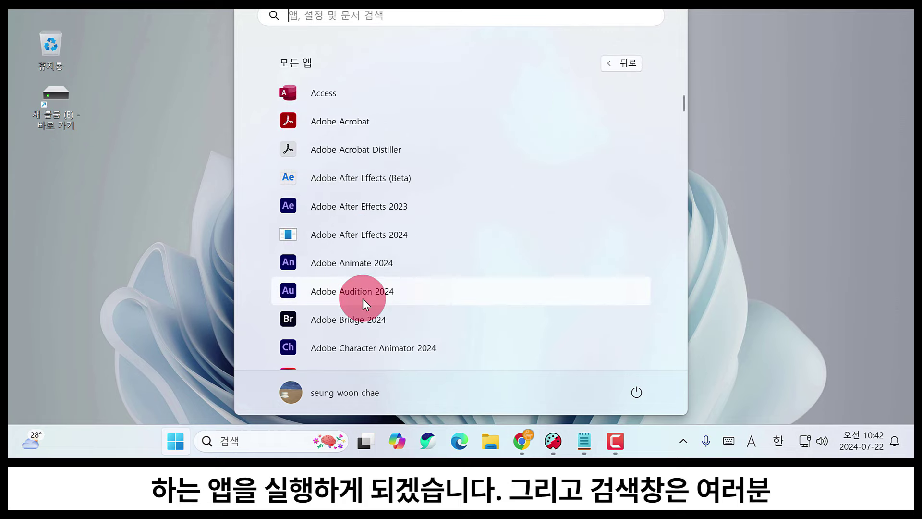
pyautogui.click(194, 266)
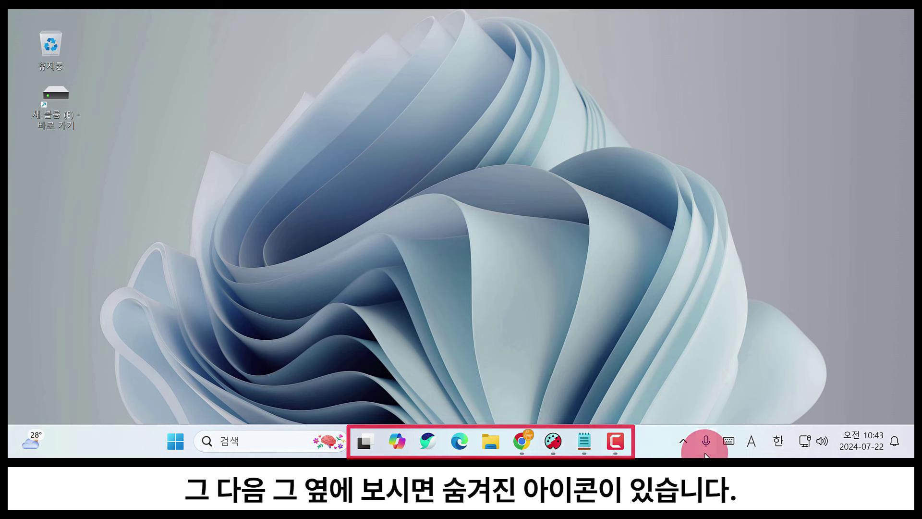
# View the hidden taskbar icons and the Start menu's pinned apps, and return to the desktop.
pyautogui.click(684, 442)
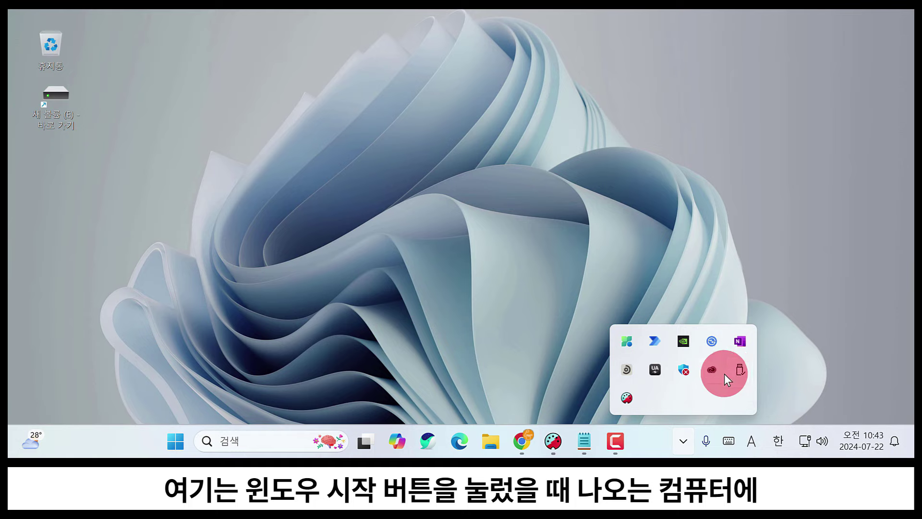
pyautogui.click(175, 440)
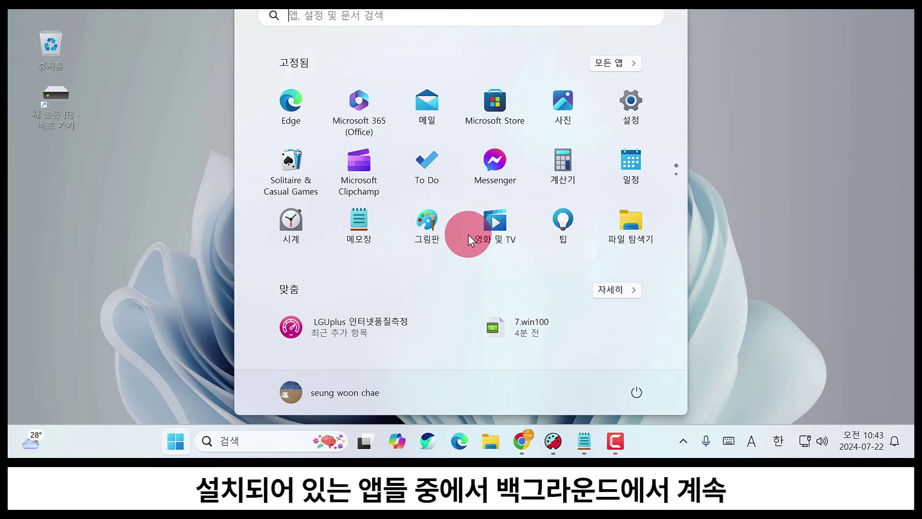
pyautogui.click(780, 281)
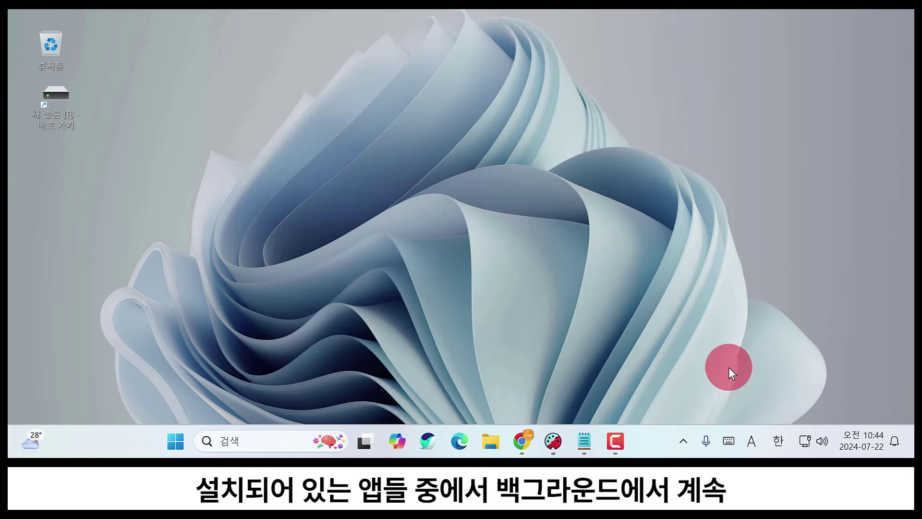
# Check the options for closing Bome MIDI Translator Pro among the hidden background apps, and close the icon list.
pyautogui.click(683, 441)
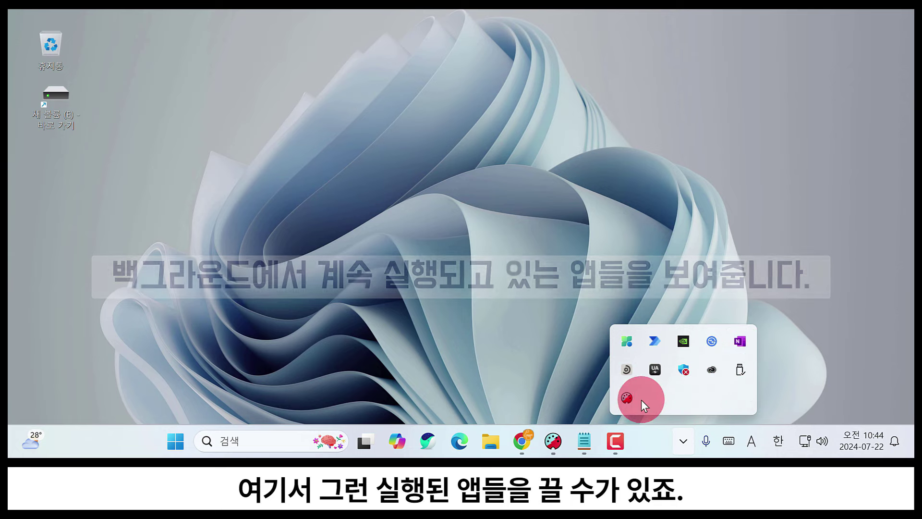
pyautogui.rightClick(627, 399)
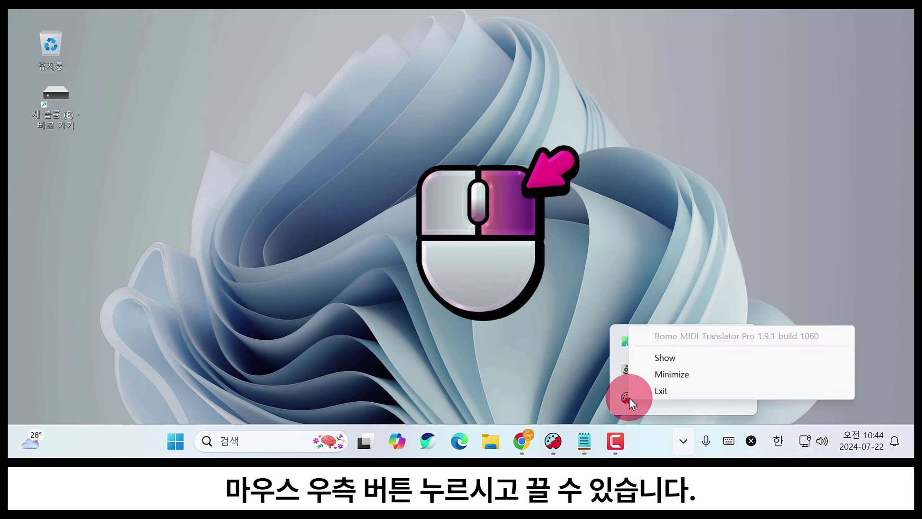
pyautogui.click(686, 392)
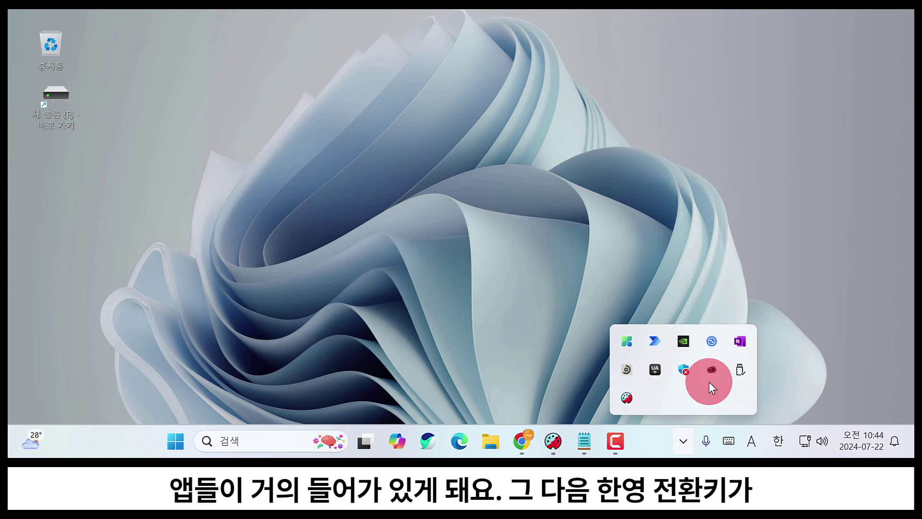
pyautogui.click(820, 373)
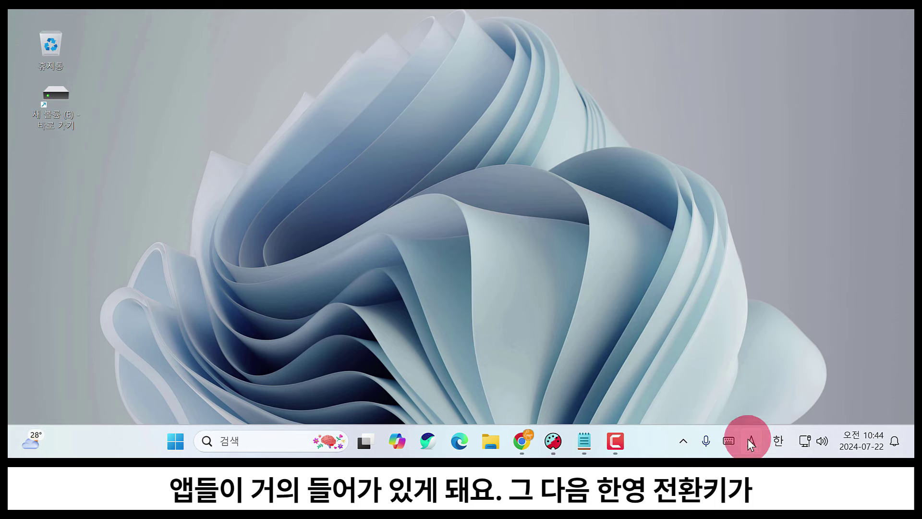
# Look at the taskbar's network and sound controls, and open the calendar with the notifications.
pyautogui.click(820, 441)
pyautogui.moveTo(807, 354)
pyautogui.mouseDown()
pyautogui.moveTo(773, 356)
pyautogui.moveTo(804, 348)
pyautogui.mouseUp()
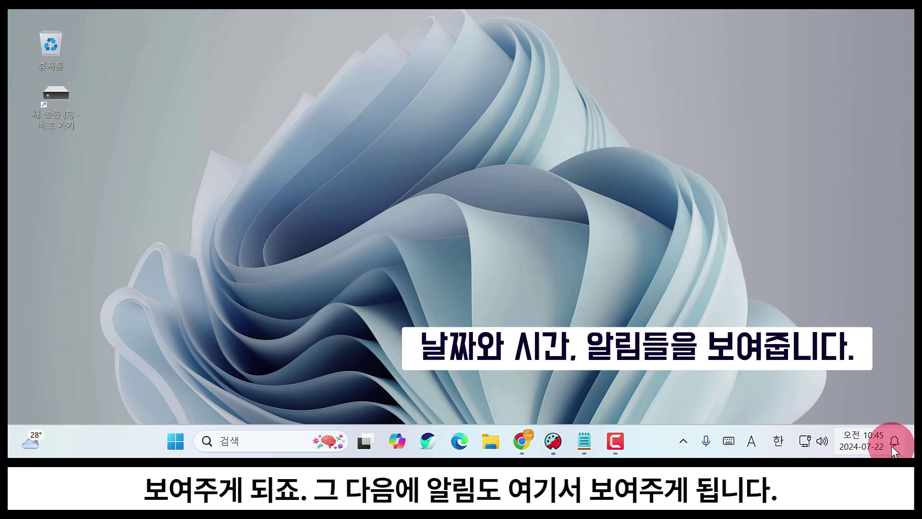
pyautogui.moveTo(886, 441)
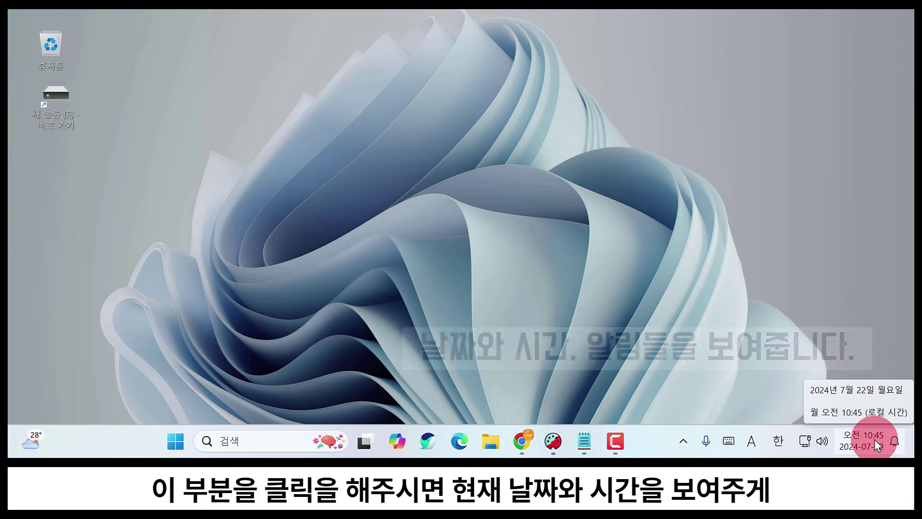
pyautogui.click(875, 439)
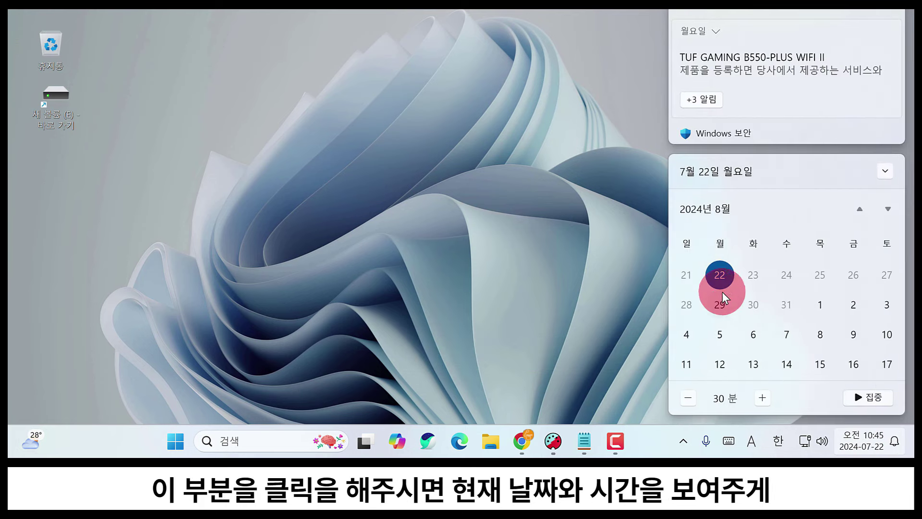
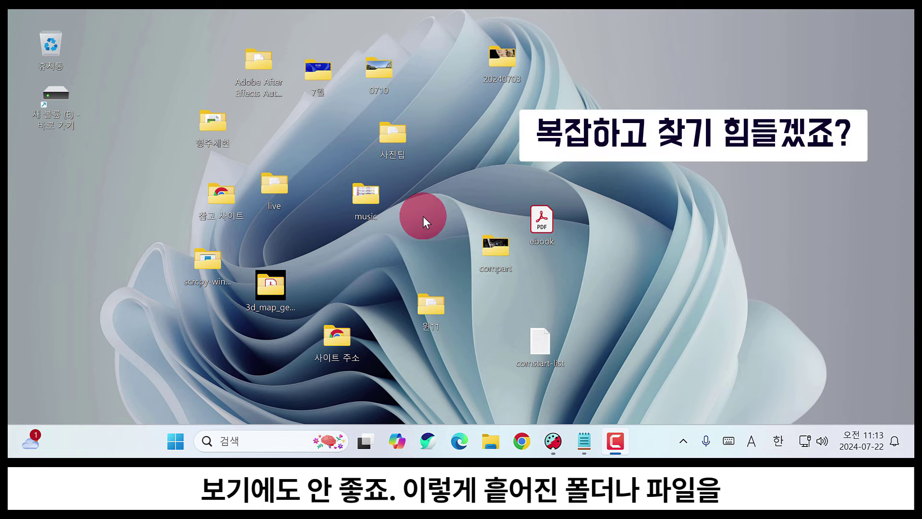
# Turn on 아이콘 자동 정렬 for the desktop icons and try moving the 20240703 and compart folders out of the arranged columns.
pyautogui.rightClick(437, 145)
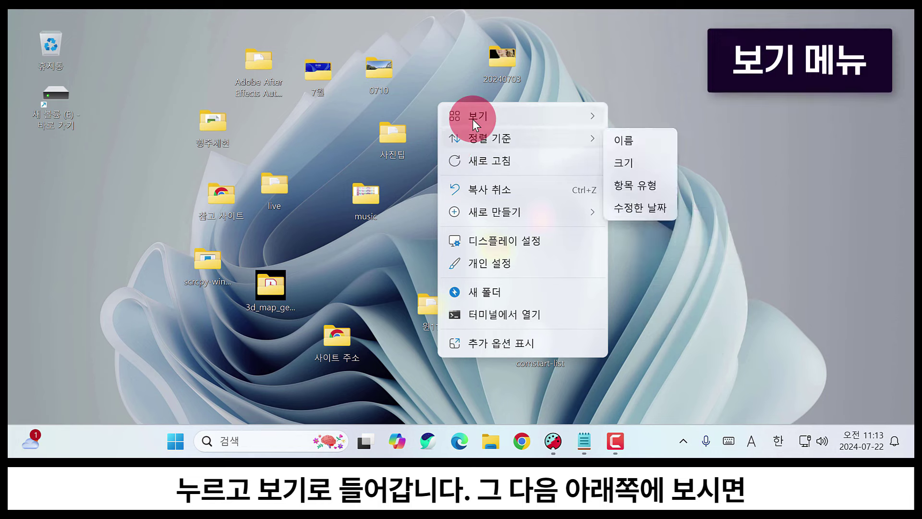
pyautogui.moveTo(472, 119)
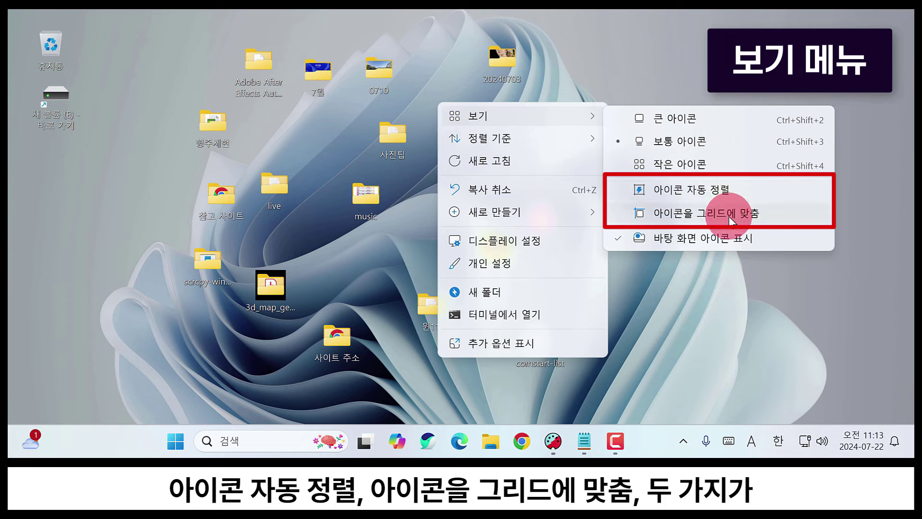
pyautogui.click(710, 193)
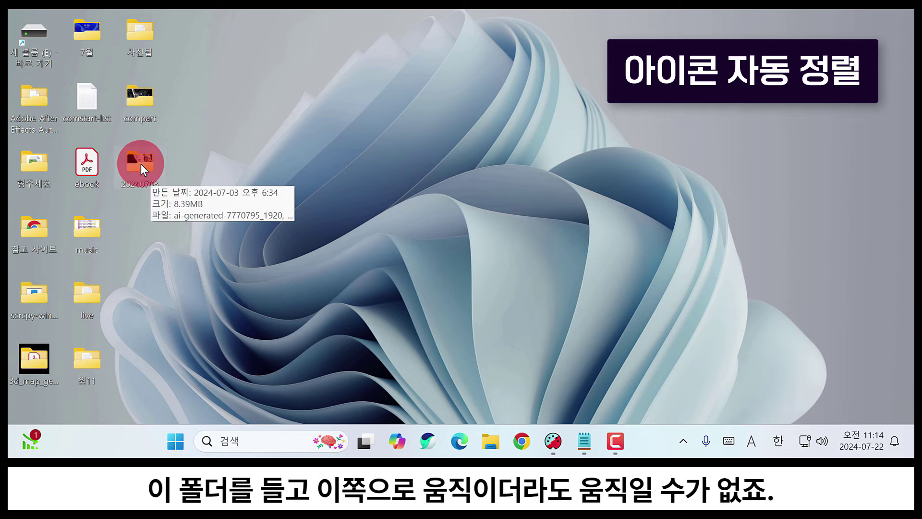
pyautogui.moveTo(140, 163); pyautogui.dragTo(538, 214)
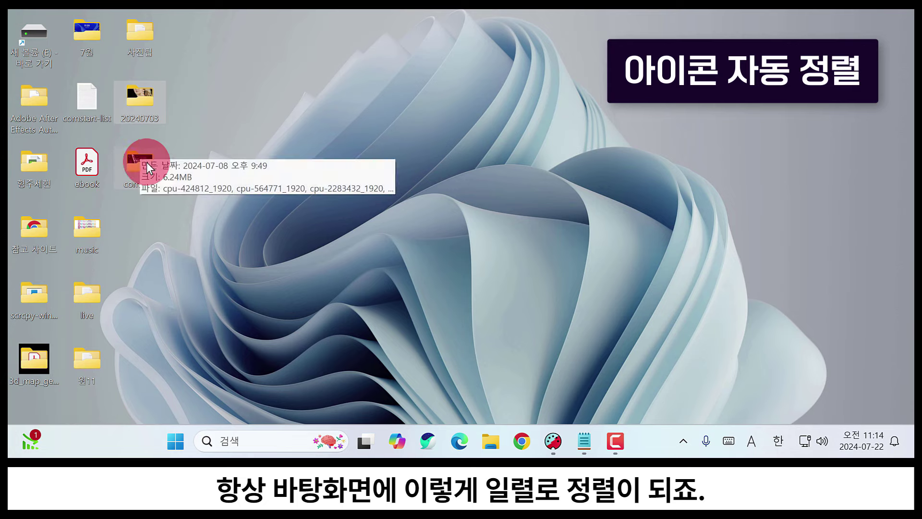
pyautogui.moveTo(140, 162)
pyautogui.mouseDown()
pyautogui.moveTo(143, 211)
pyautogui.moveTo(133, 232)
pyautogui.moveTo(133, 54)
pyautogui.moveTo(127, 154)
pyautogui.mouseUp()
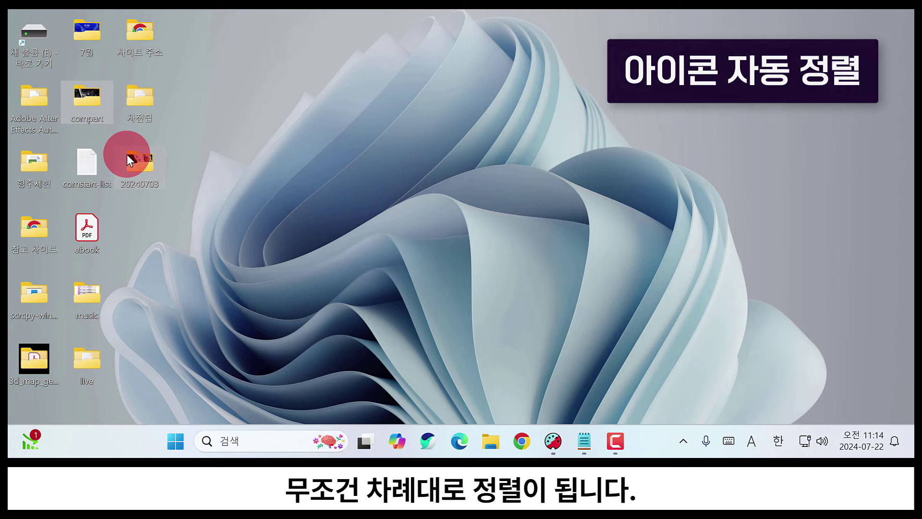
# Turn on 아이콘을 그리드에 맞춤 for the desktop icons and turn off 아이콘 자동 정렬.
pyautogui.rightClick(338, 171)
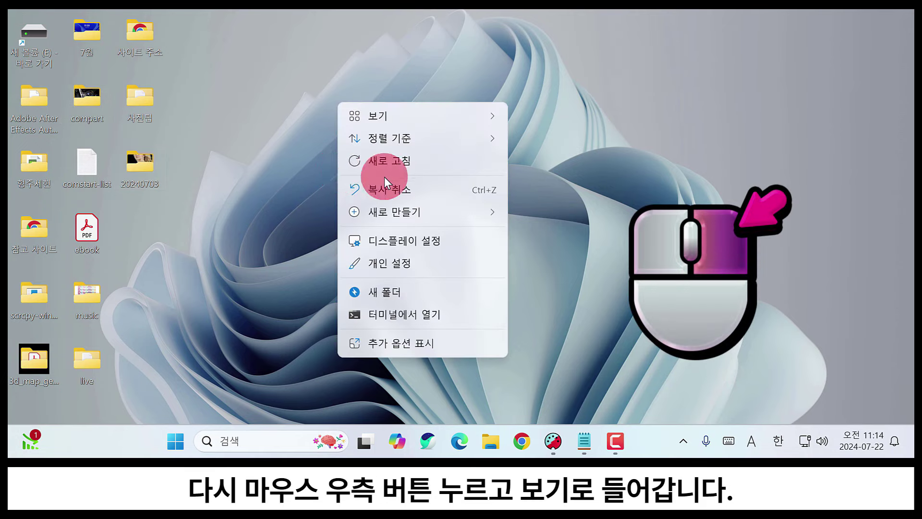
pyautogui.moveTo(396, 110)
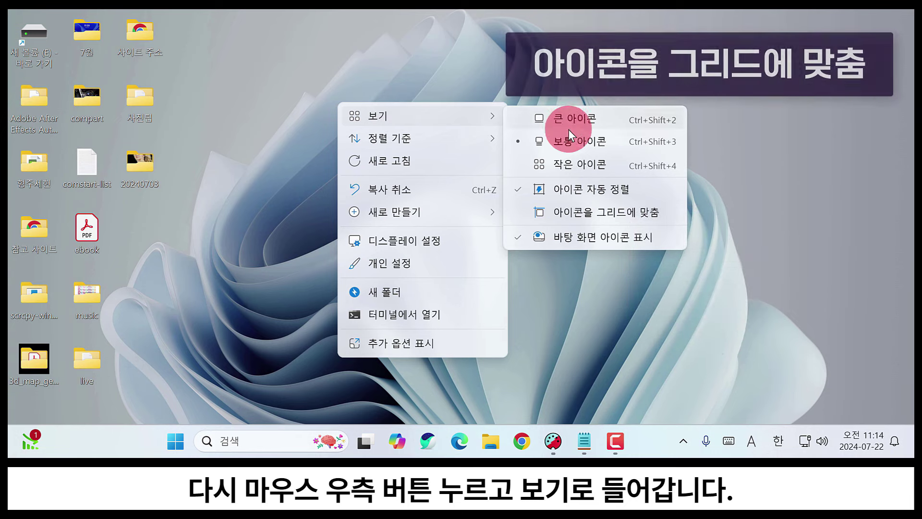
pyautogui.click(585, 213)
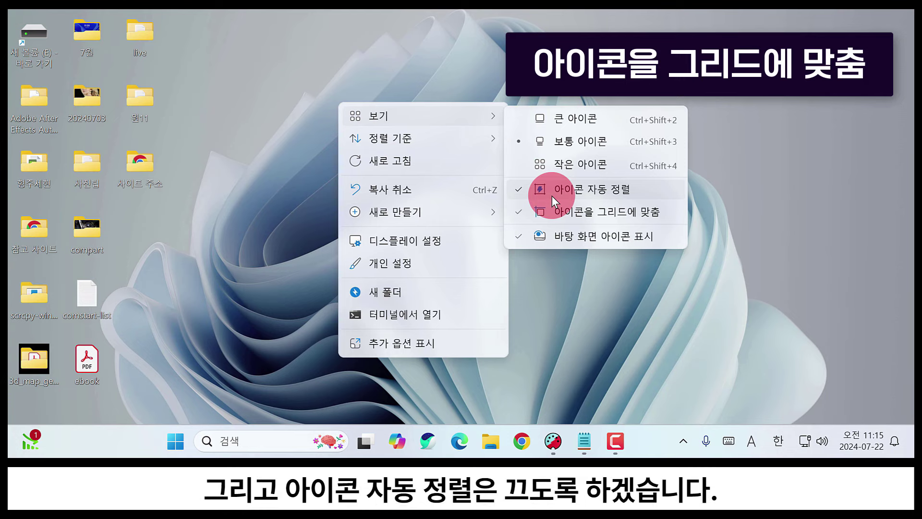
pyautogui.click(552, 195)
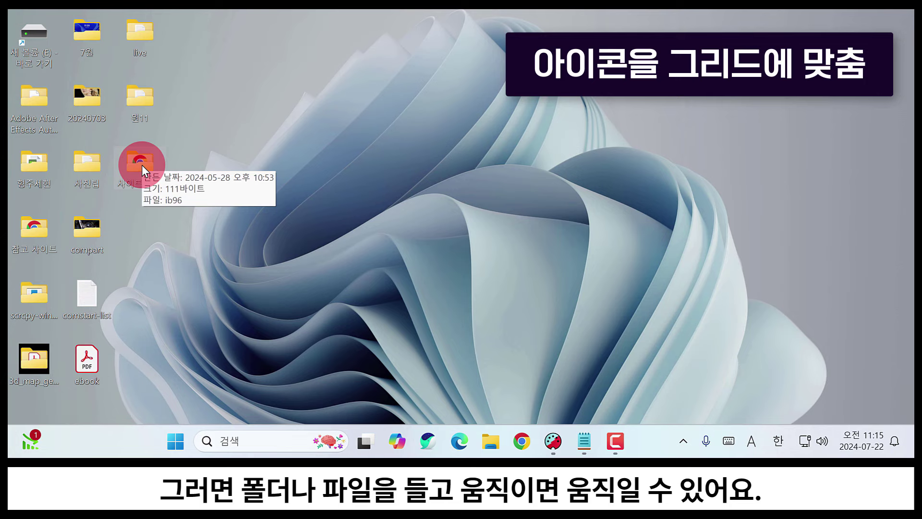
# Try moving the 사이트 주소 folder one grid cell down on the desktop and back below the 윈11 folder.
pyautogui.moveTo(142, 165); pyautogui.dragTo(161, 240)
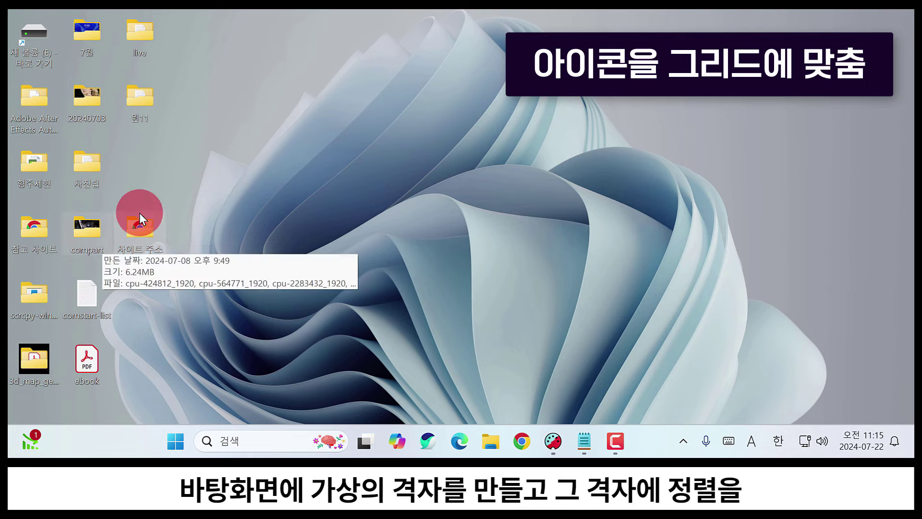
pyautogui.moveTo(139, 224); pyautogui.dragTo(143, 159)
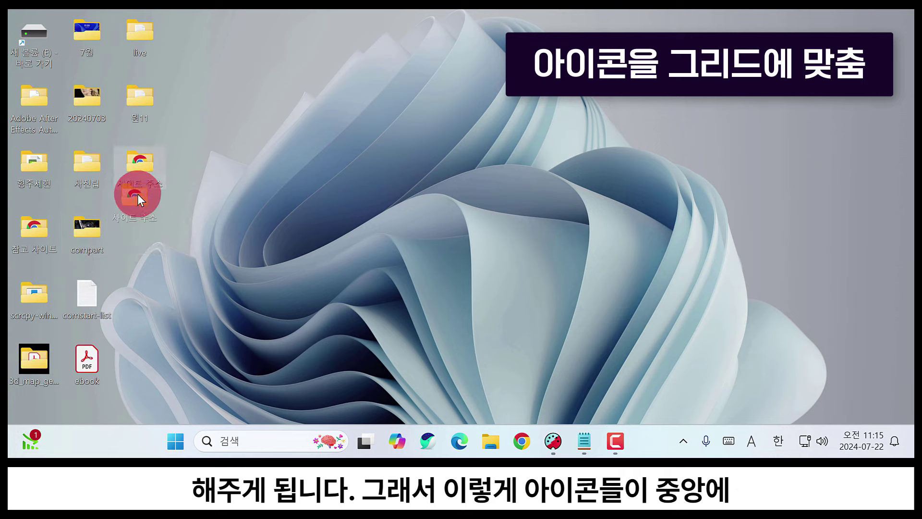
pyautogui.moveTo(138, 195); pyautogui.dragTo(179, 128)
pyautogui.moveTo(237, 110); pyautogui.dragTo(200, 42)
# Look at the sort criteria offered for the desktop icons, from 이름 to 수정한 날짜.
pyautogui.rightClick(325, 103)
pyautogui.moveTo(399, 115)
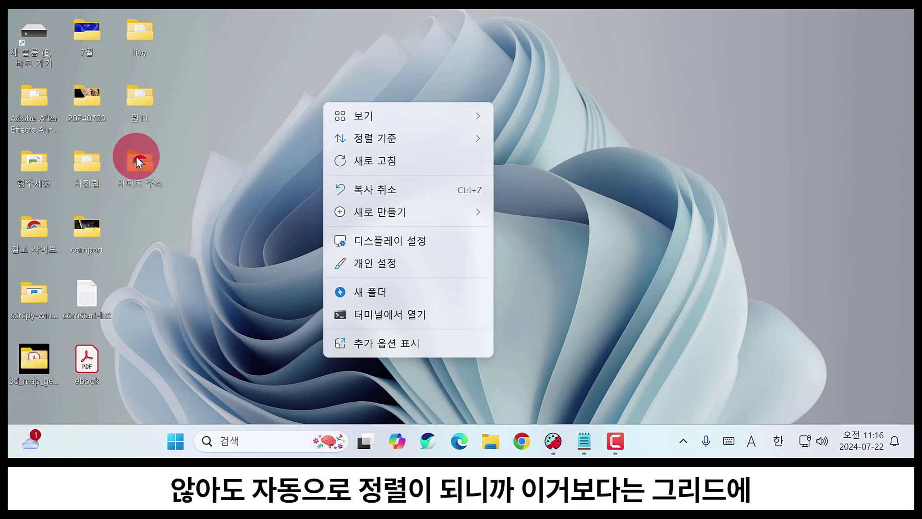
pyautogui.moveTo(431, 120)
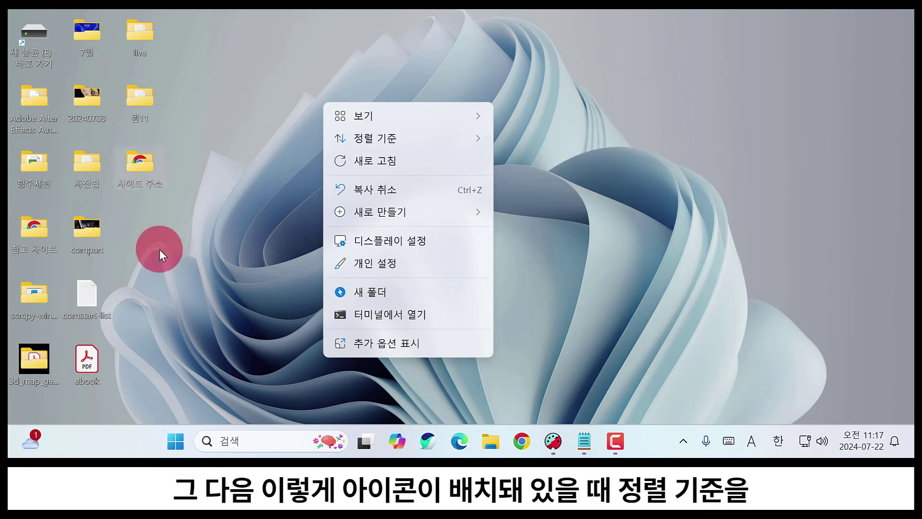
pyautogui.moveTo(411, 142)
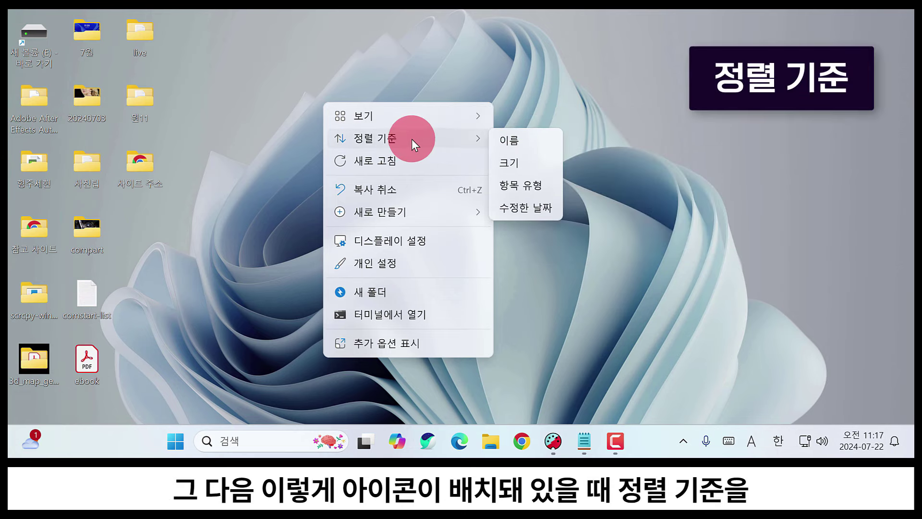
pyautogui.click(525, 208)
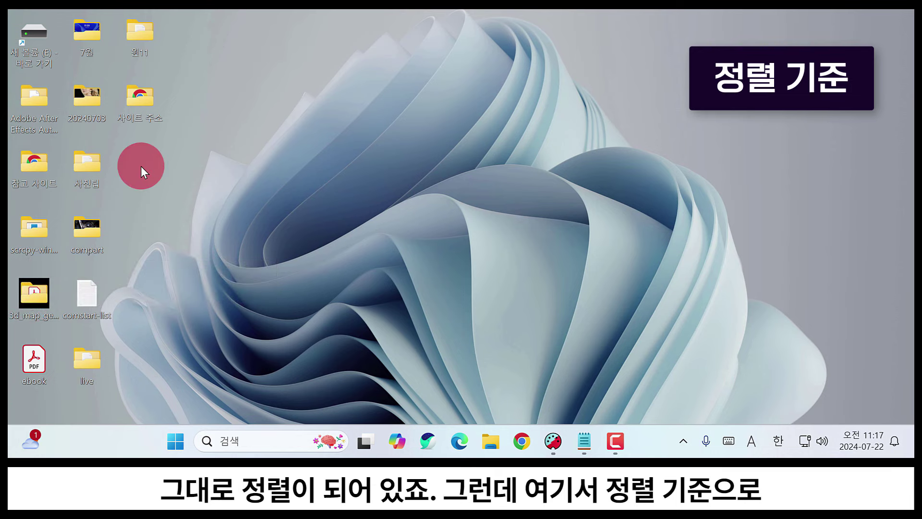
# Sort the desktop icons by 이름, check the other sort criteria, and close the options.
pyautogui.rightClick(197, 100)
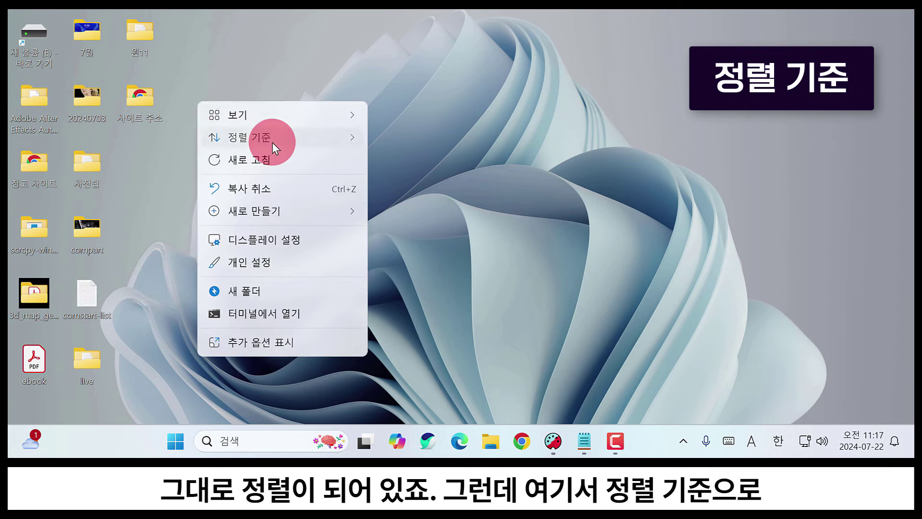
pyautogui.moveTo(273, 143)
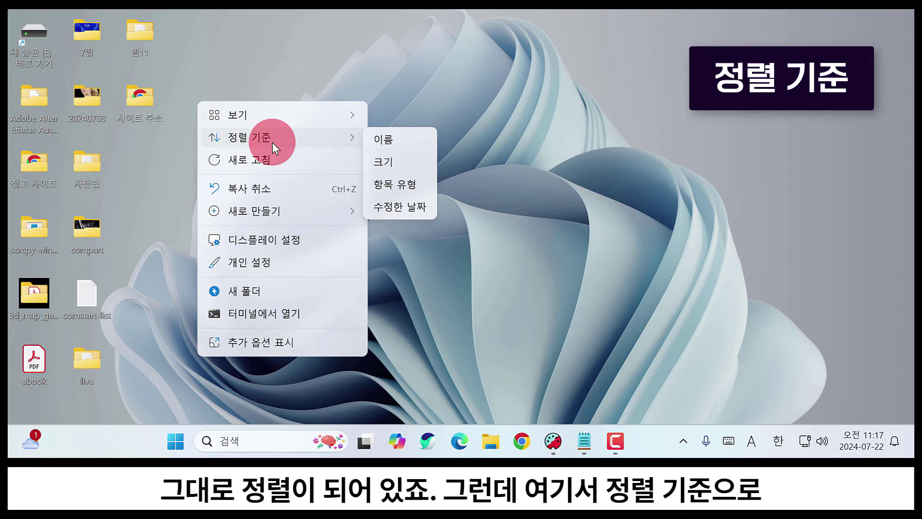
pyautogui.click(399, 139)
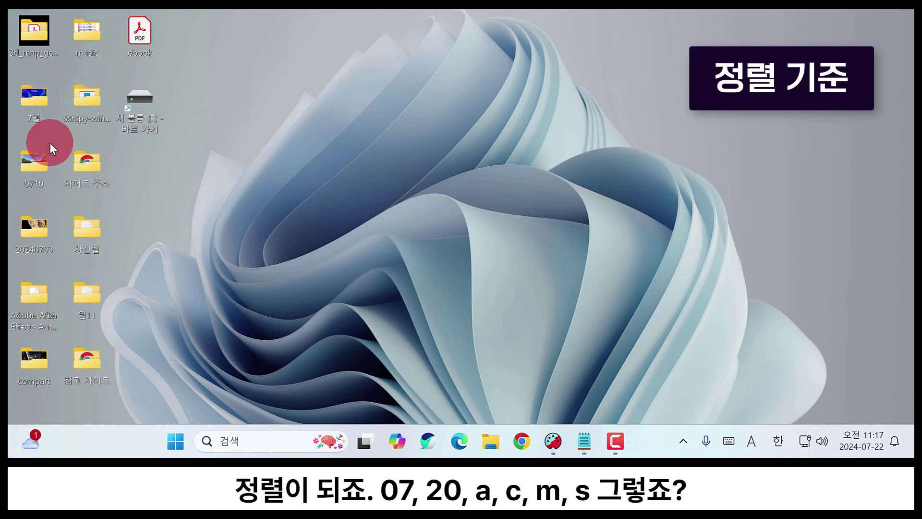
pyautogui.rightClick(281, 175)
pyautogui.moveTo(352, 143)
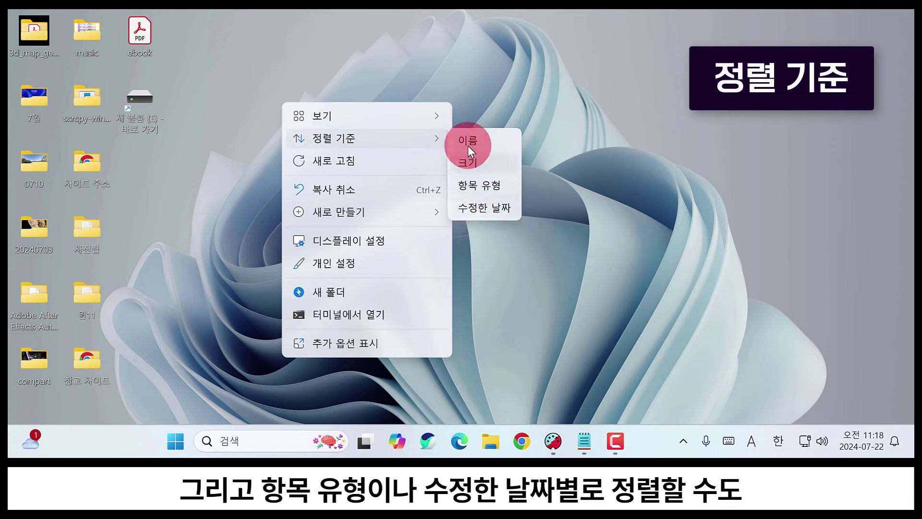
pyautogui.click(192, 258)
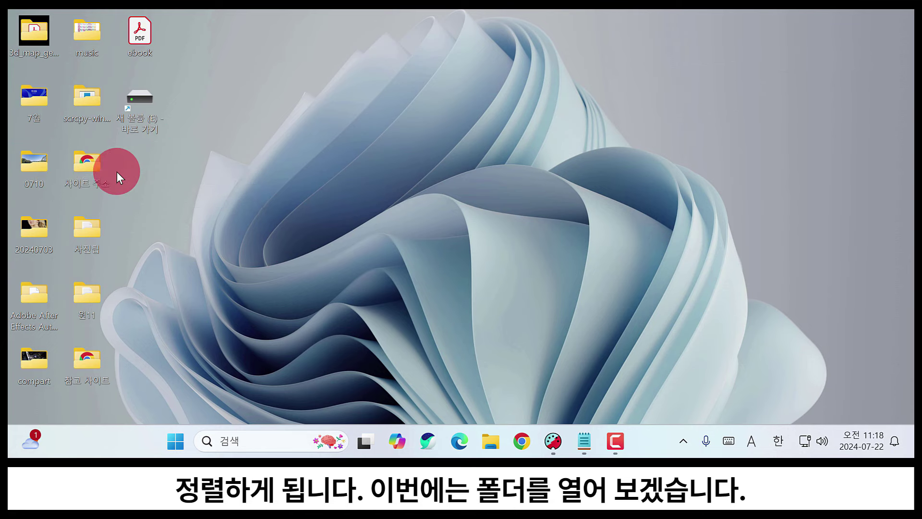
# Open the 0710 folder, review its 보기 and 정렬 기준 options, and show the files as 보통 아이콘.
pyautogui.doubleClick(42, 161)
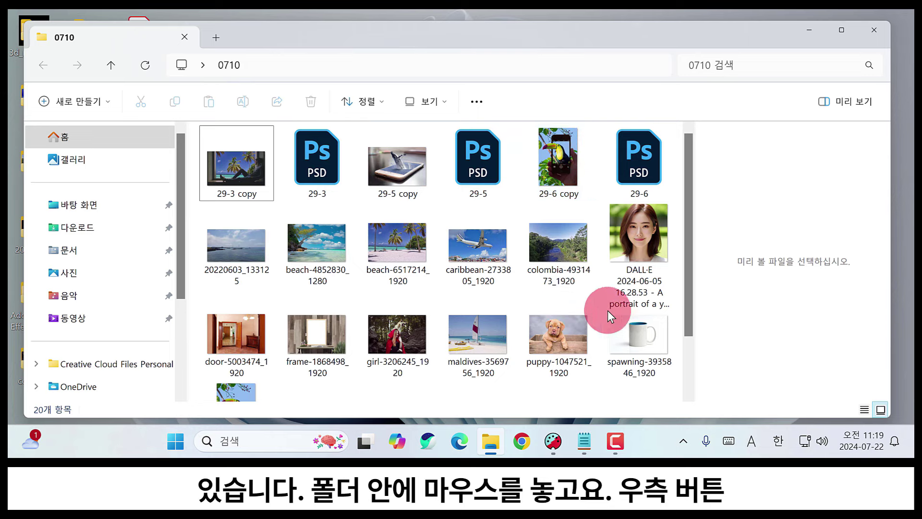
pyautogui.rightClick(519, 200)
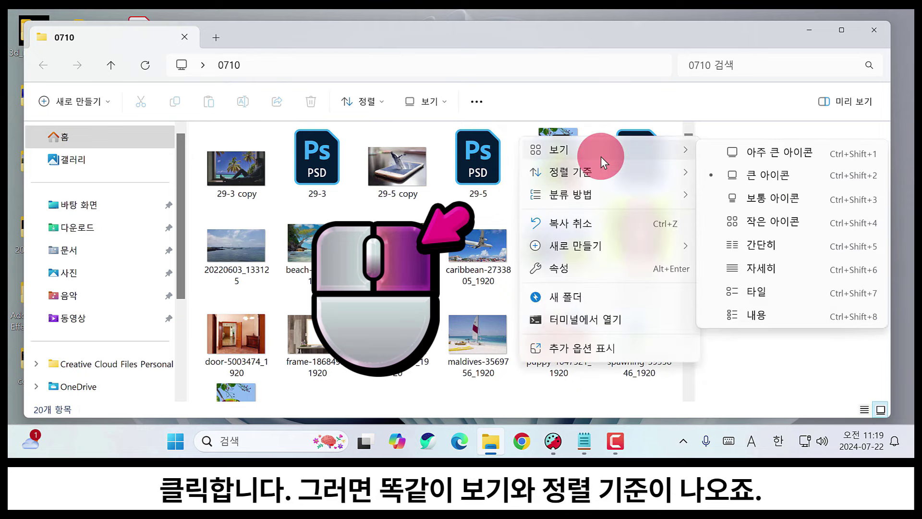
pyautogui.moveTo(598, 180)
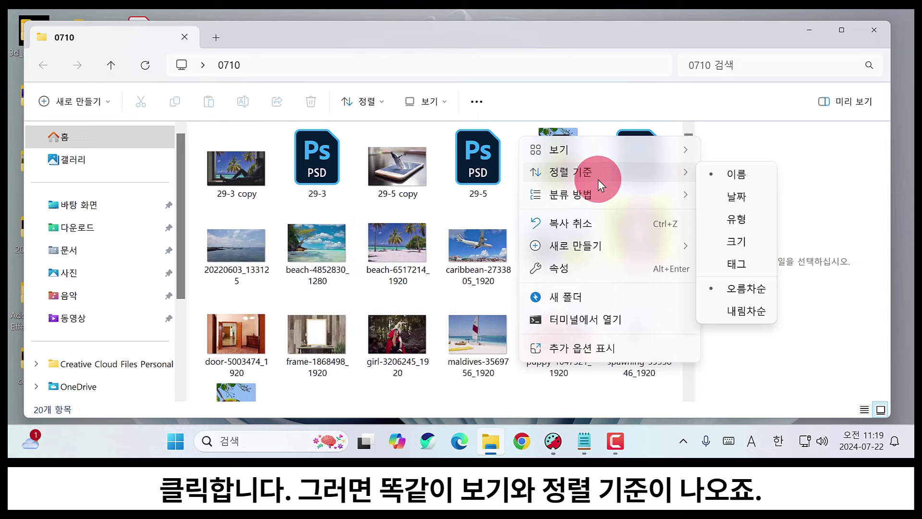
pyautogui.moveTo(599, 153)
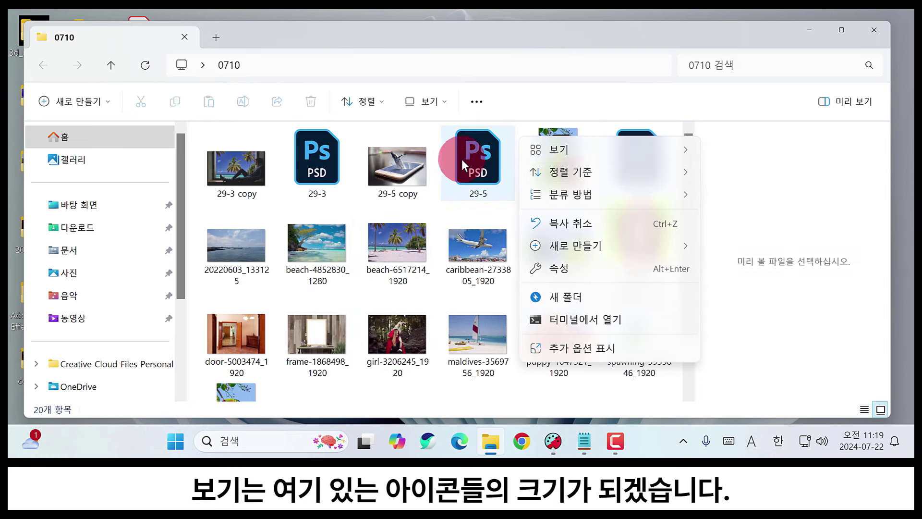
pyautogui.moveTo(545, 151)
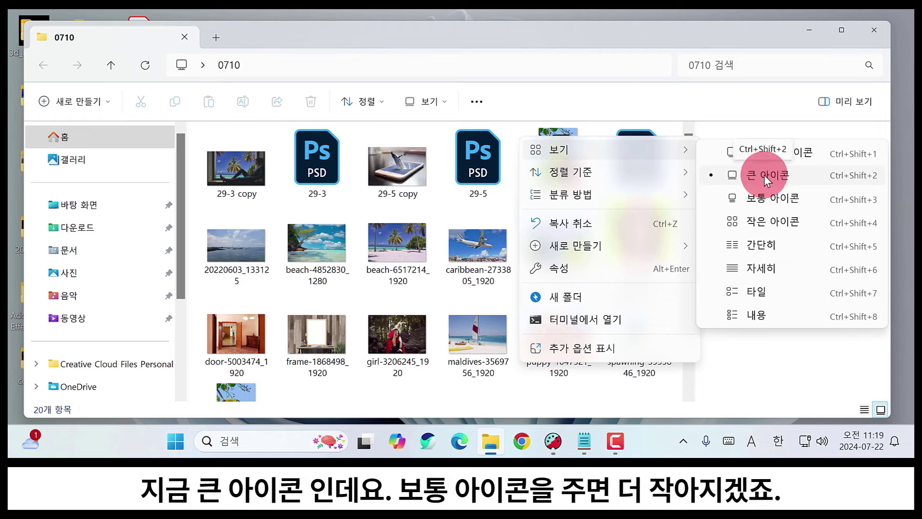
pyautogui.click(773, 198)
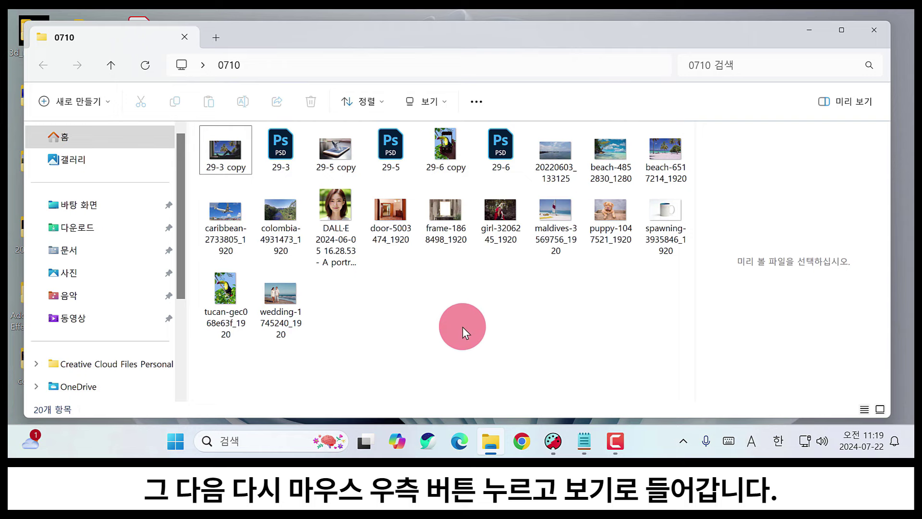
# Try the 간단히 view for the files in the 0710 folder, and set the view to 자세히.
pyautogui.rightClick(462, 327)
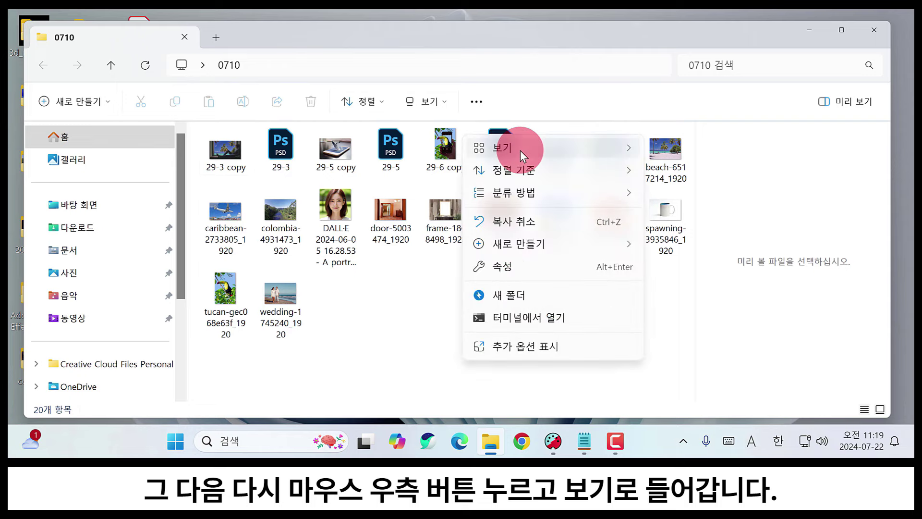
pyautogui.moveTo(520, 151)
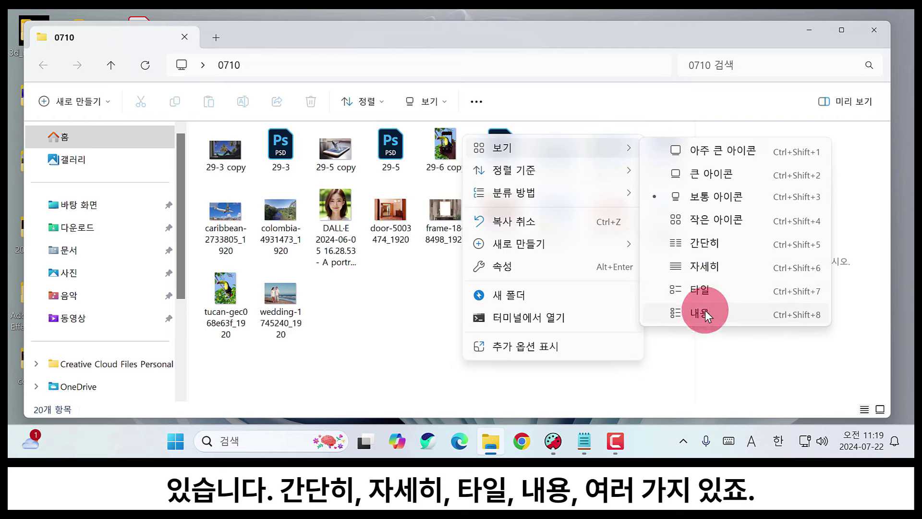
pyautogui.click(708, 242)
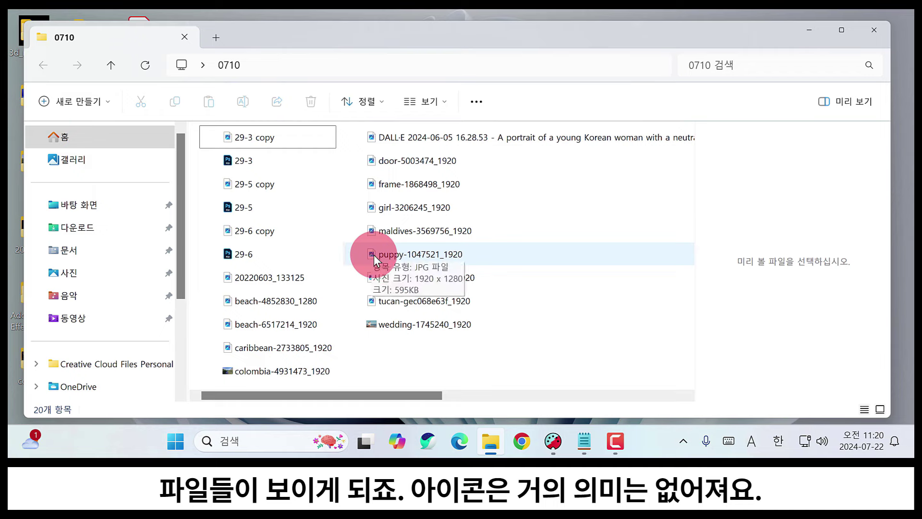
pyautogui.rightClick(558, 244)
pyautogui.moveTo(596, 31)
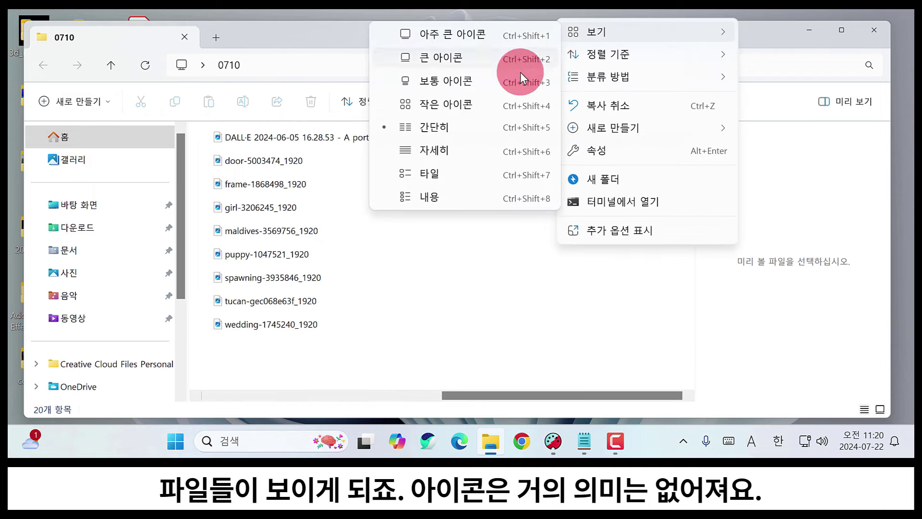
pyautogui.click(454, 152)
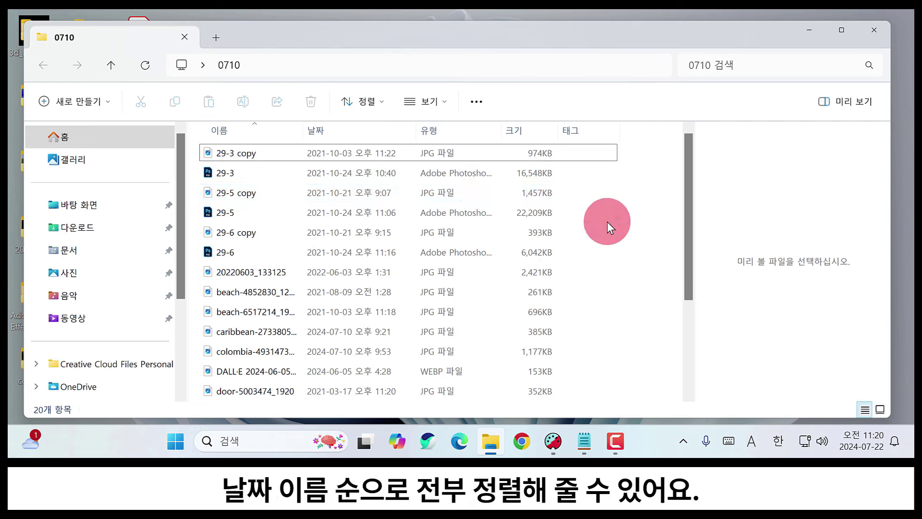
# Sort the files in the 0710 folder by 날짜 and look through the list from newest to oldest.
pyautogui.rightClick(577, 203)
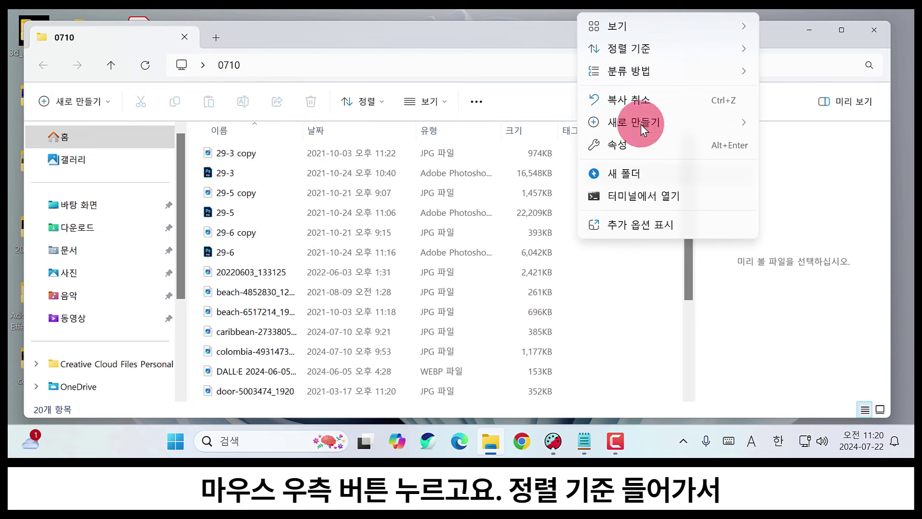
pyautogui.moveTo(632, 48)
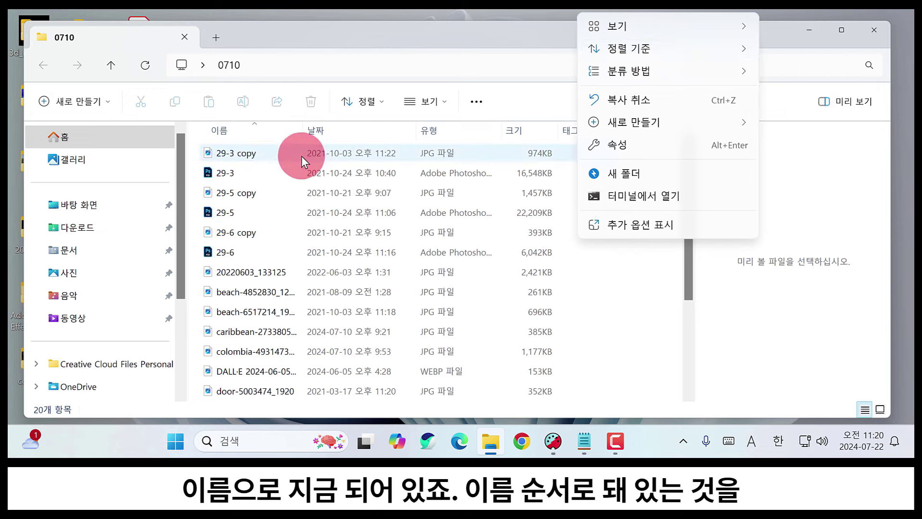
pyautogui.moveTo(661, 48)
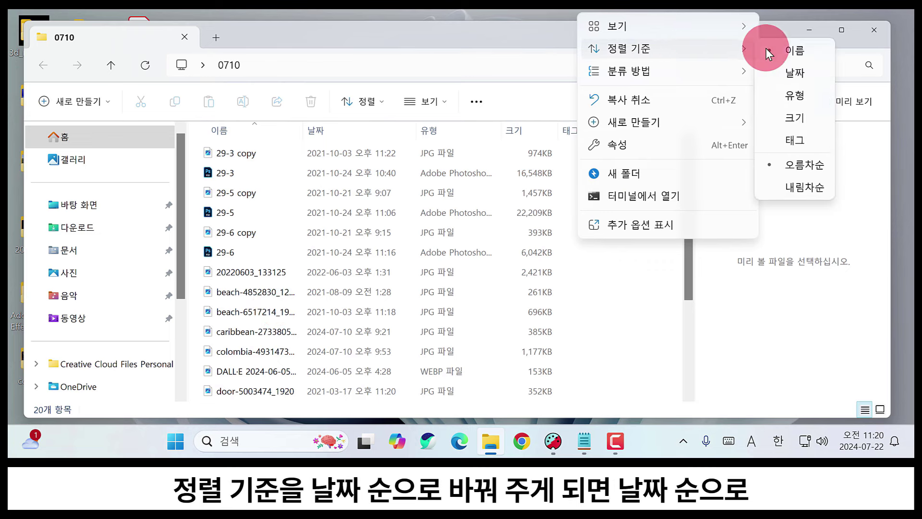
pyautogui.click(812, 74)
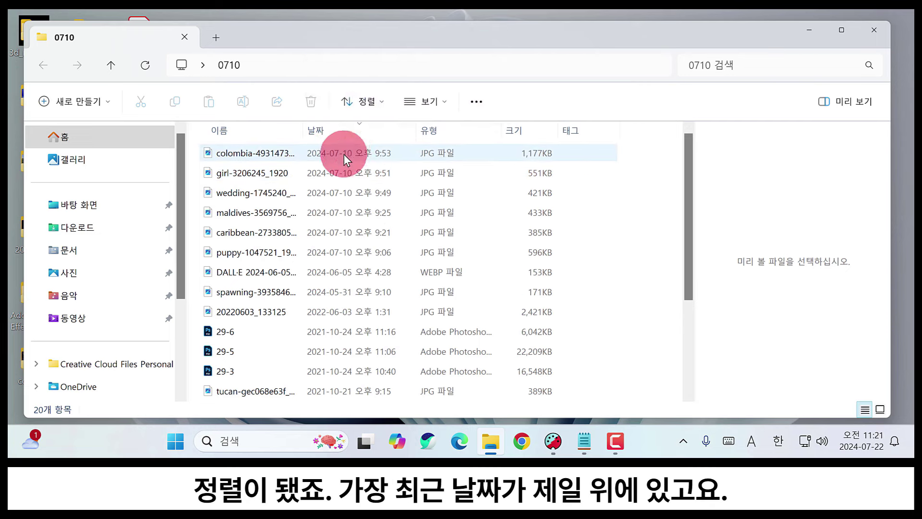
pyautogui.scroll(-1, 359, 261)
pyautogui.scroll(-1, 359, 261)
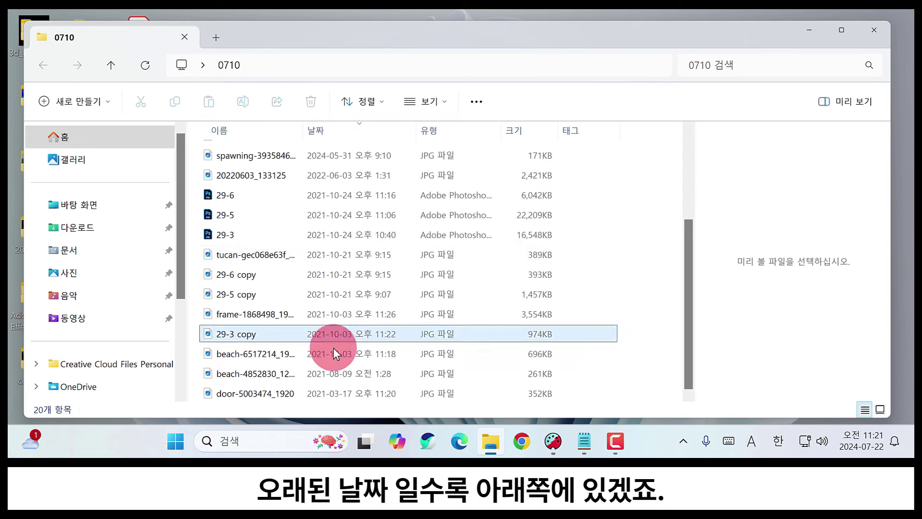
pyautogui.scroll(2, 335, 390)
# Check the 오름차순 and 내림차순 sort order options, and close the 0710 folder window.
pyautogui.rightClick(624, 143)
pyautogui.moveTo(672, 172)
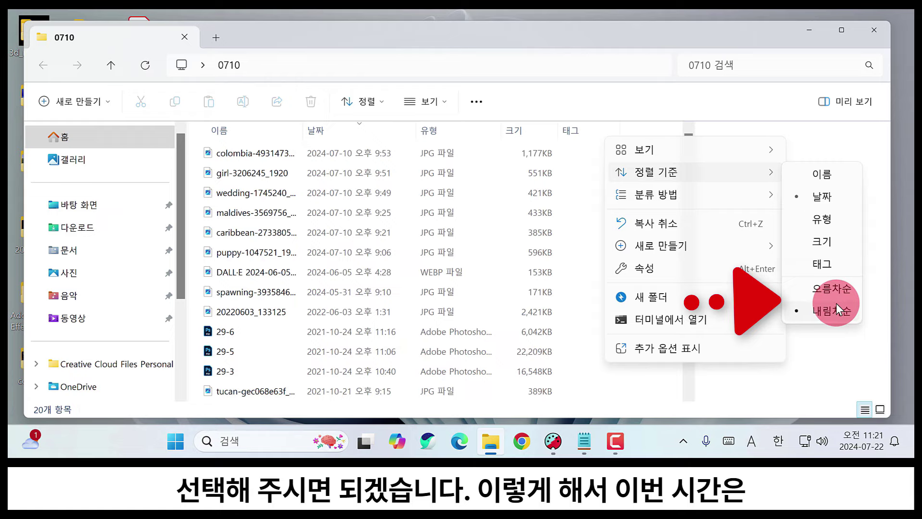
pyautogui.click(705, 38)
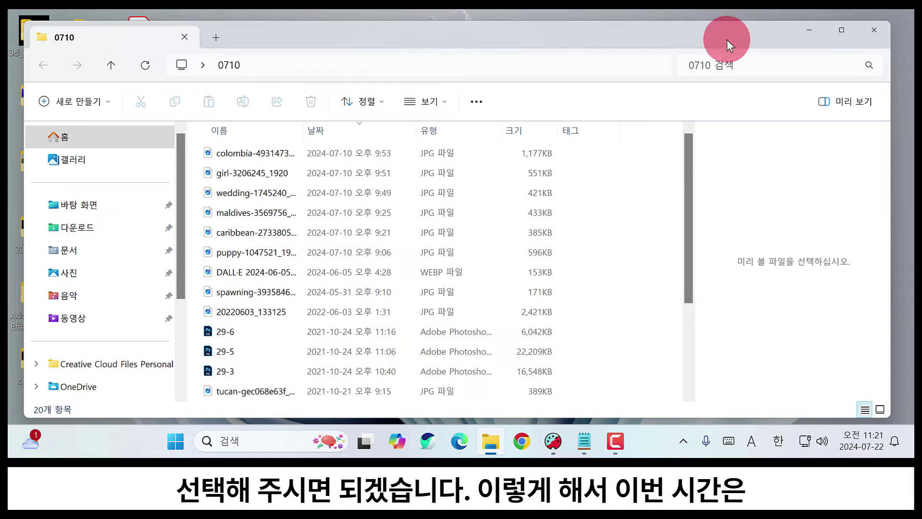
pyautogui.click(874, 33)
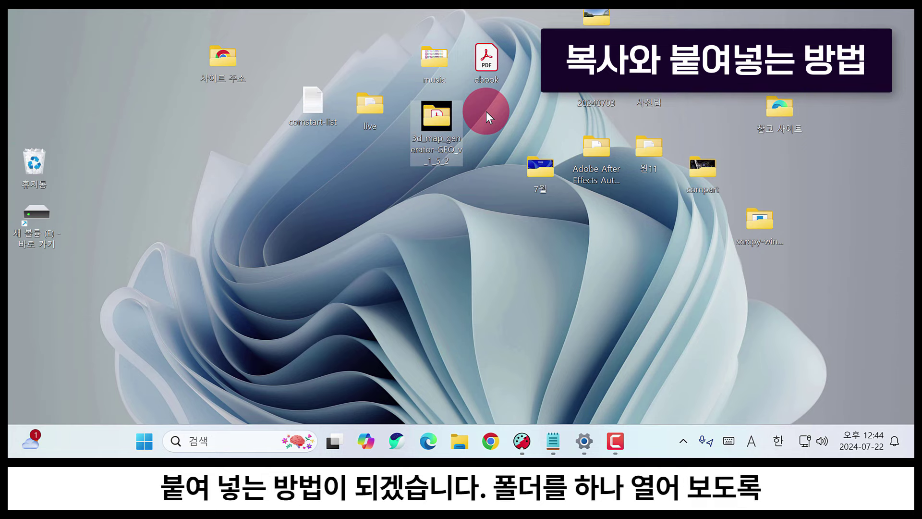
# Open the 사이트 주소 folder from the desktop and try moving the ebook PDF file from the desktop into it.
pyautogui.click(222, 60)
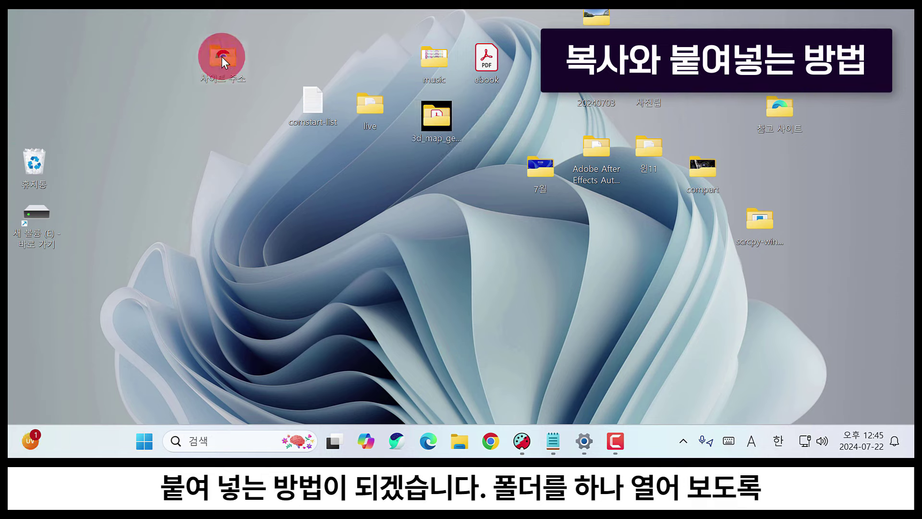
pyautogui.doubleClick(221, 56)
pyautogui.click(281, 149)
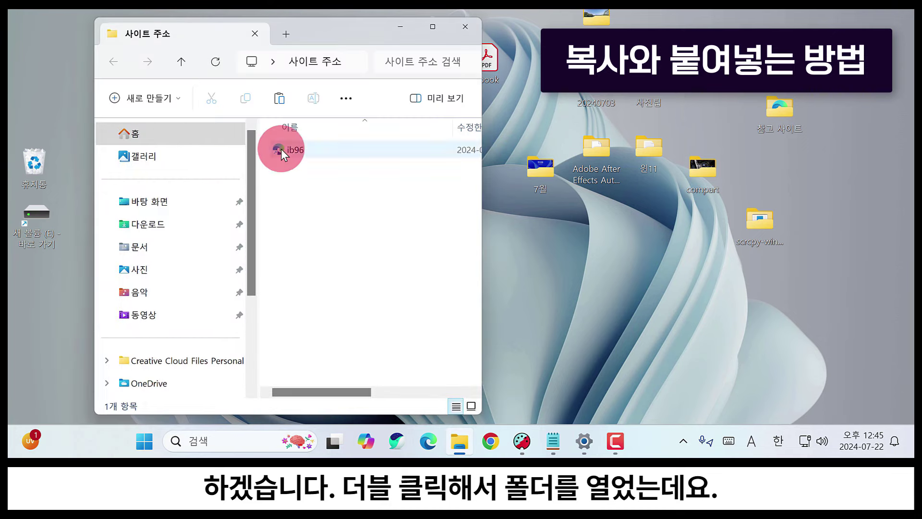
pyautogui.click(390, 298)
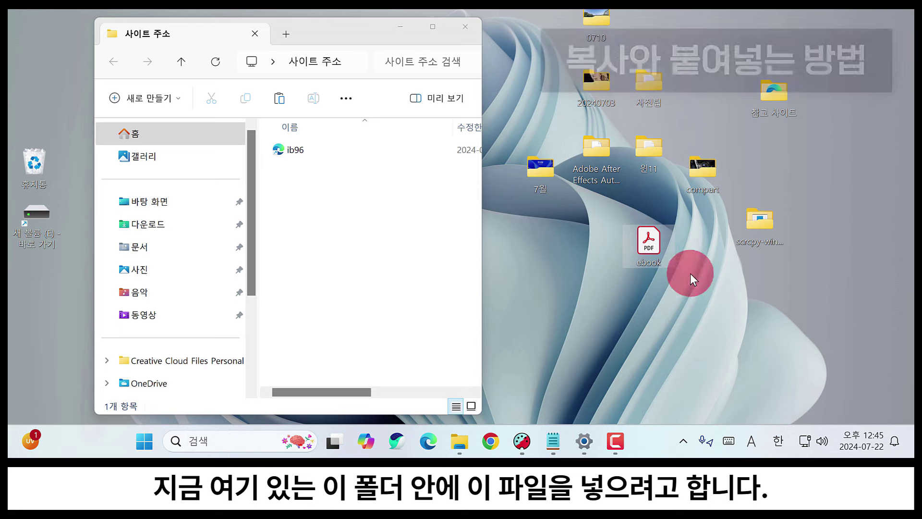
pyautogui.moveTo(646, 239)
pyautogui.mouseDown()
pyautogui.moveTo(538, 178)
pyautogui.moveTo(413, 217)
pyautogui.moveTo(652, 241)
pyautogui.mouseUp()
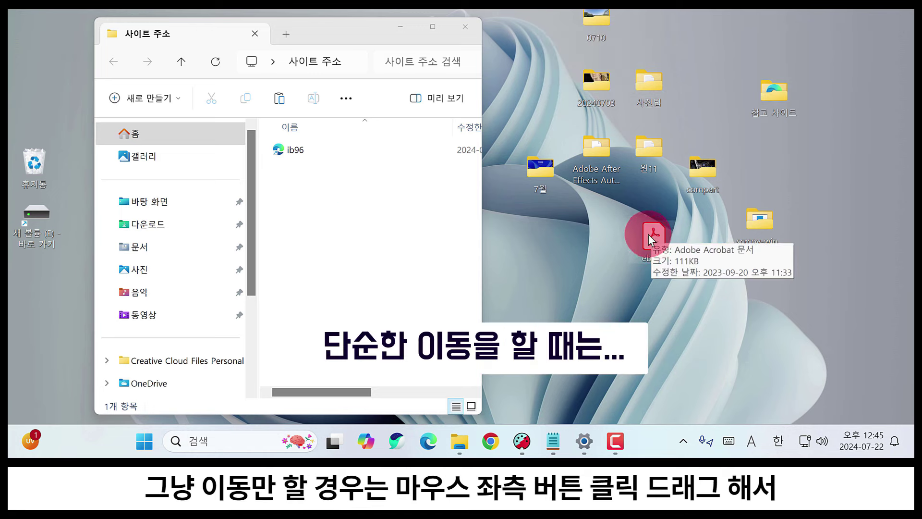
pyautogui.moveTo(654, 236); pyautogui.dragTo(333, 215)
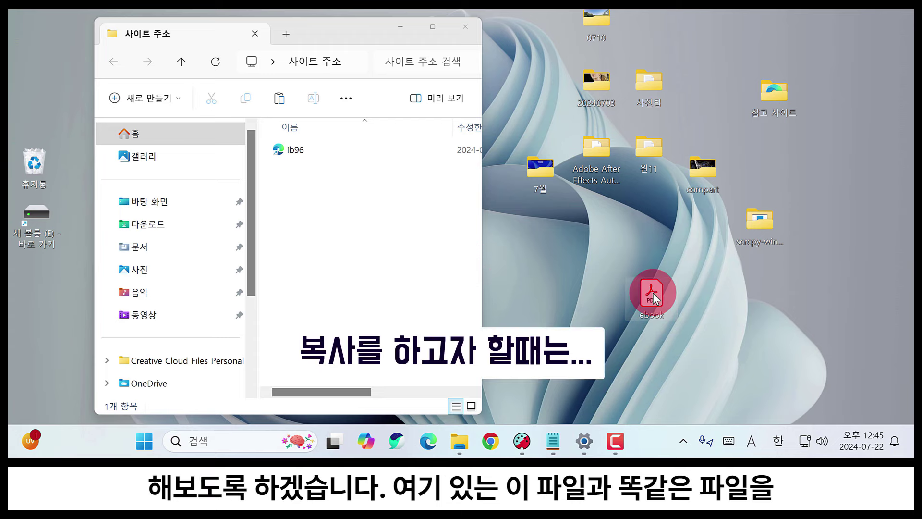
# Copy the ebook PDF file from the desktop and paste it into the 사이트 주소 folder.
pyautogui.moveTo(654, 299); pyautogui.dragTo(360, 247)
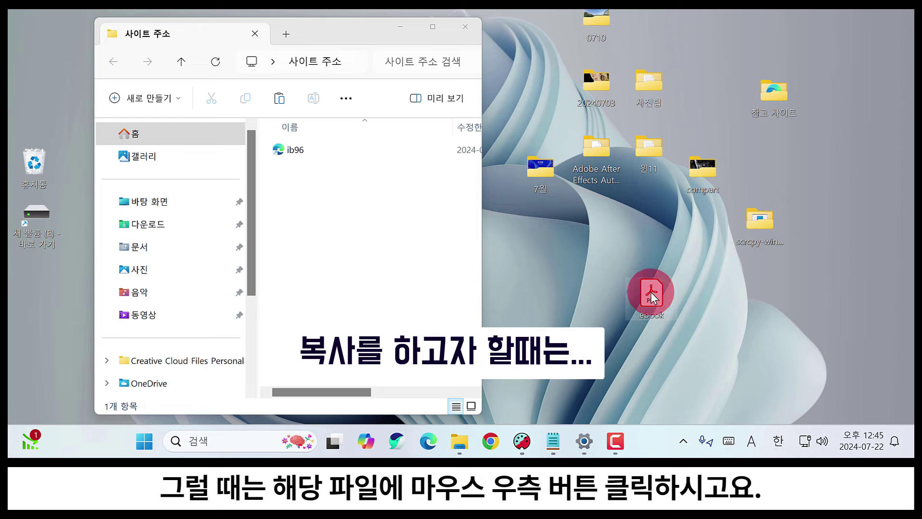
pyautogui.moveTo(653, 299); pyautogui.dragTo(652, 253)
pyautogui.rightClick(653, 252)
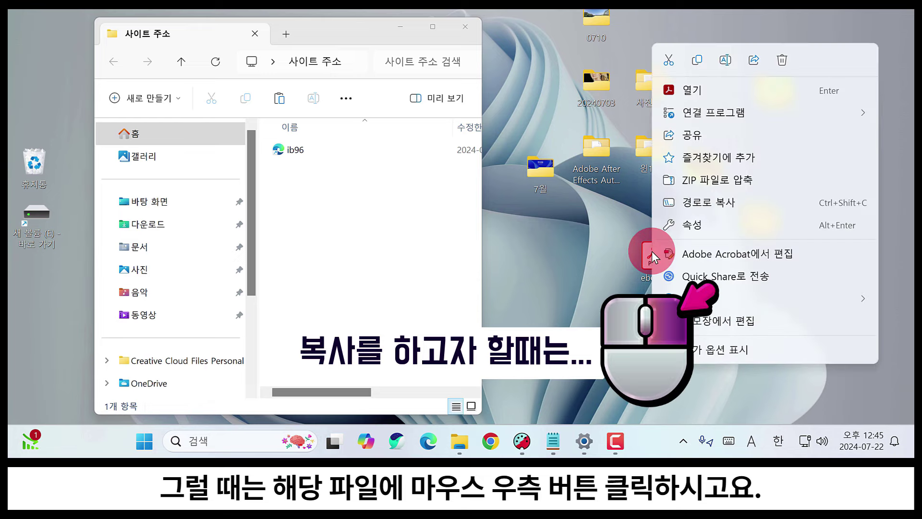
pyautogui.click(701, 60)
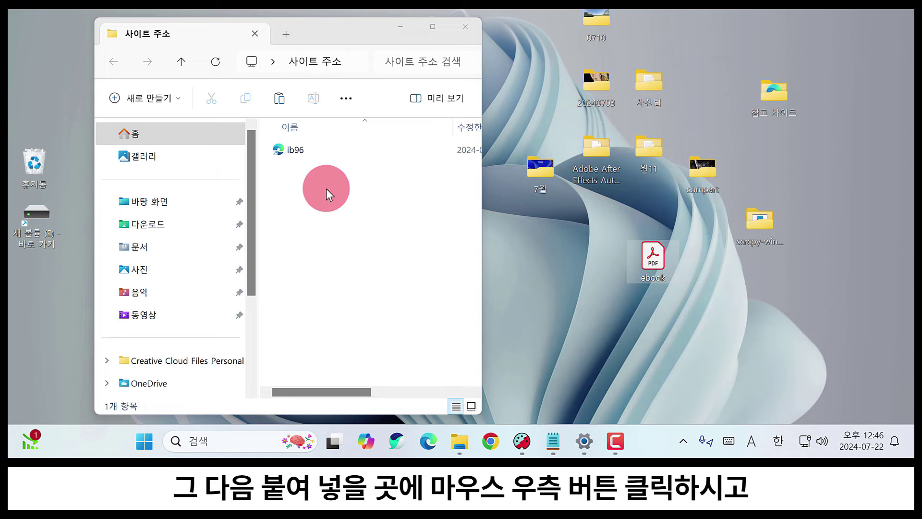
pyautogui.rightClick(310, 186)
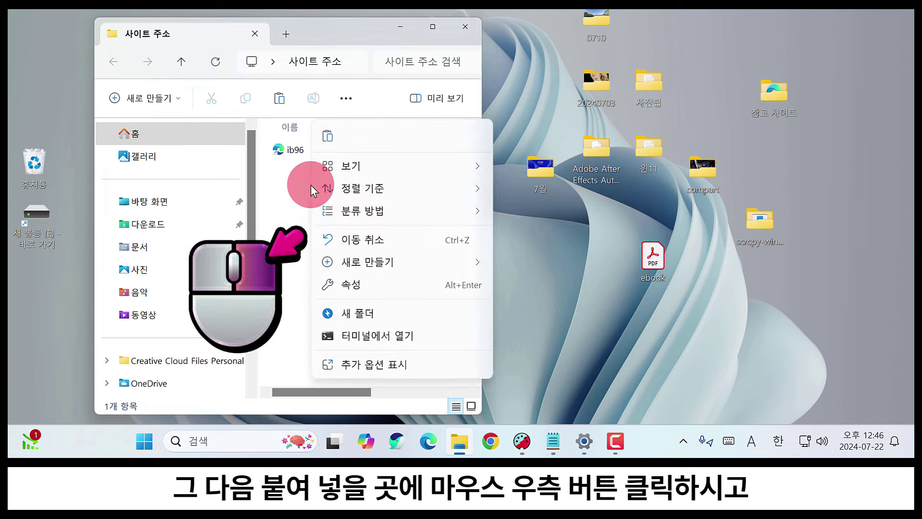
pyautogui.click(329, 138)
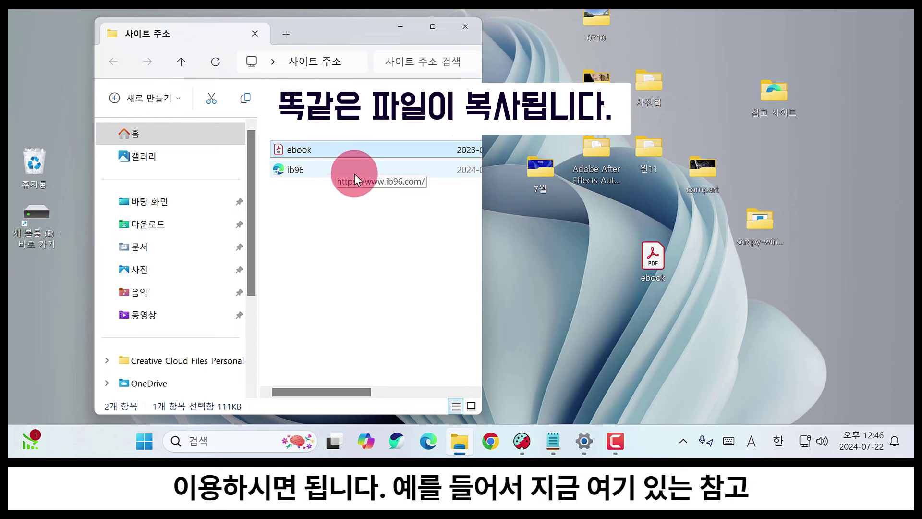
# Move the 참고 사이트 folder icon closer to the open window on the desktop, and paste a copy of it into the 사이트 주소 folder.
pyautogui.moveTo(765, 82); pyautogui.dragTo(576, 217)
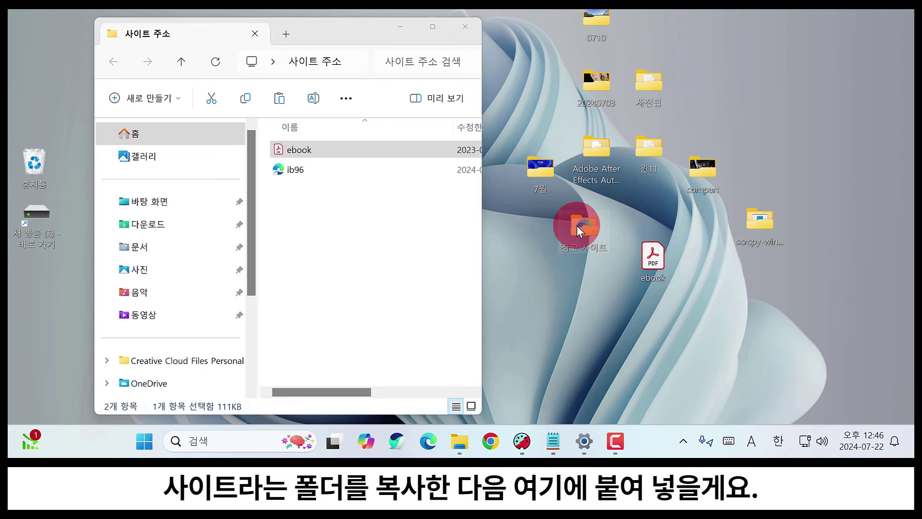
pyautogui.rightClick(576, 224)
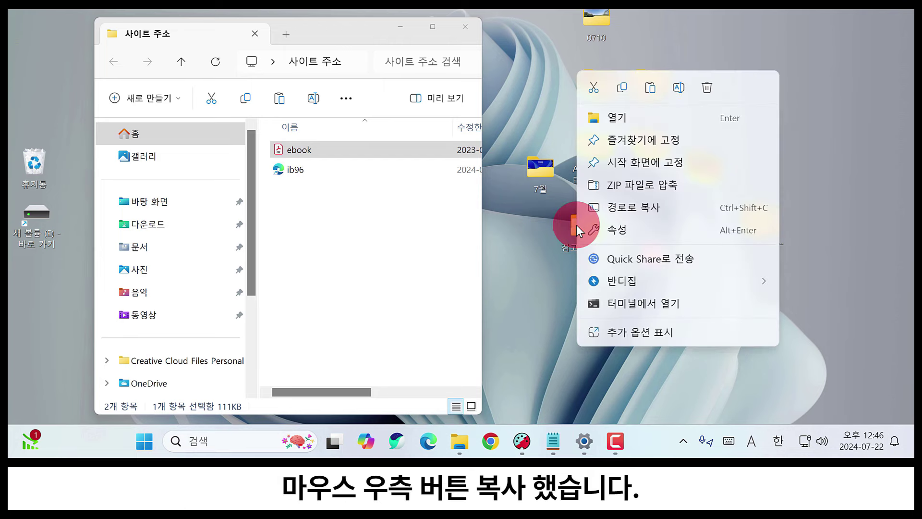
pyautogui.click(622, 88)
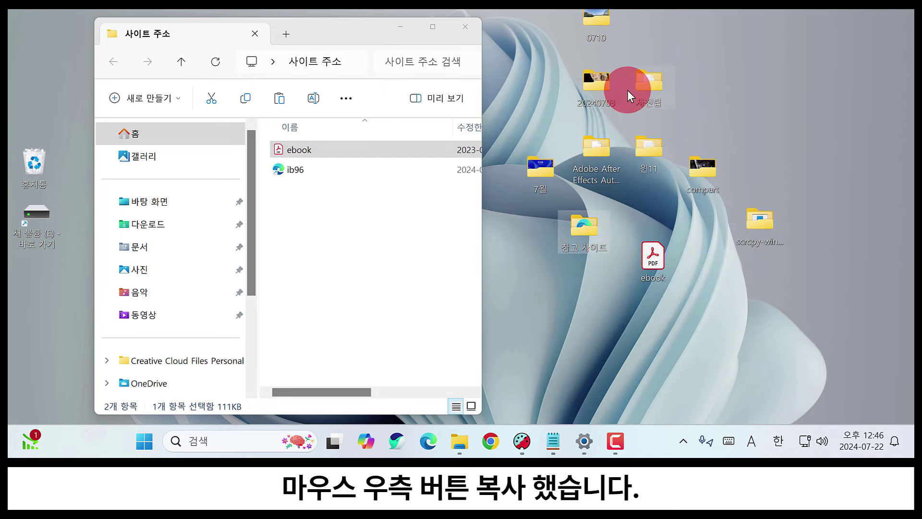
pyautogui.rightClick(305, 215)
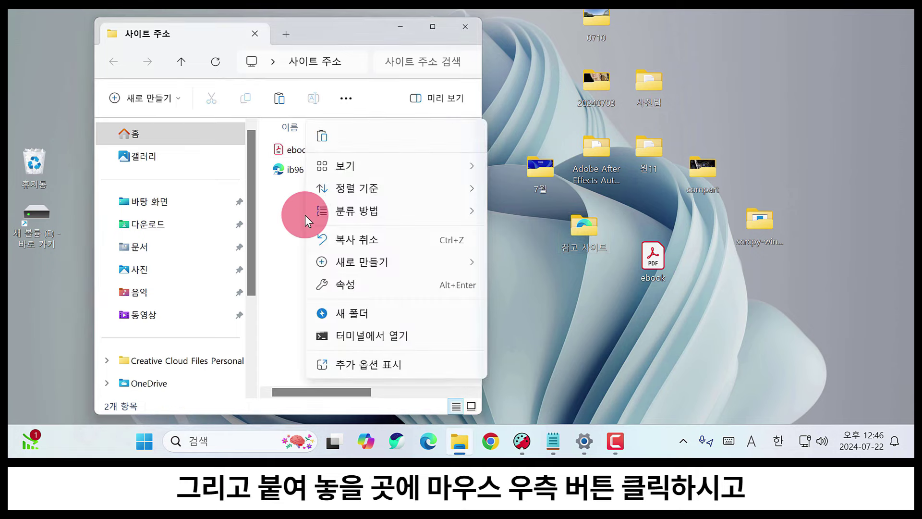
pyautogui.click(322, 136)
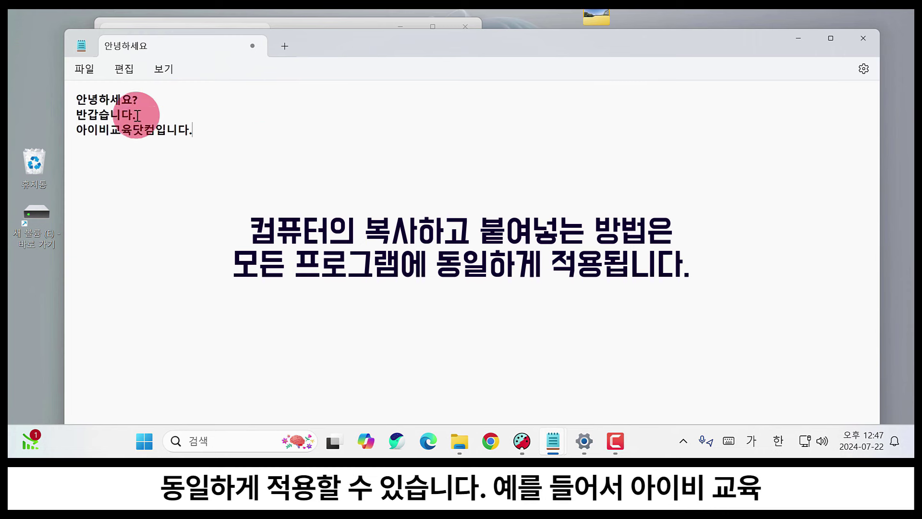
# In the 안녕하세요 Notepad document, copy the line 아이비교육닷컴입니다. and paste it on a new line below.
pyautogui.moveTo(205, 131); pyautogui.dragTo(84, 130)
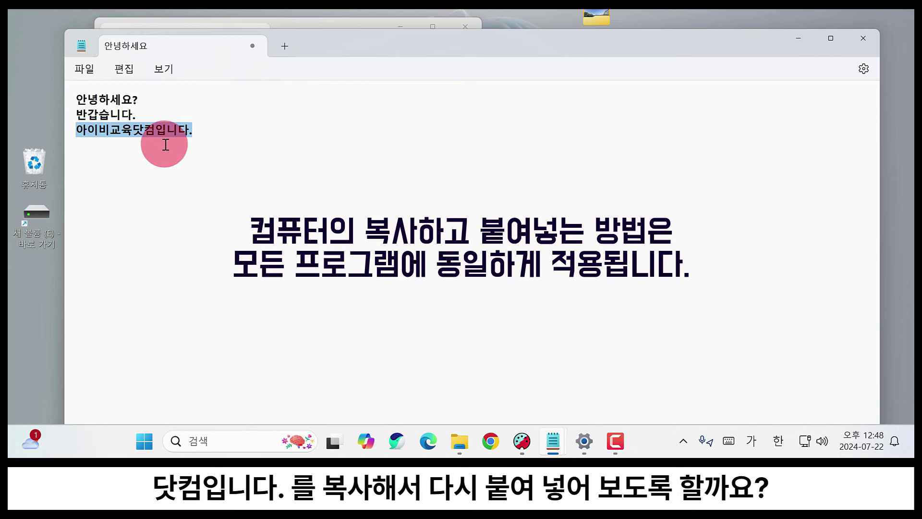
pyautogui.click(195, 145)
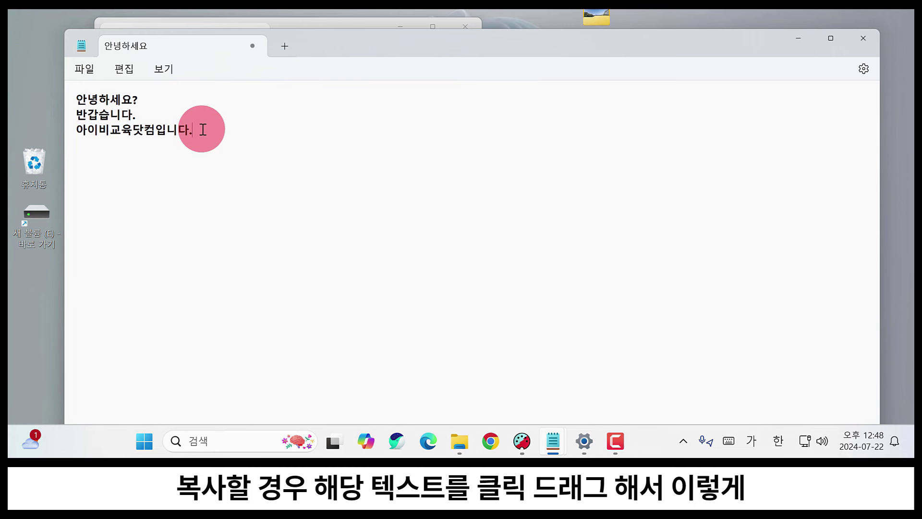
pyautogui.moveTo(203, 130); pyautogui.dragTo(146, 135)
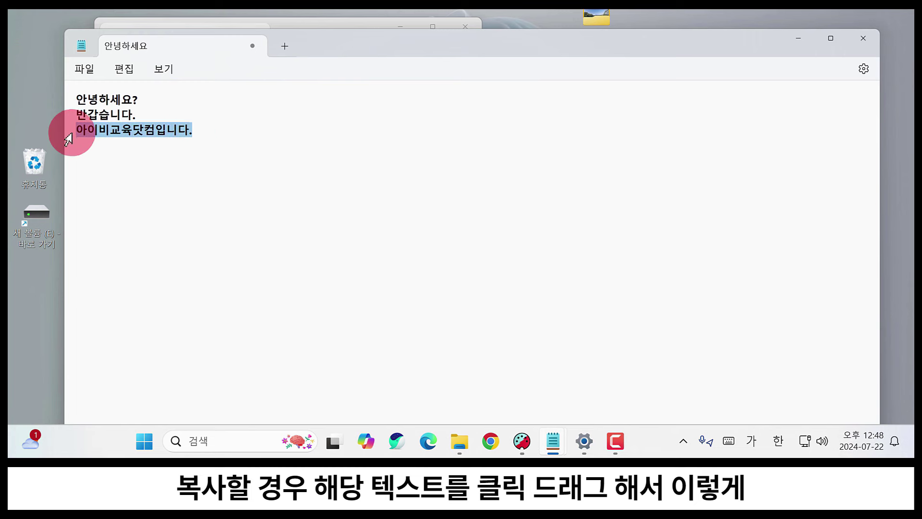
pyautogui.rightClick(174, 128)
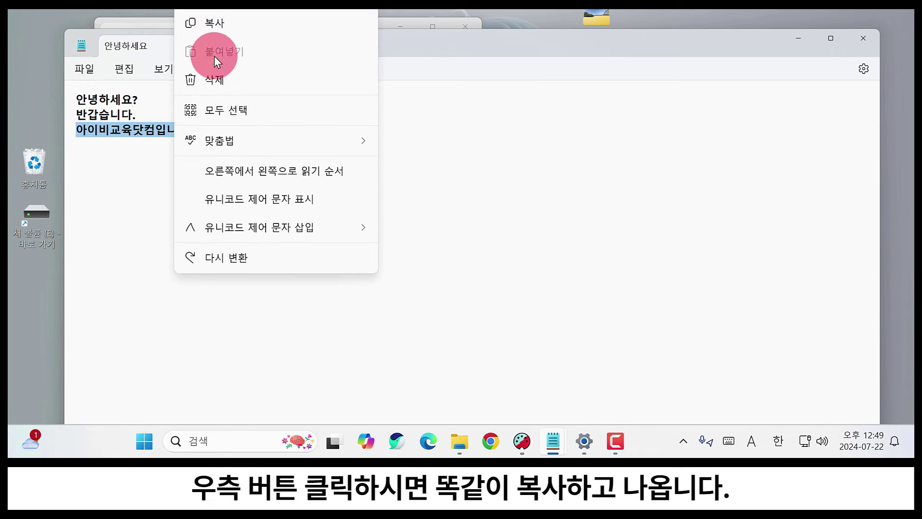
pyautogui.click(217, 20)
pyautogui.click(212, 131)
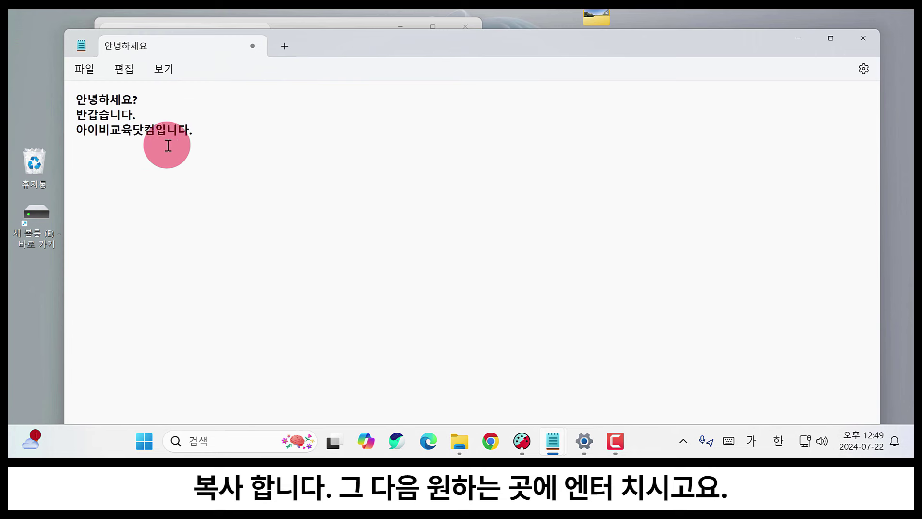
pyautogui.press('Return')
pyautogui.rightClick(90, 146)
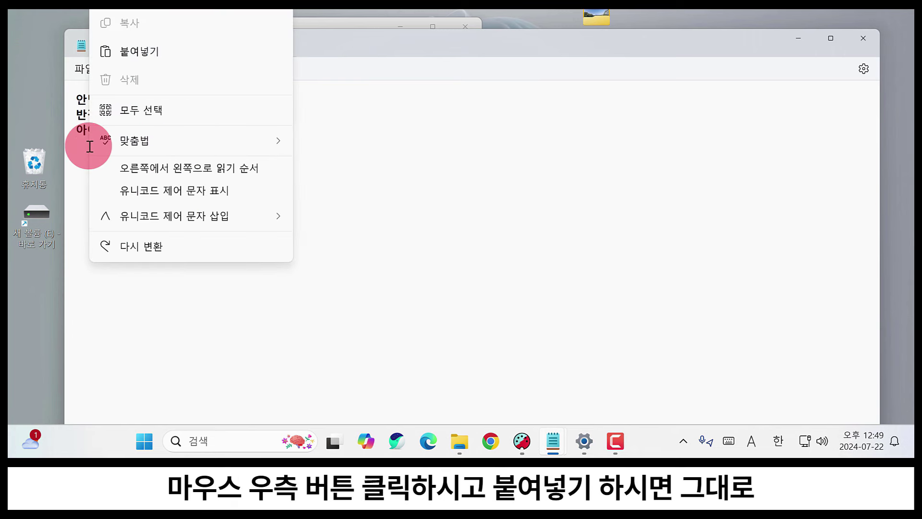
pyautogui.click(149, 59)
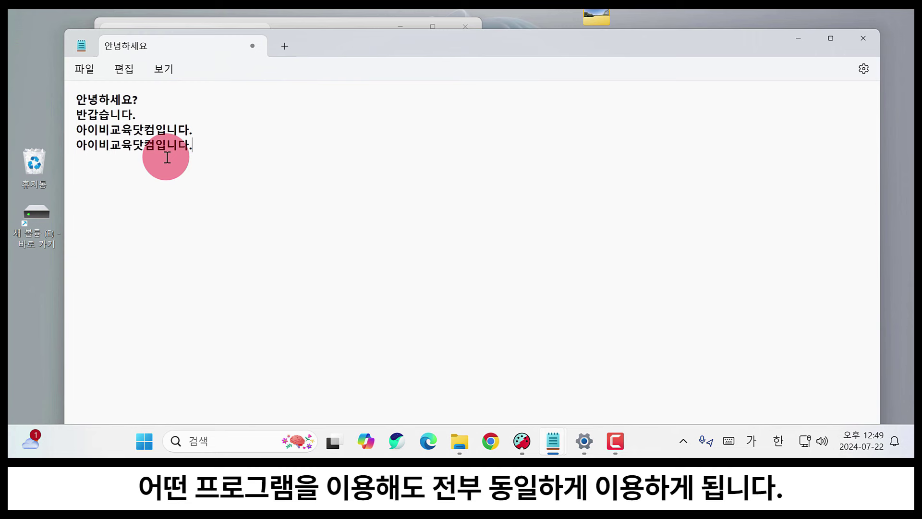
pyautogui.moveTo(204, 144); pyautogui.dragTo(136, 145)
pyautogui.rightClick(137, 145)
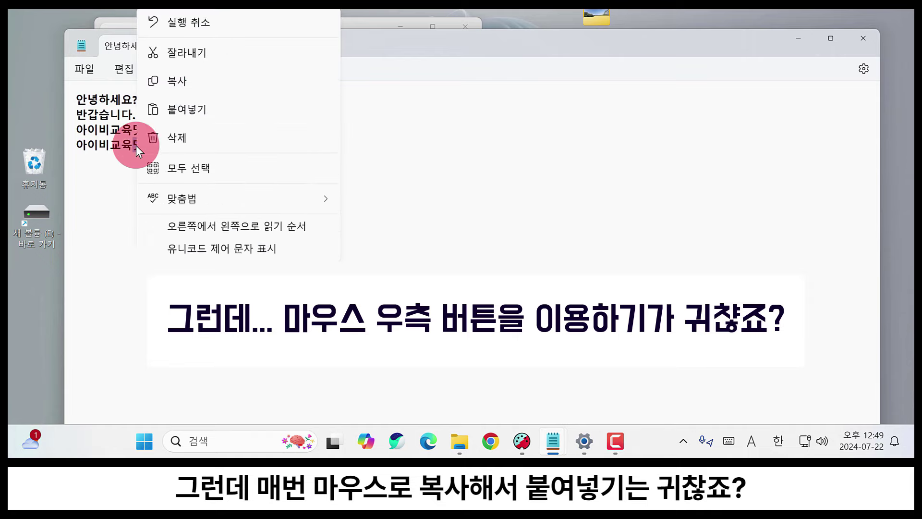
pyautogui.click(433, 151)
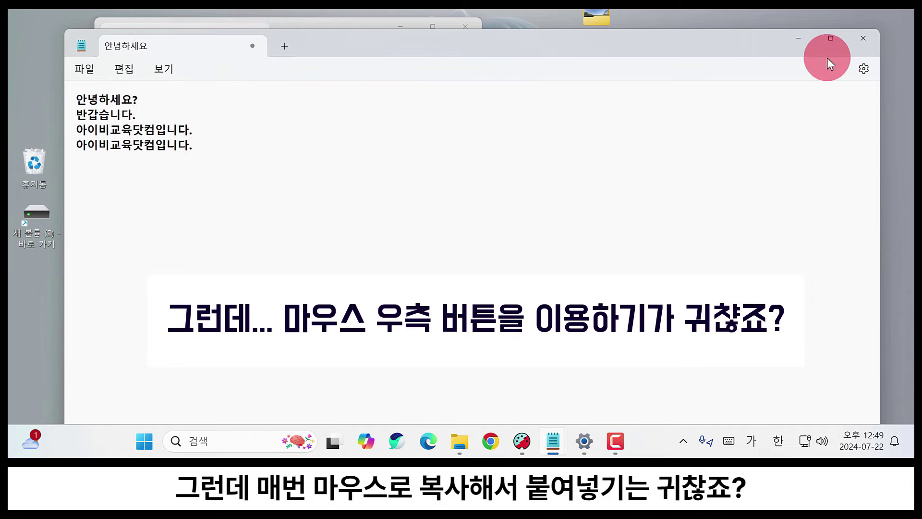
# Minimize Notepad and send the ebook and ib96 files in the 사이트 주소 folder to the recycle bin.
pyautogui.click(798, 38)
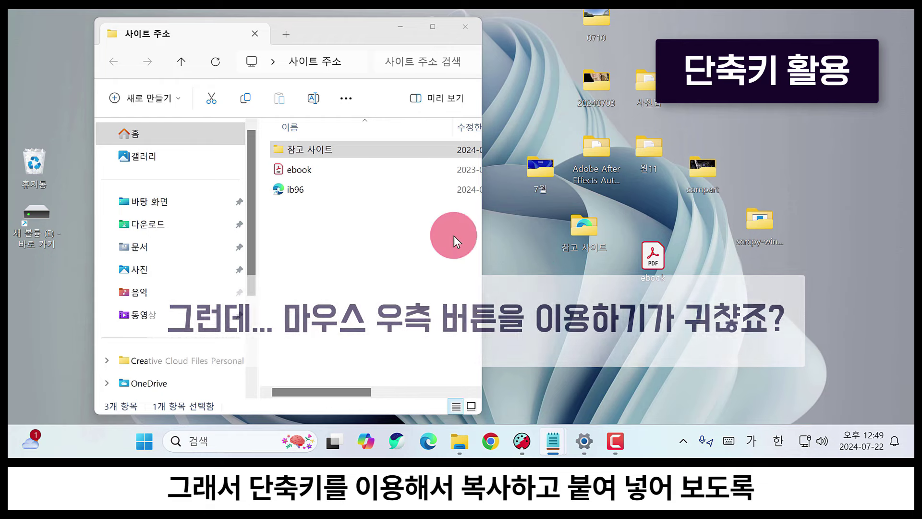
pyautogui.click(366, 218)
pyautogui.click(303, 186)
pyautogui.click(304, 170)
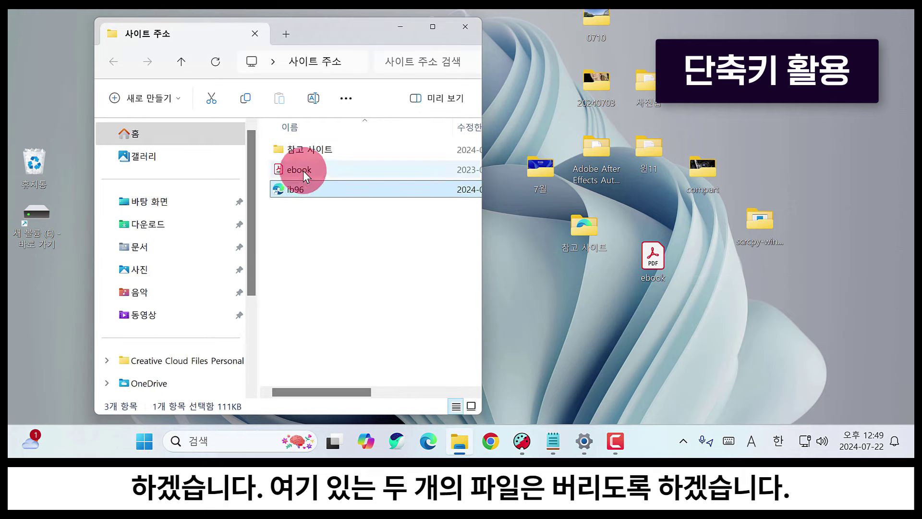
pyautogui.click(304, 186)
pyautogui.click(317, 229)
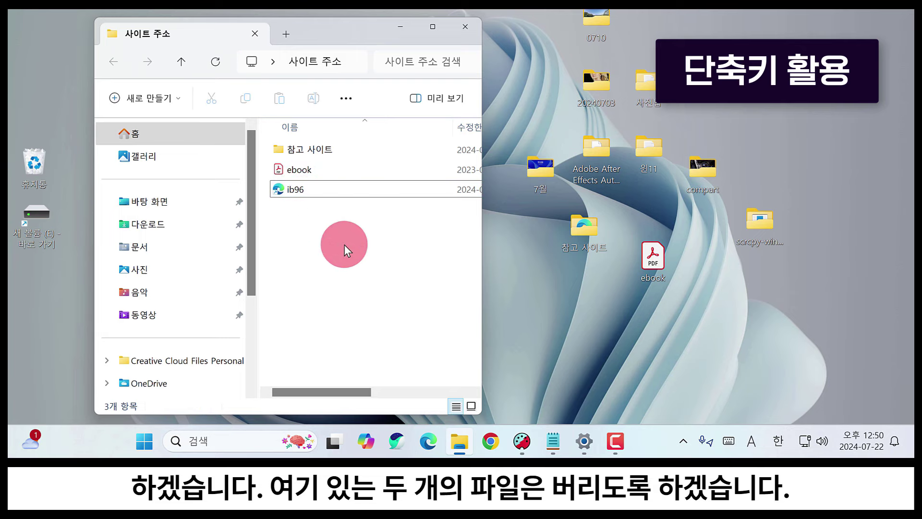
pyautogui.moveTo(393, 231); pyautogui.dragTo(298, 166)
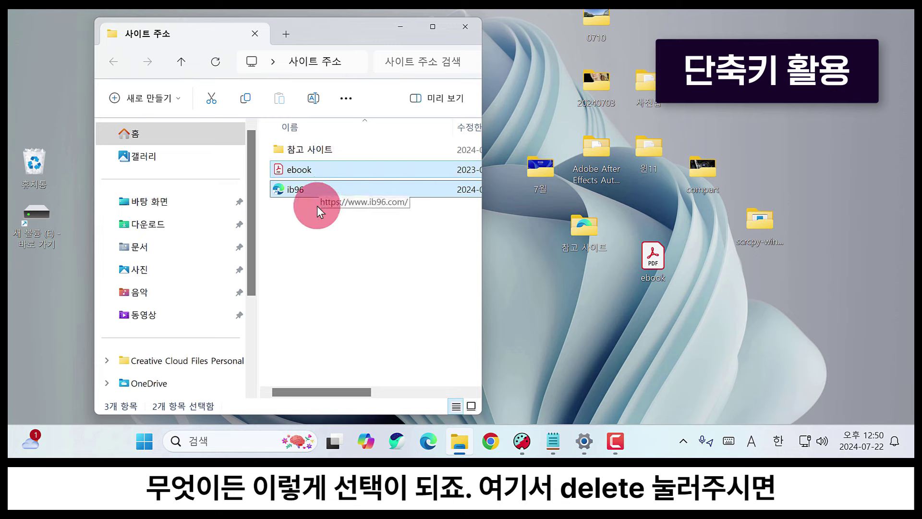
pyautogui.press('Delete')
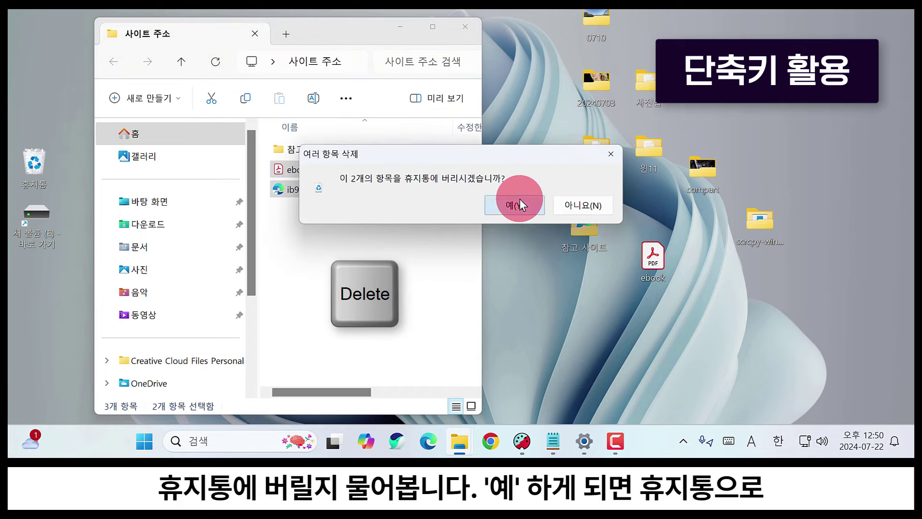
pyautogui.click(519, 199)
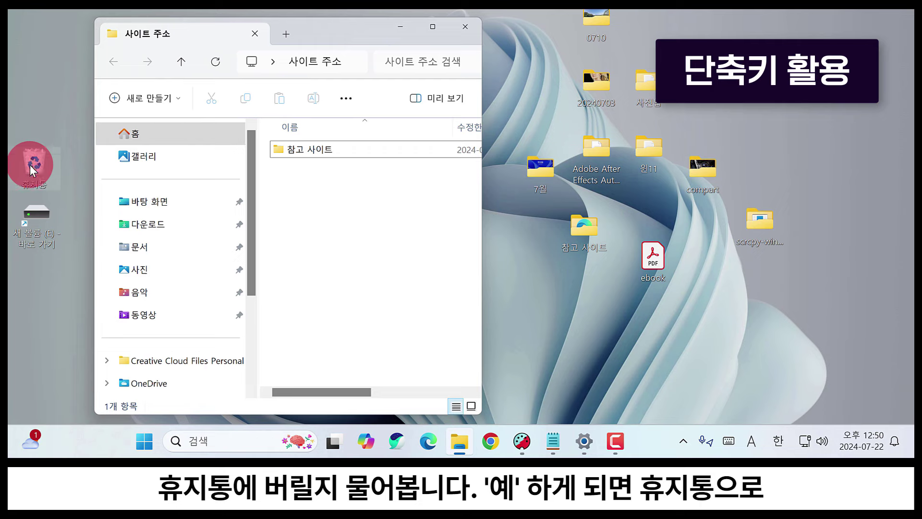
# Copy the desktop ebook file into the 사이트 주소 folder again, leaving the original in place.
pyautogui.click(656, 256)
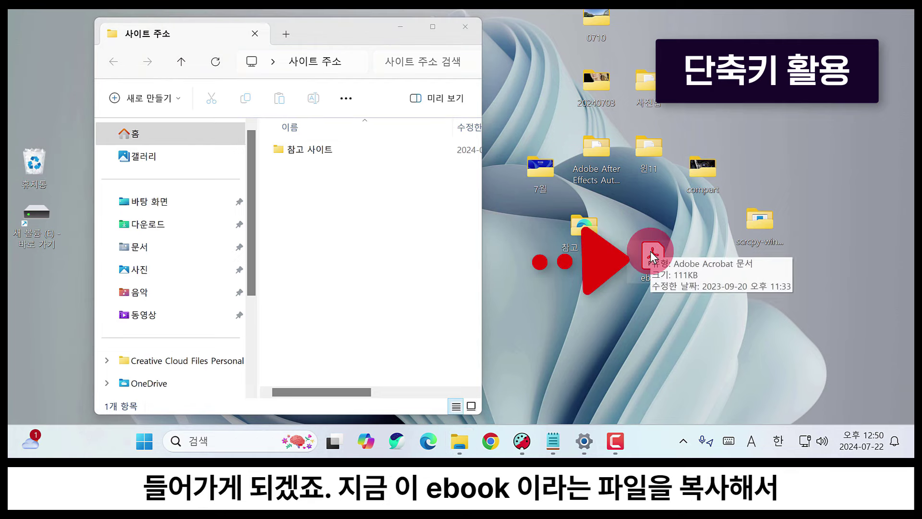
pyautogui.click(365, 214)
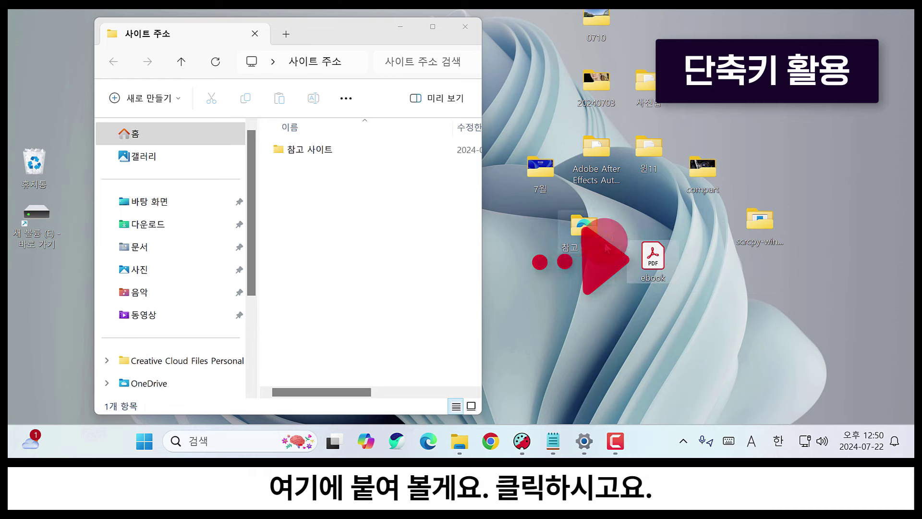
pyautogui.click(652, 258)
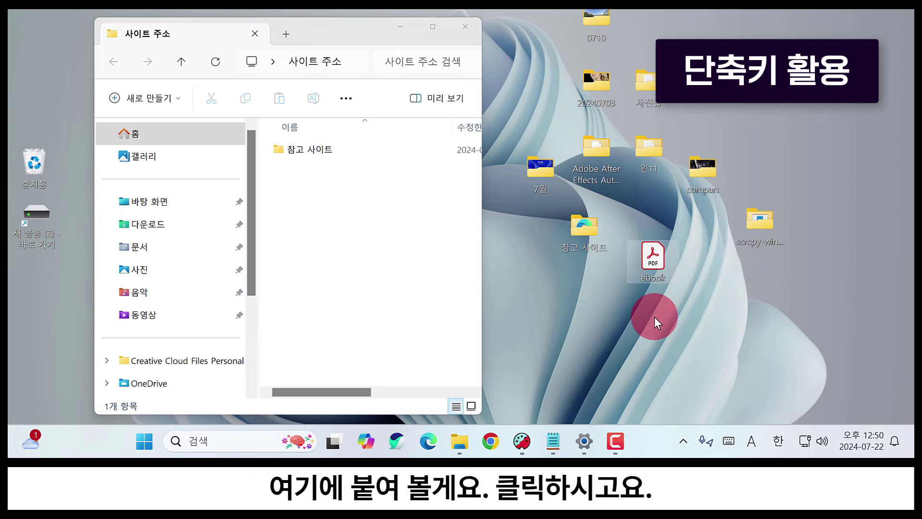
pyautogui.hotkey('ctrl', 'c')
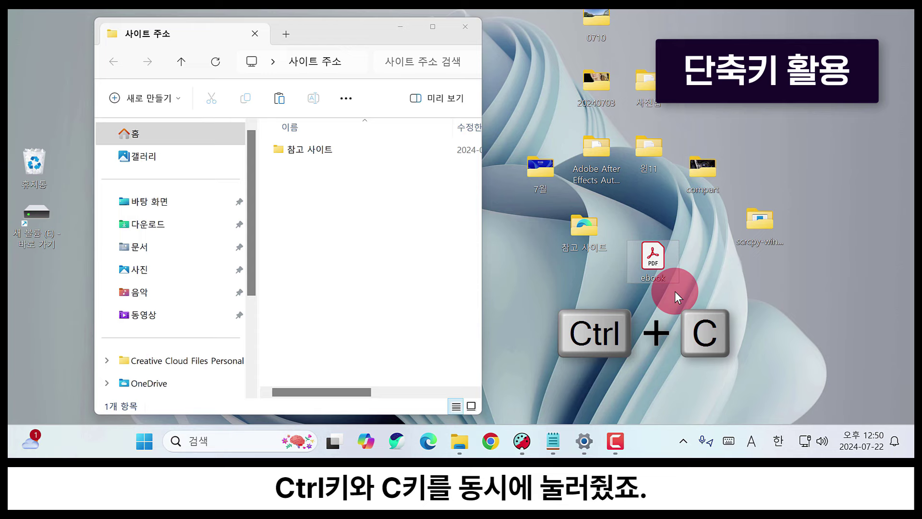
pyautogui.click(333, 192)
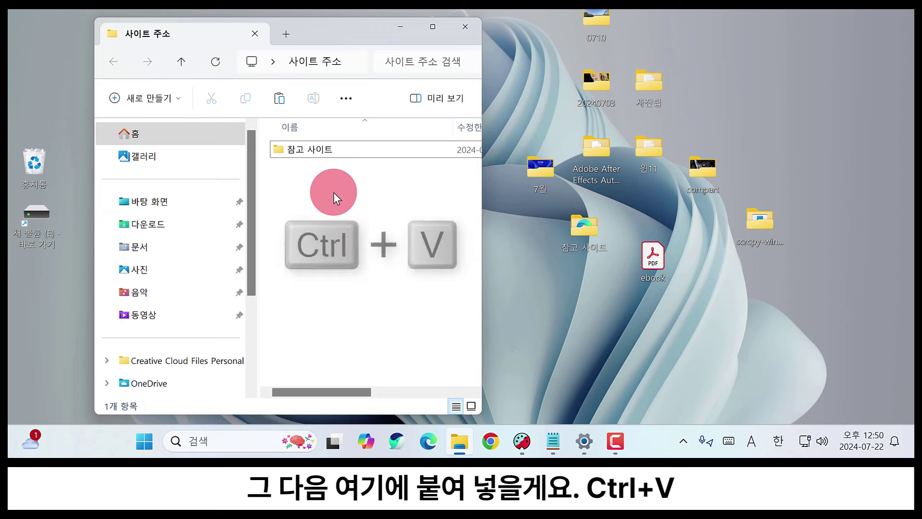
pyautogui.hotkey('ctrl', 'v')
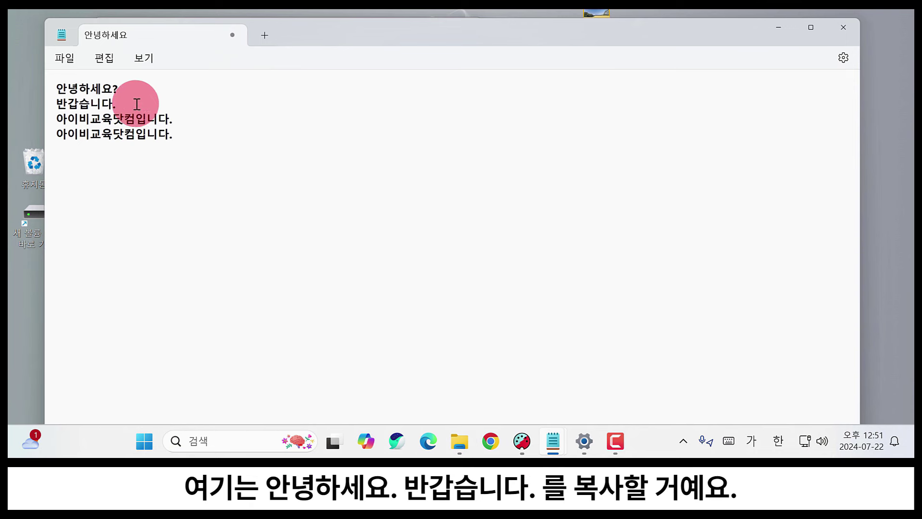
# Copy the first two lines, 안녕하세요? and 반갑습니다., and paste them below the last line, selecting the text again afterward.
pyautogui.moveTo(124, 105); pyautogui.dragTo(38, 87)
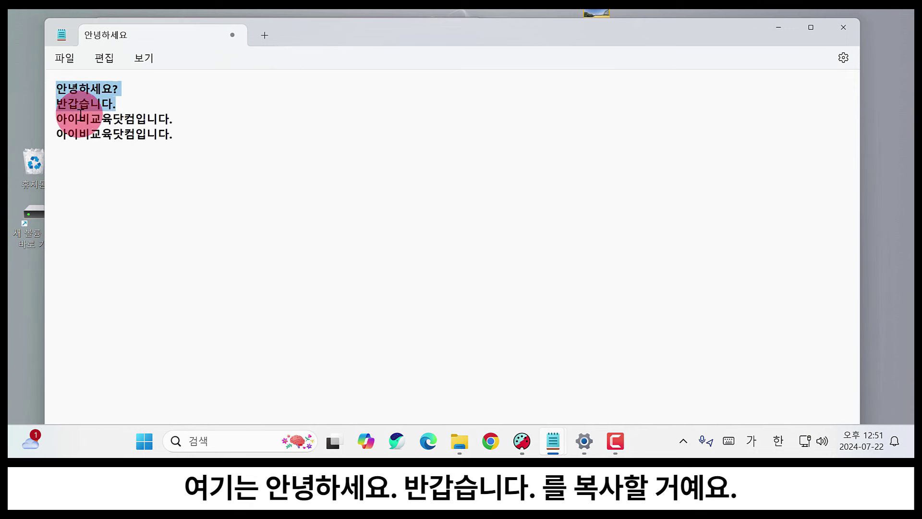
pyautogui.click(127, 110)
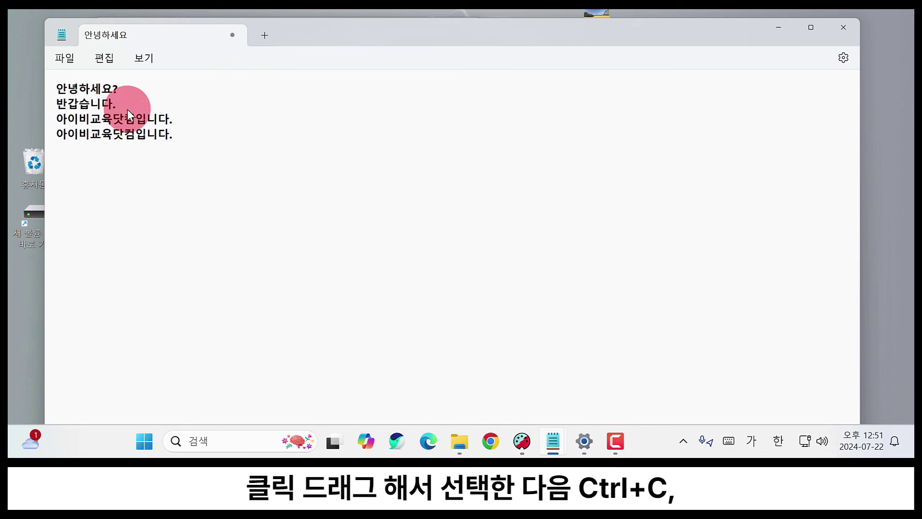
pyautogui.hotkey('ctrl', 'c')
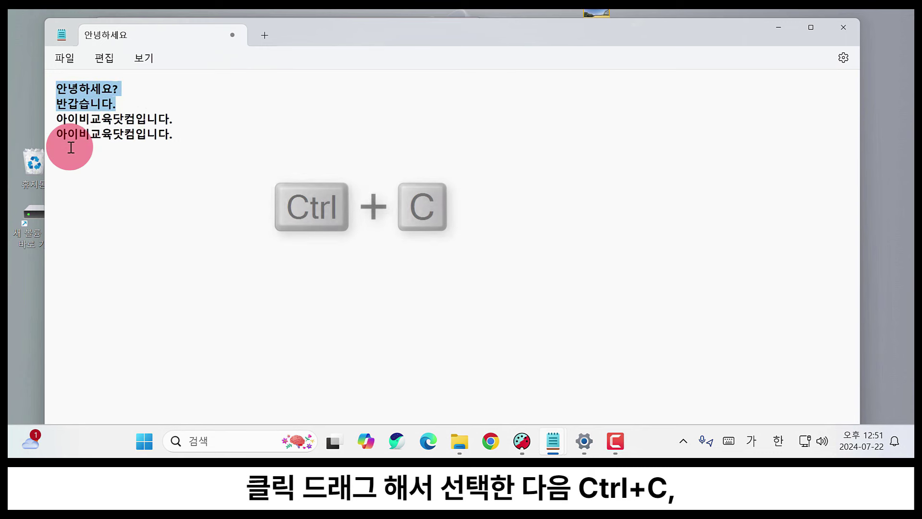
pyautogui.click(190, 151)
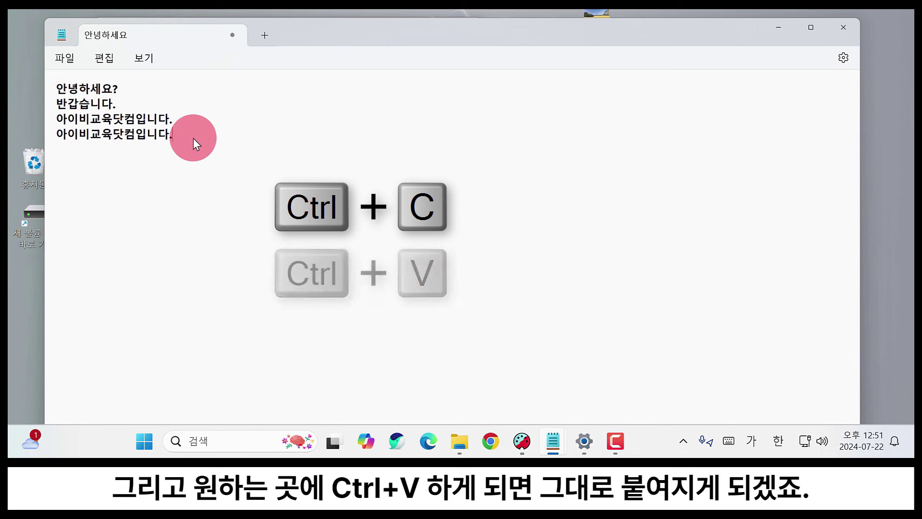
pyautogui.hotkey('ctrl', 'v')
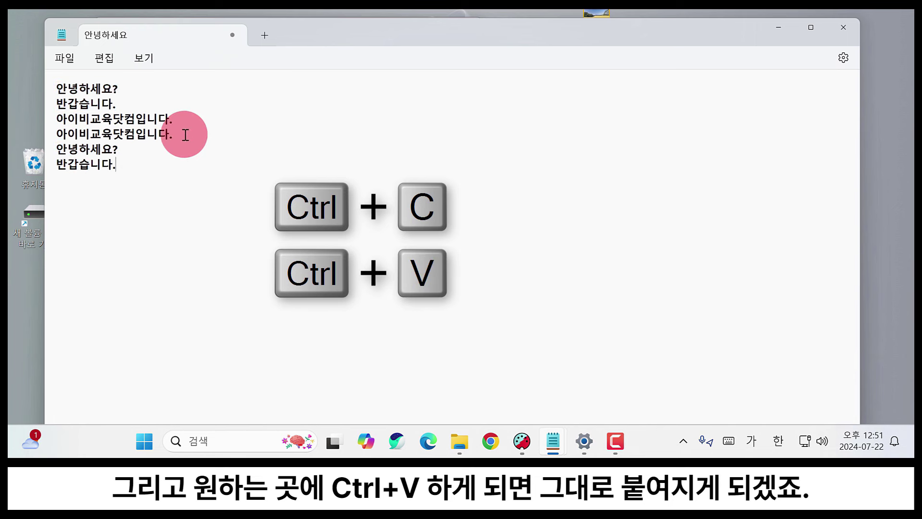
pyautogui.moveTo(143, 173); pyautogui.dragTo(12, 88)
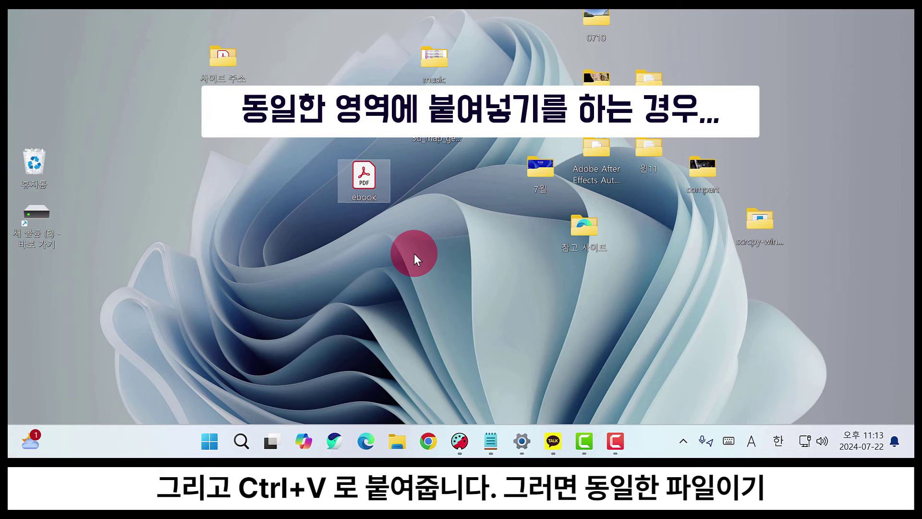
# Paste a duplicate of the ebook file onto the desktop, in the same location as the original.
pyautogui.hotkey('ctrl', 'v')
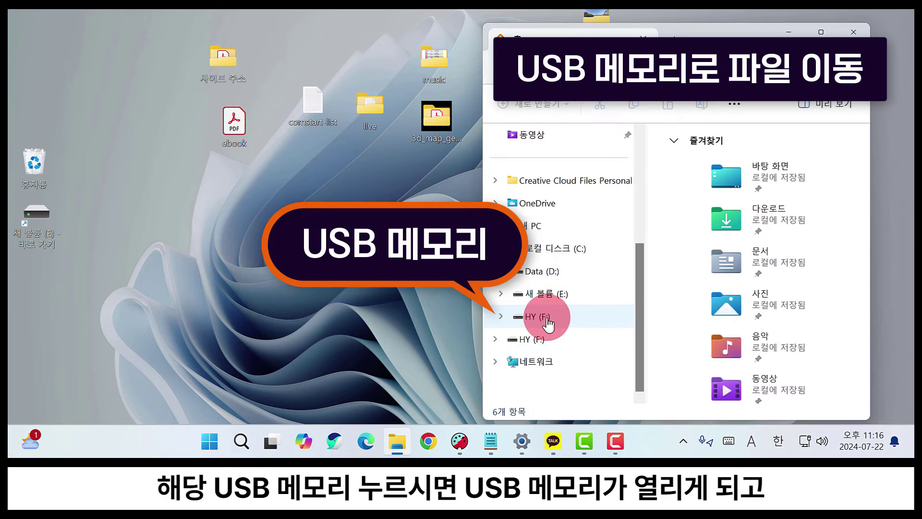
# Open the USB drive HY (F:) and move the desktop folder 사이트 주소 into it by cutting and pasting.
pyautogui.click(547, 318)
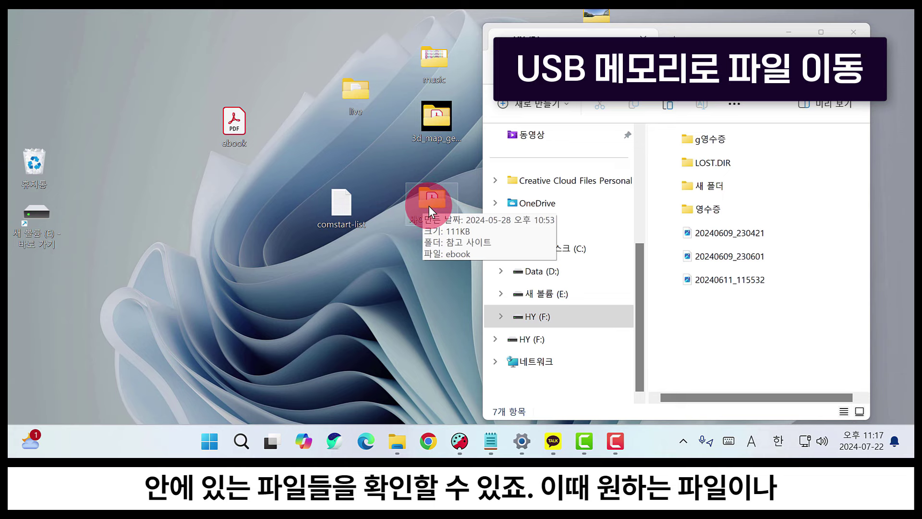
pyautogui.click(720, 329)
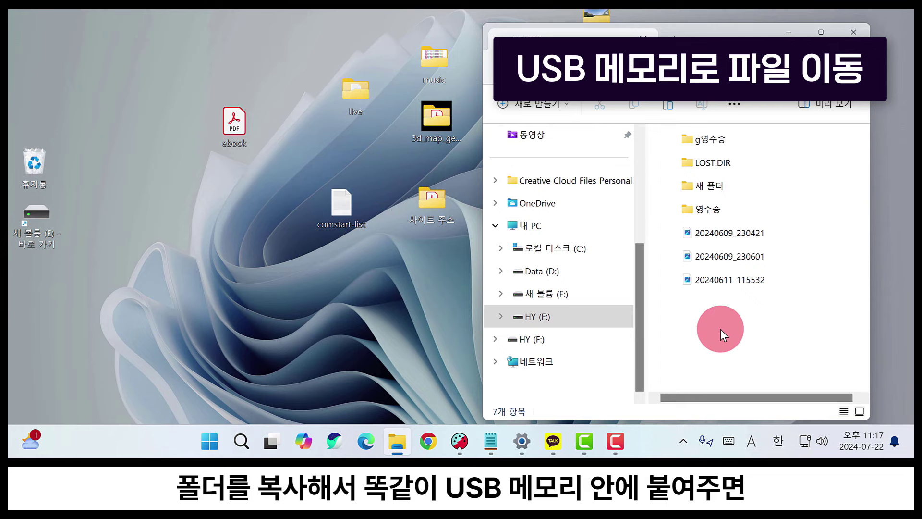
pyautogui.click(441, 208)
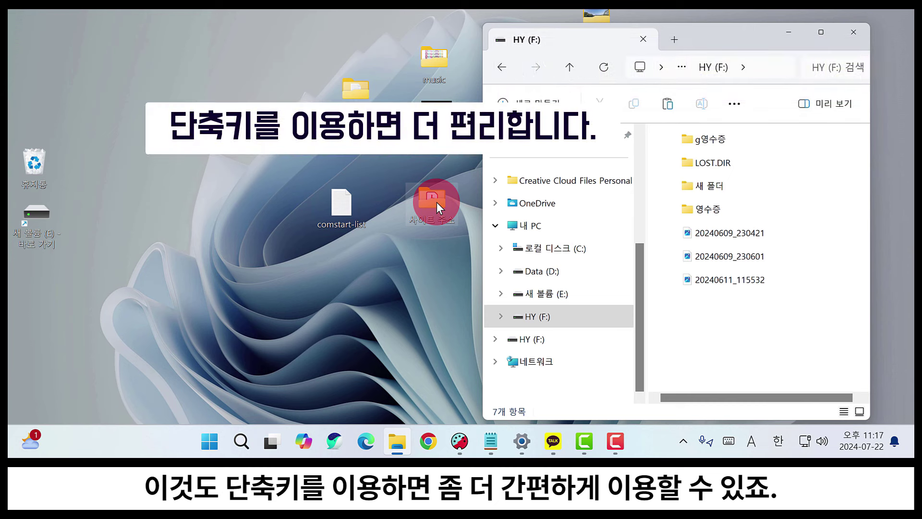
pyautogui.moveTo(437, 202); pyautogui.dragTo(445, 231)
pyautogui.hotkey('ctrl', 'x')
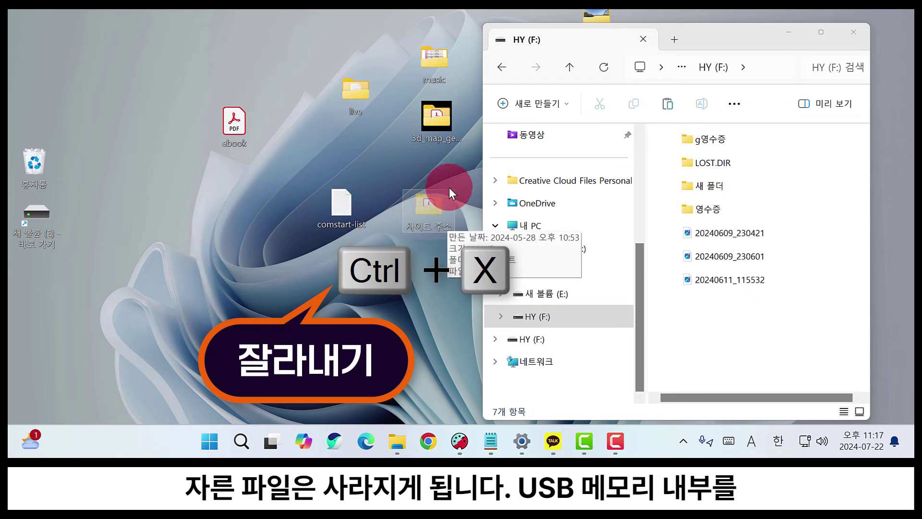
pyautogui.click(686, 308)
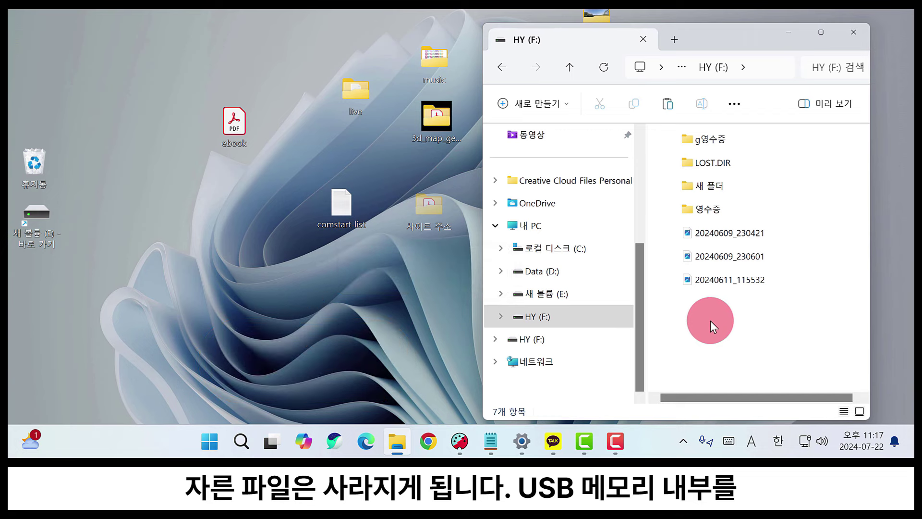
pyautogui.hotkey('ctrl', 'v')
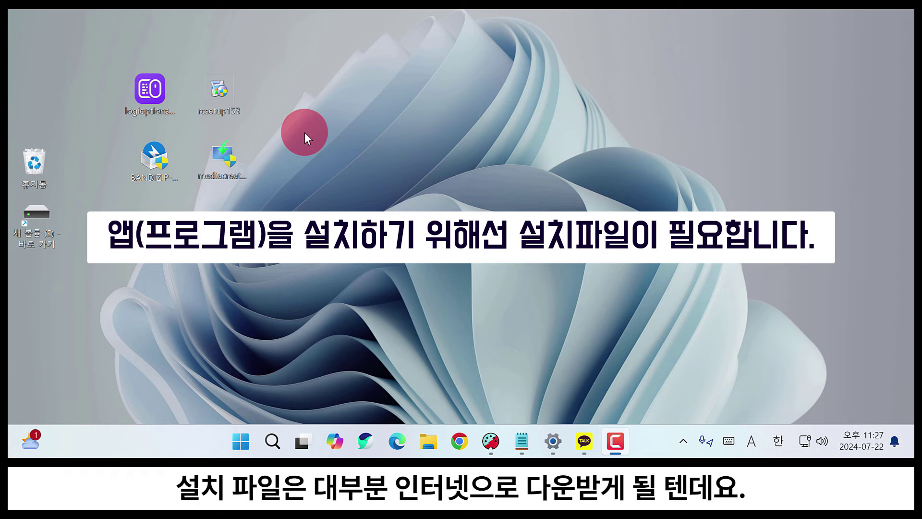
# Examine the desktop installer files, checking the description in the properties of mediacreationtool and BANDIZIP-SETUP-STD-X64.
pyautogui.click(161, 113)
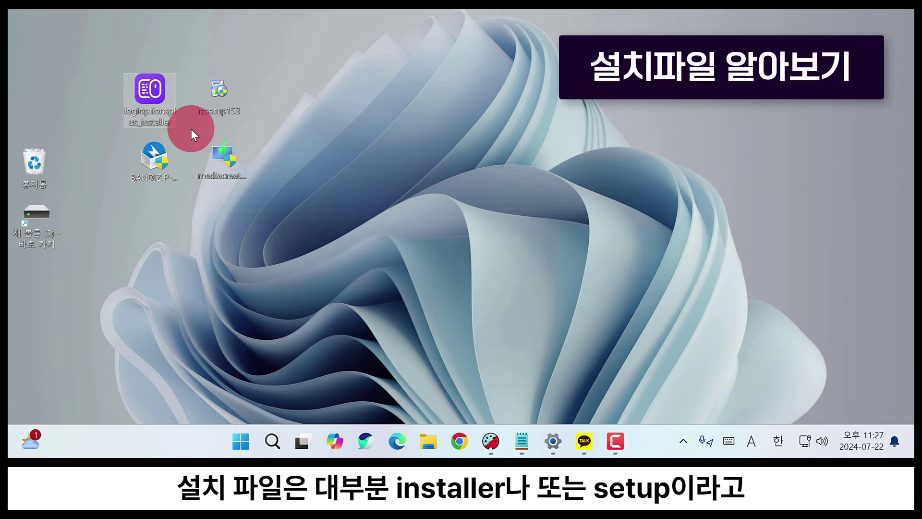
pyautogui.moveTo(168, 130)
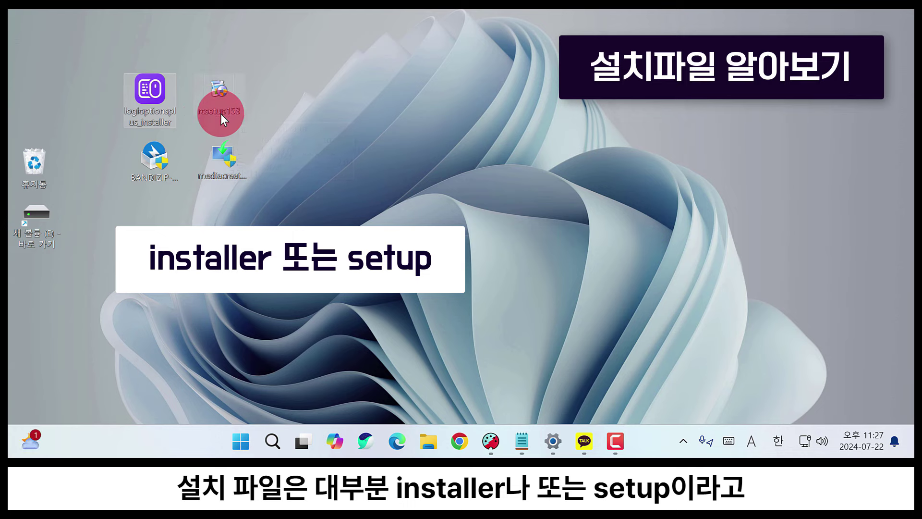
pyautogui.moveTo(221, 113)
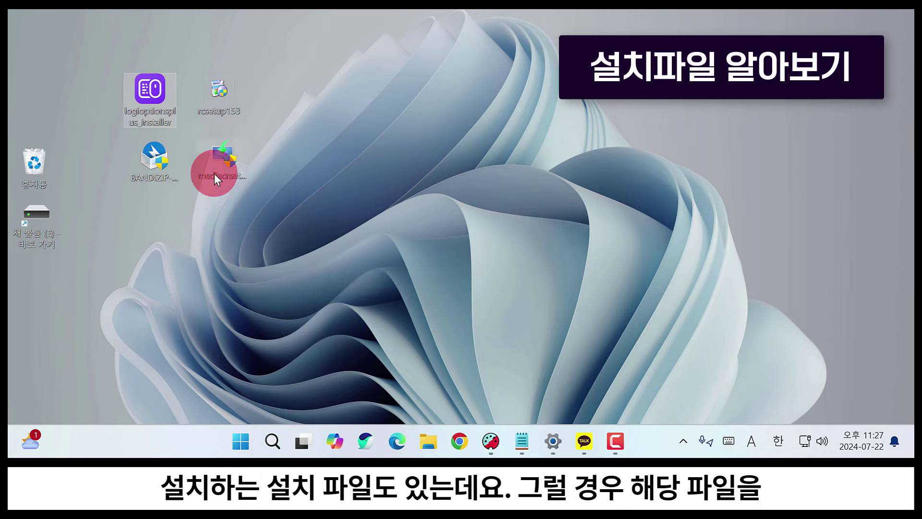
pyautogui.rightClick(221, 157)
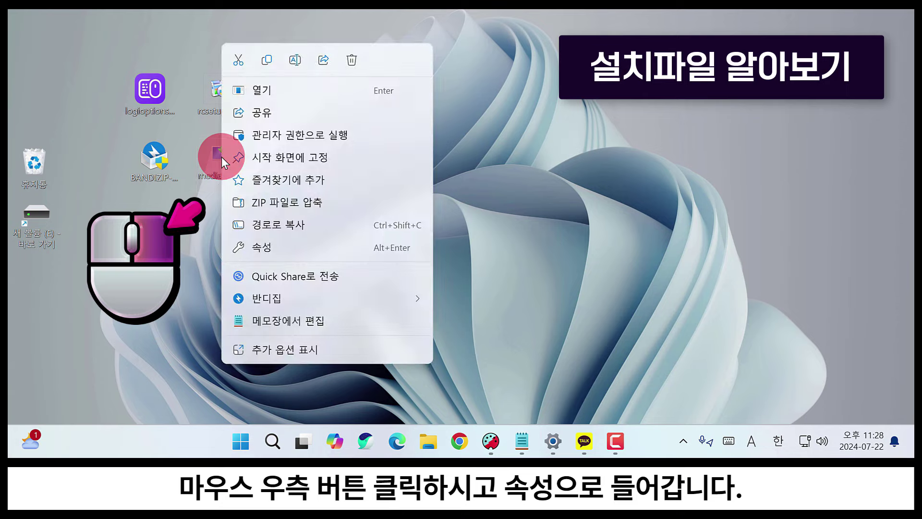
pyautogui.click(267, 247)
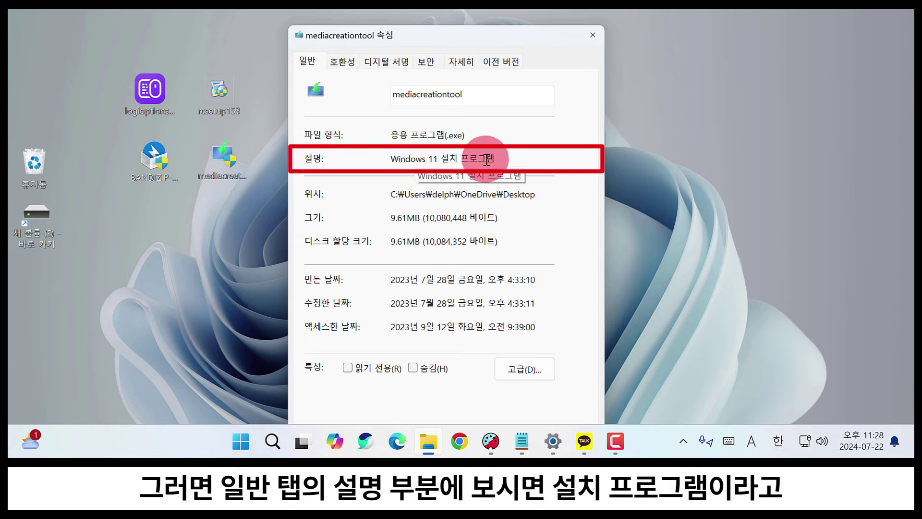
pyautogui.click(593, 34)
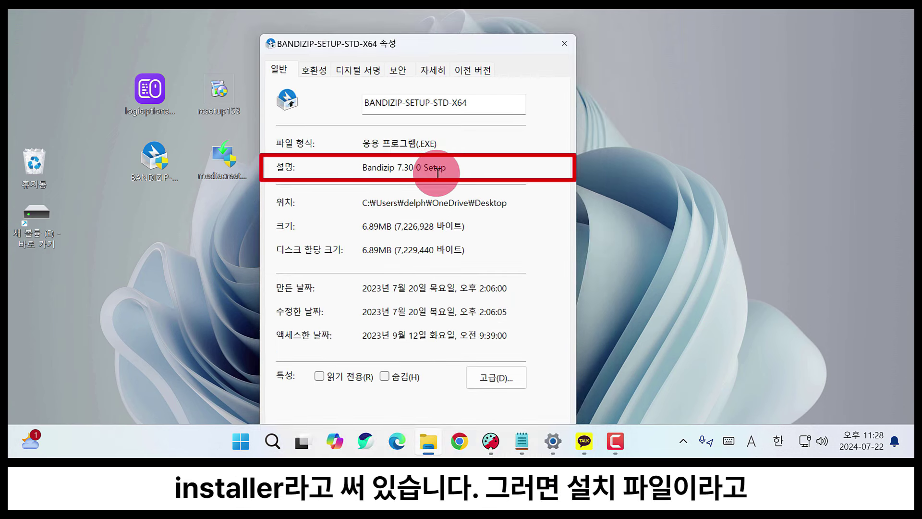
pyautogui.click(569, 45)
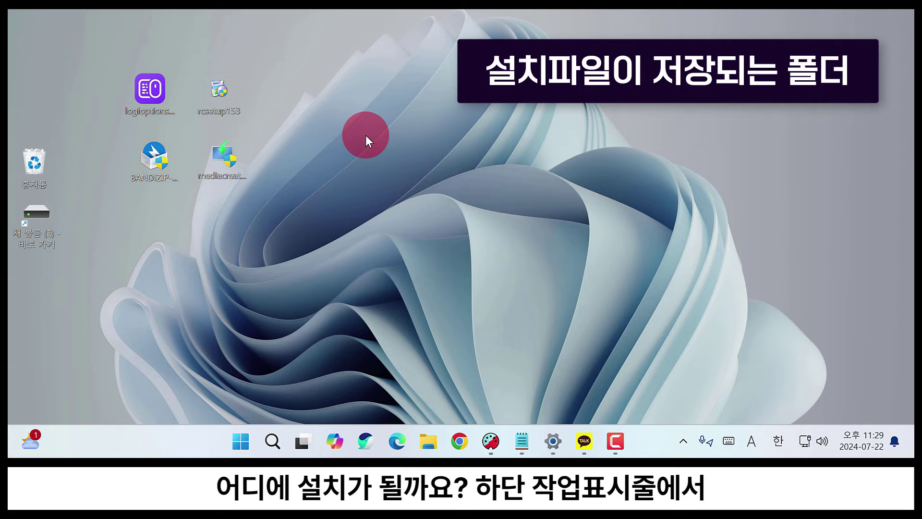
# Open File Explorer and look through the installed app folders in Program Files on local disk C:.
pyautogui.click(428, 439)
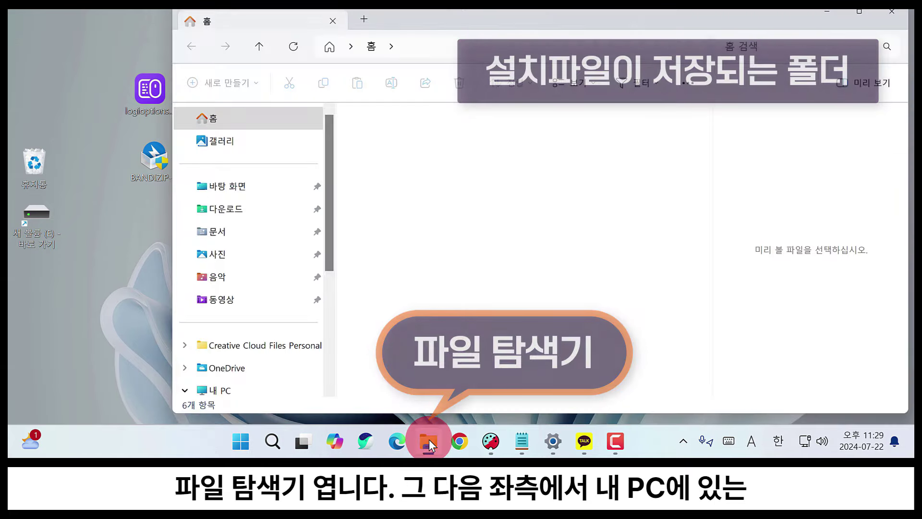
pyautogui.scroll(-4, 224, 212)
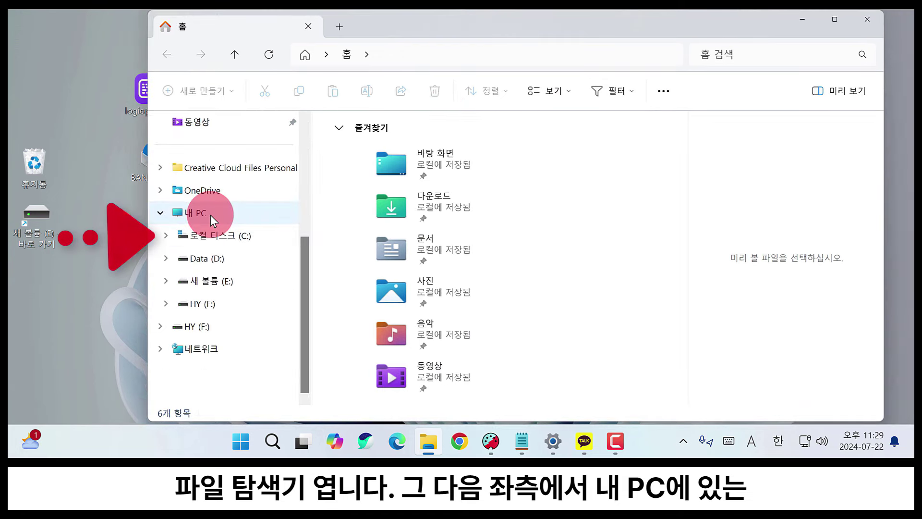
pyautogui.click(239, 245)
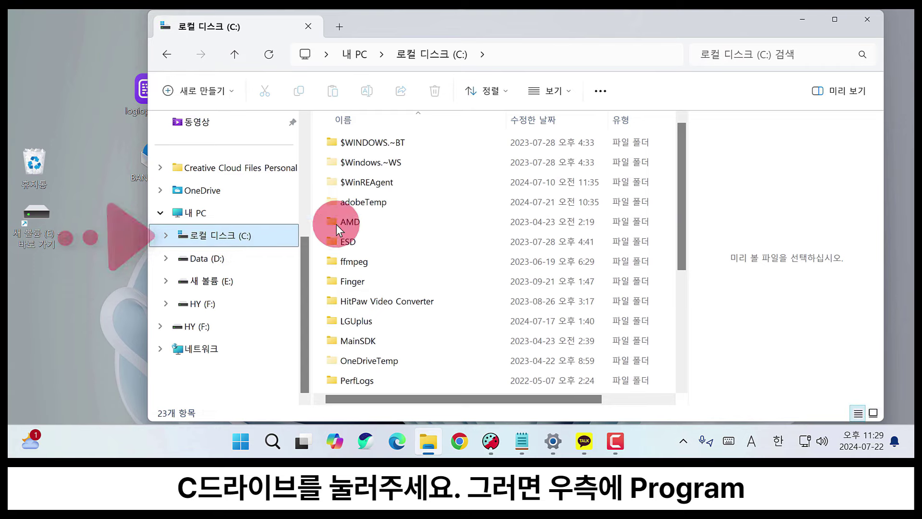
pyautogui.scroll(-3, 379, 241)
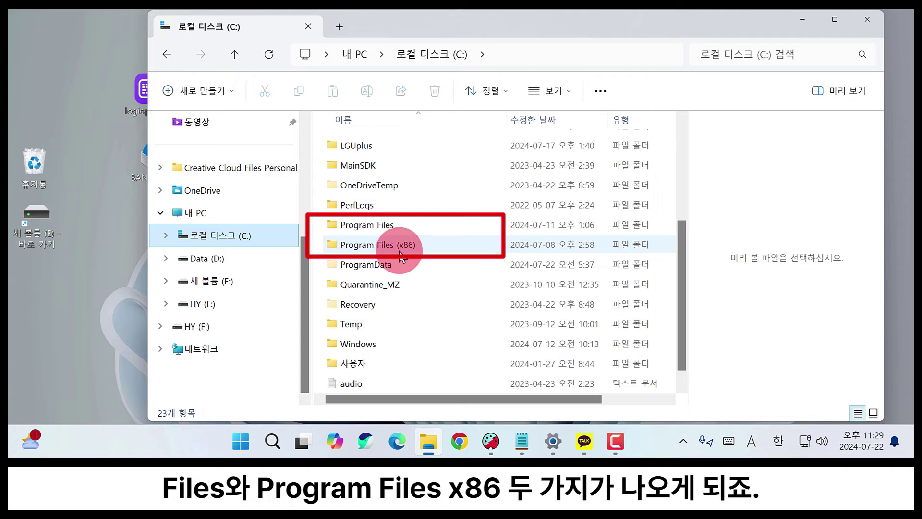
pyautogui.doubleClick(395, 226)
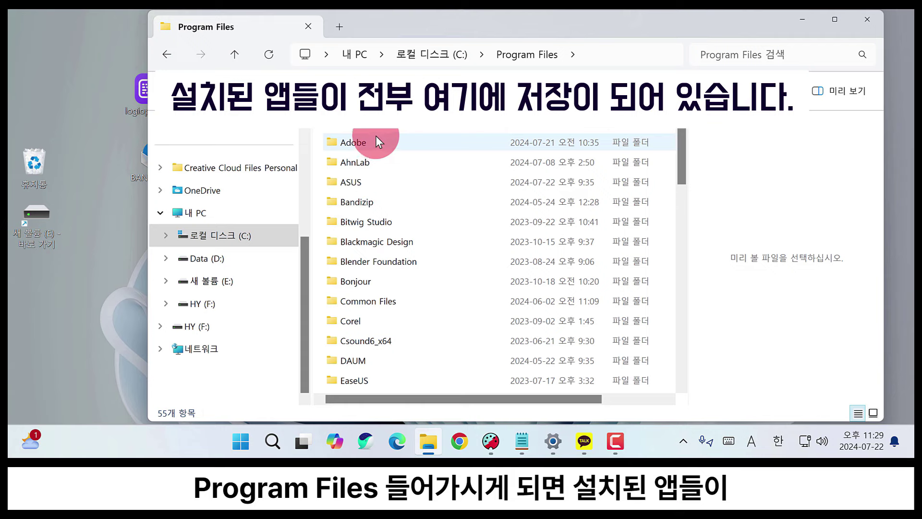
pyautogui.scroll(-3, 390, 268)
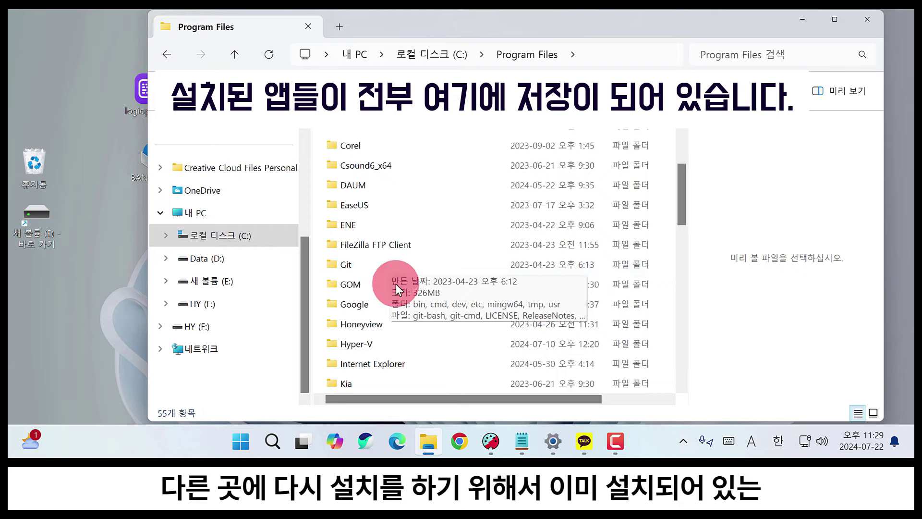
pyautogui.click(346, 284)
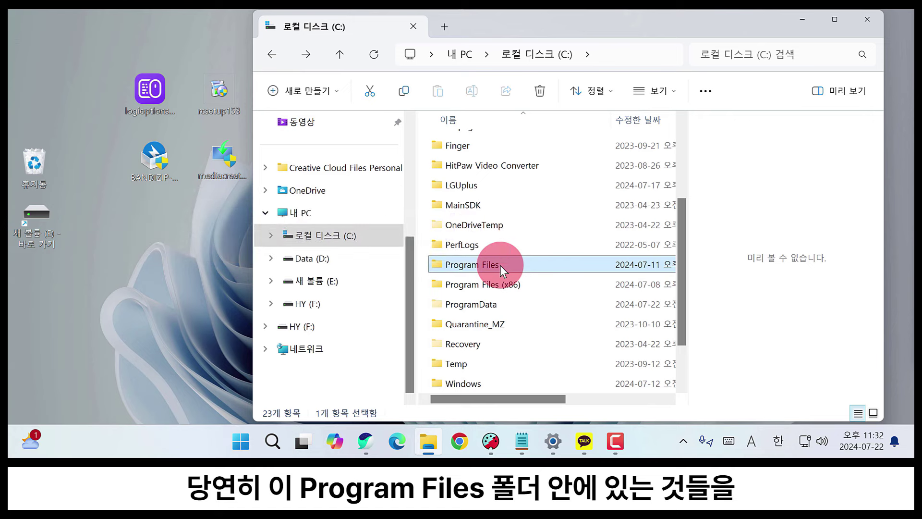
pyautogui.doubleClick(500, 265)
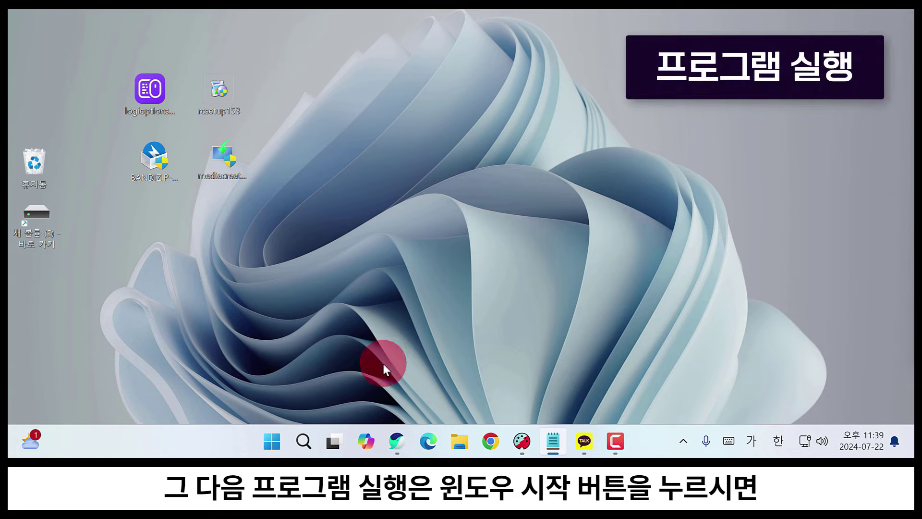
# Browse the list of all installed apps and create a desktop shortcut for Adobe Photoshop 2024 from it.
pyautogui.click(277, 447)
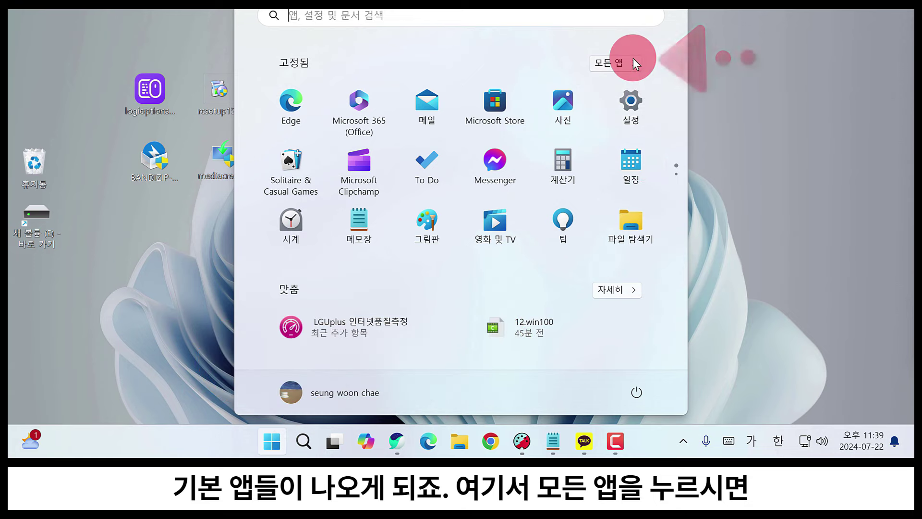
pyautogui.click(632, 62)
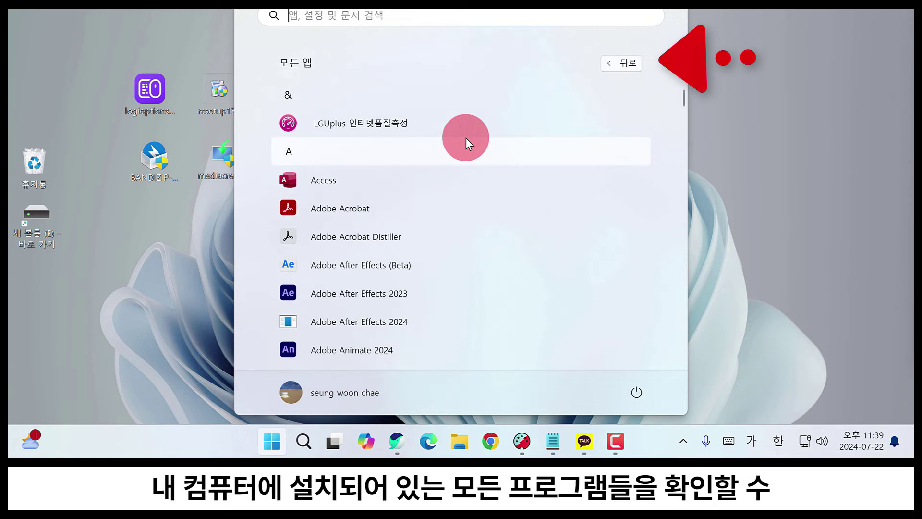
pyautogui.scroll(-3, 428, 253)
pyautogui.scroll(-5, 428, 254)
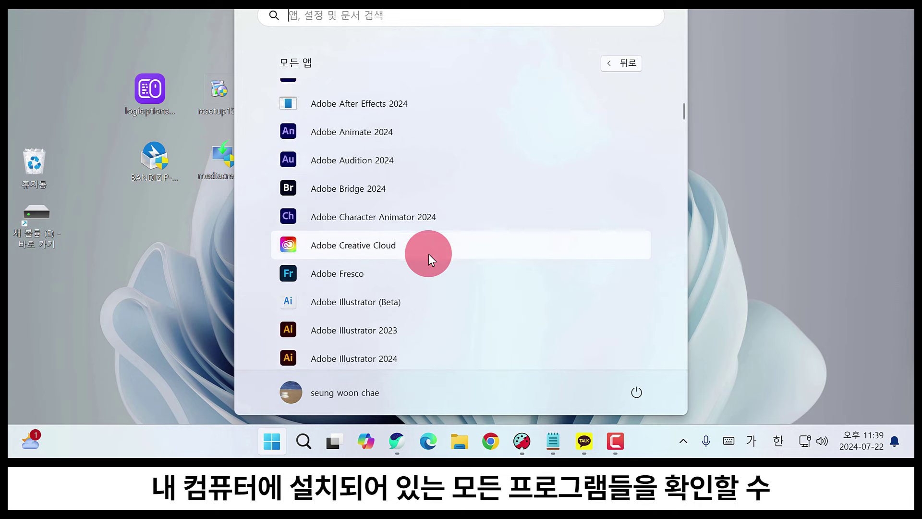
pyautogui.scroll(-9, 428, 255)
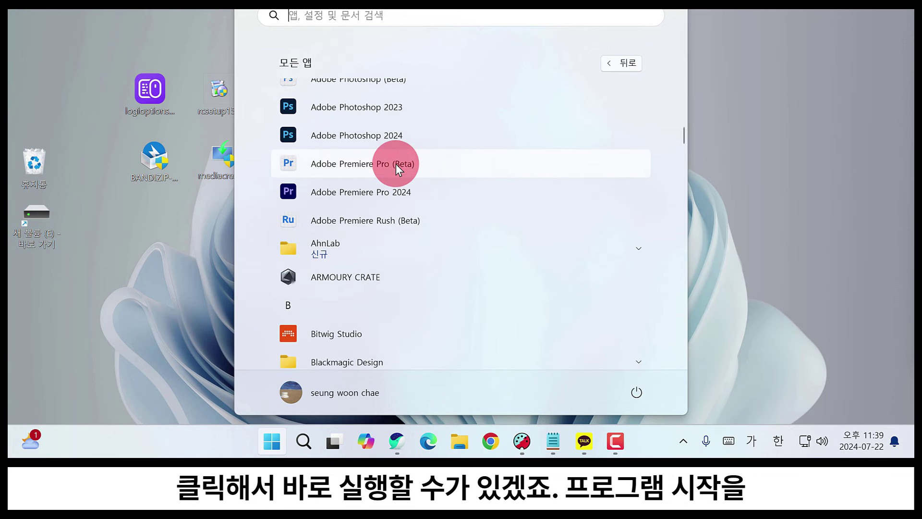
pyautogui.scroll(15, 427, 297)
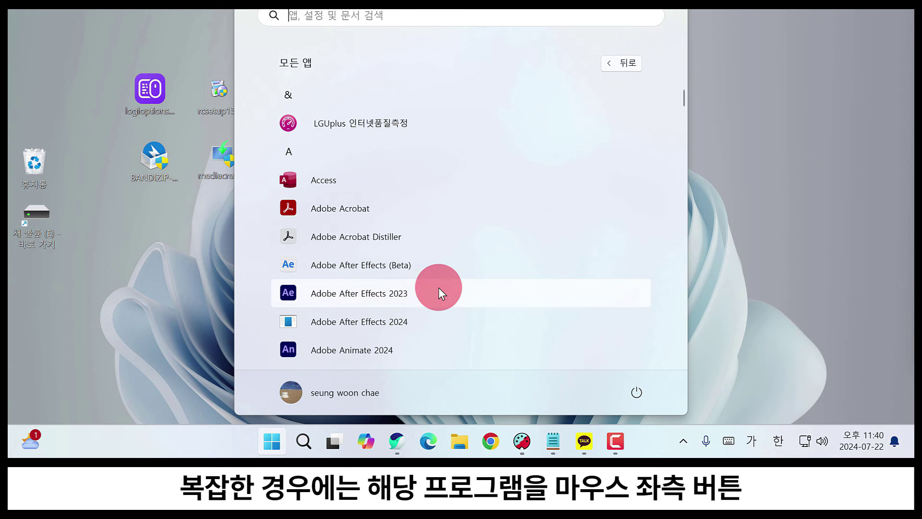
pyautogui.scroll(-5, 439, 287)
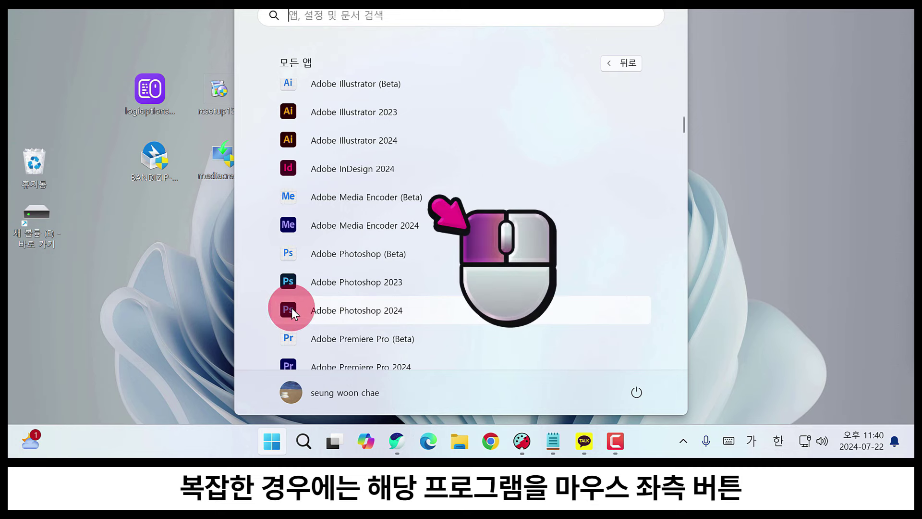
pyautogui.moveTo(292, 307); pyautogui.dragTo(263, 306)
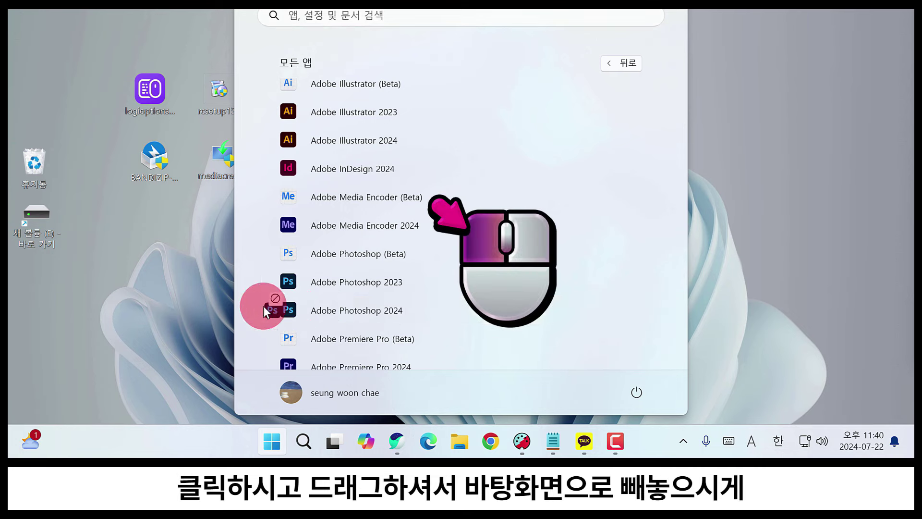
pyautogui.moveTo(102, 257); pyautogui.dragTo(103, 257)
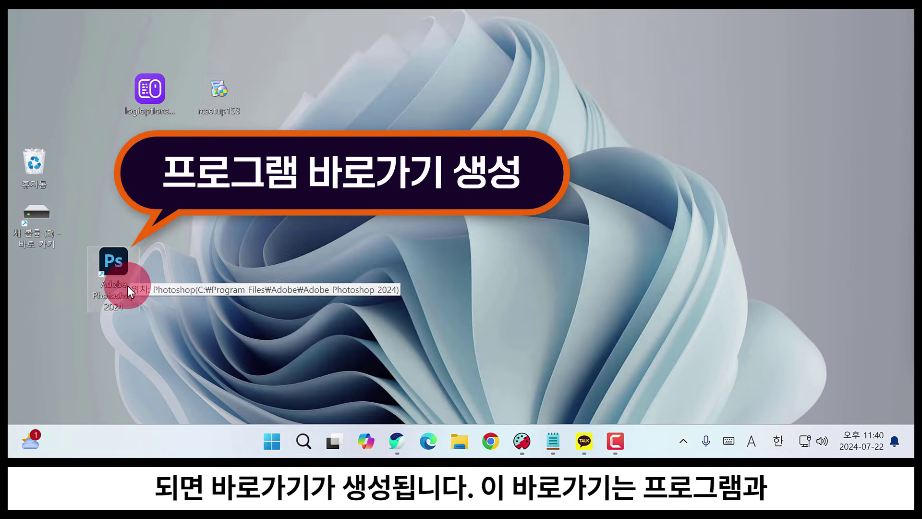
# Reposition the Adobe Photoshop 2024 shortcut on the desktop and delete it by moving it into the Recycle Bin.
pyautogui.moveTo(138, 271)
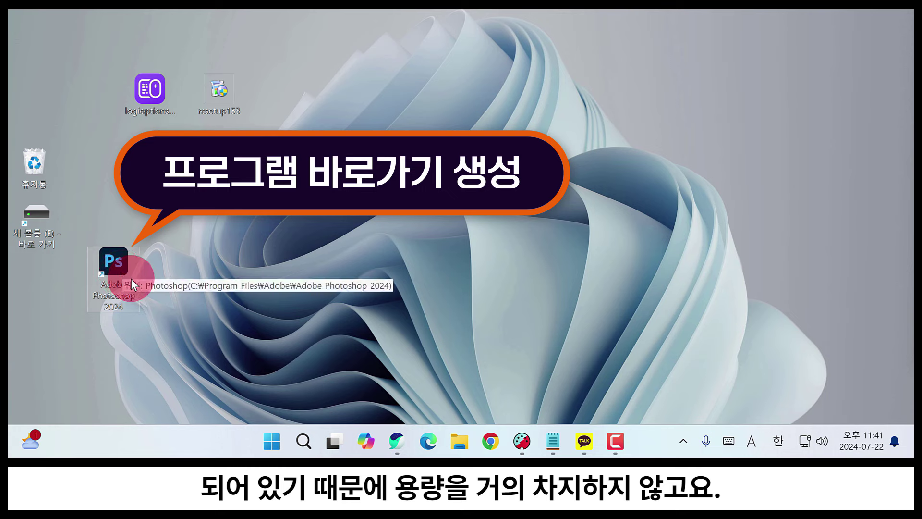
pyautogui.moveTo(131, 281); pyautogui.dragTo(152, 245)
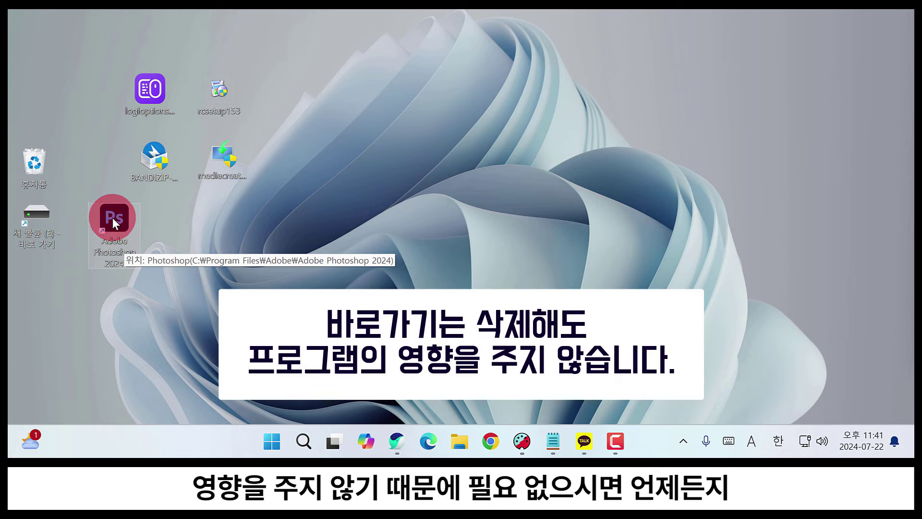
pyautogui.moveTo(116, 221); pyautogui.dragTo(67, 185)
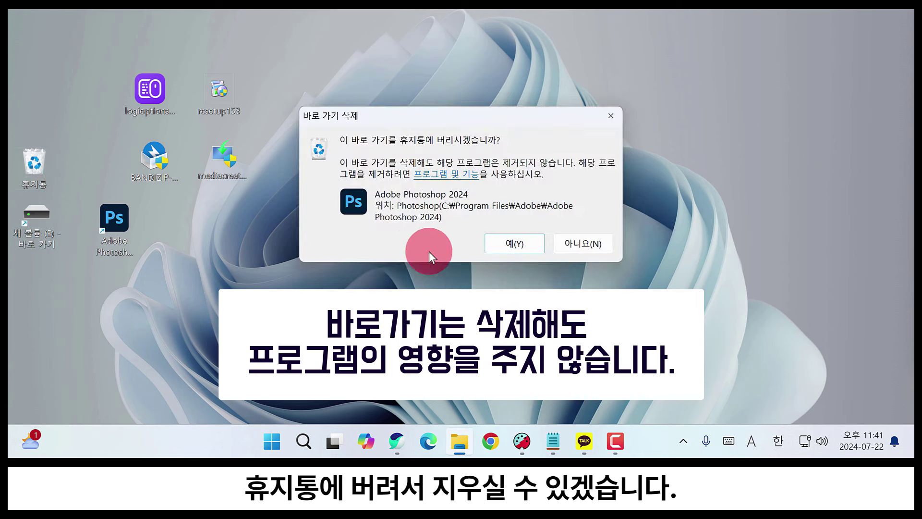
pyautogui.click(528, 242)
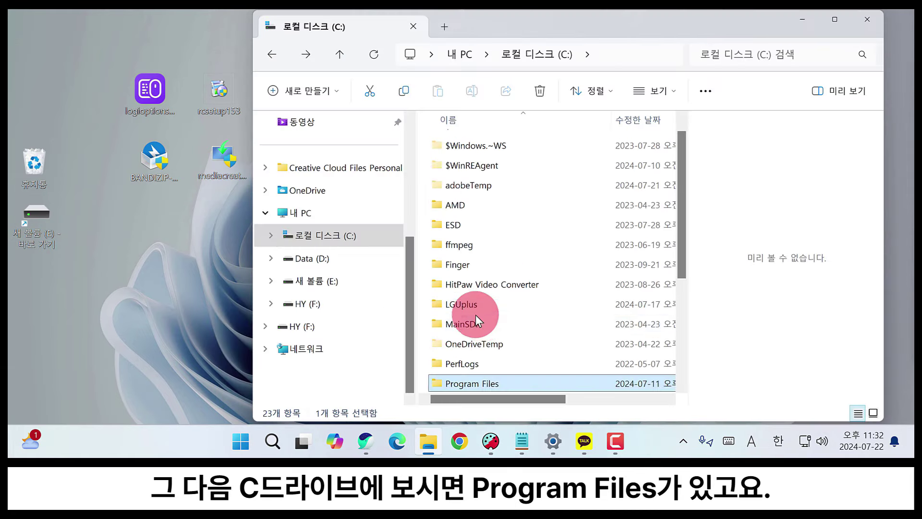
# Locate the Program Files and Program Files (x86) folders on local disk C: and close the File Explorer window.
pyautogui.scroll(-3, 475, 315)
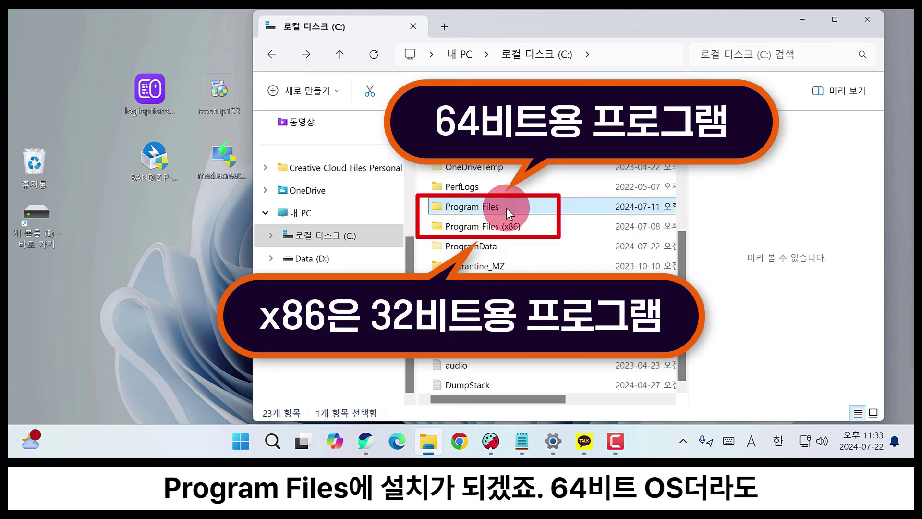
pyautogui.moveTo(506, 209)
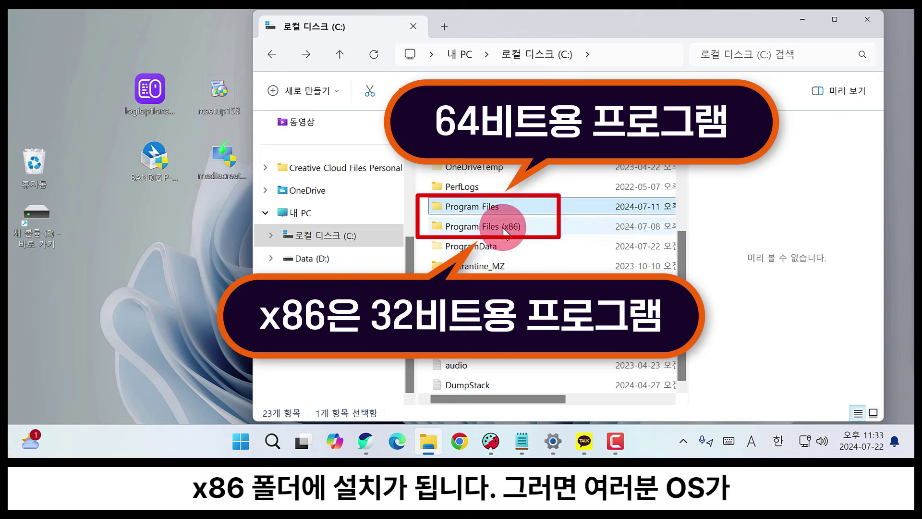
pyautogui.moveTo(510, 230)
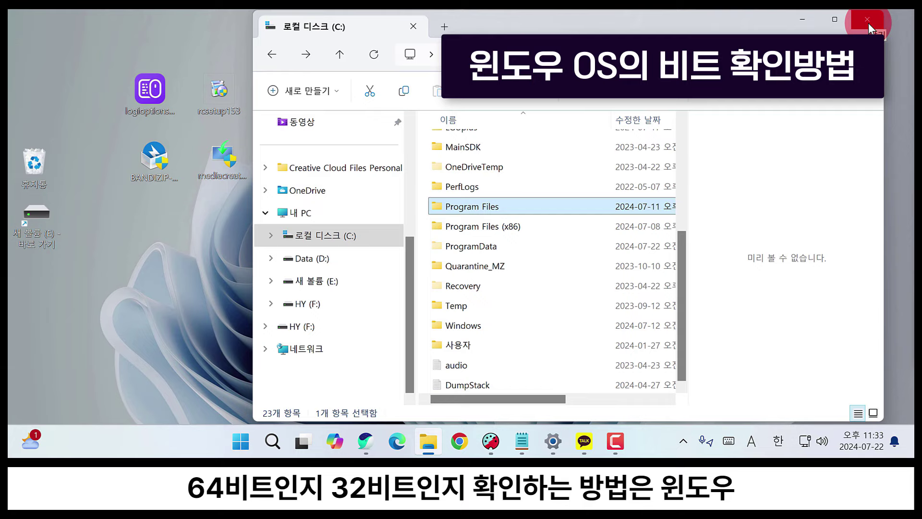
pyautogui.click(869, 23)
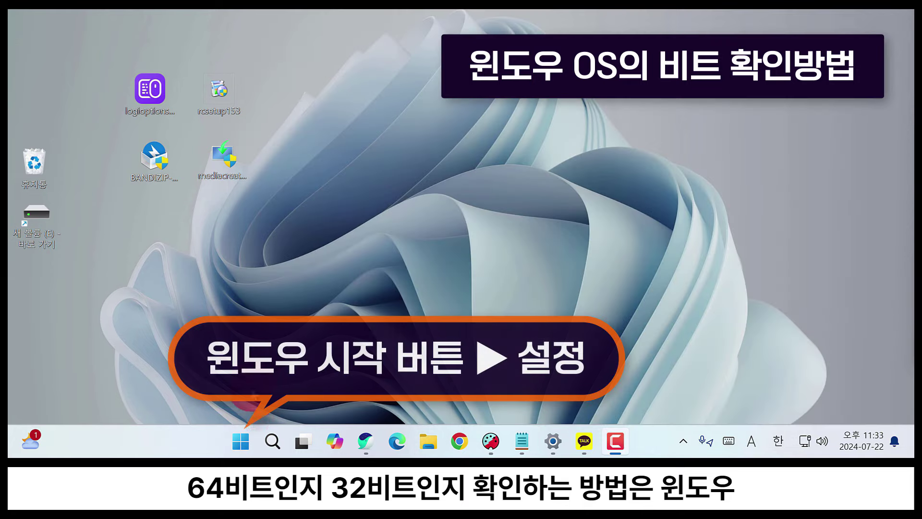
# Open the 정보 page under 시스템 in Windows settings and check the 시스템 종류 entry for the operating system's bit version.
pyautogui.click(240, 449)
pyautogui.click(632, 102)
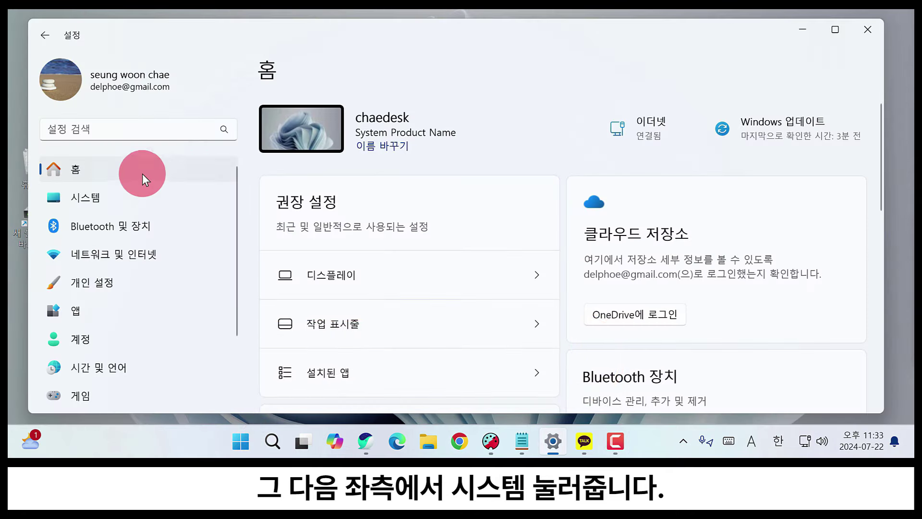
pyautogui.click(82, 201)
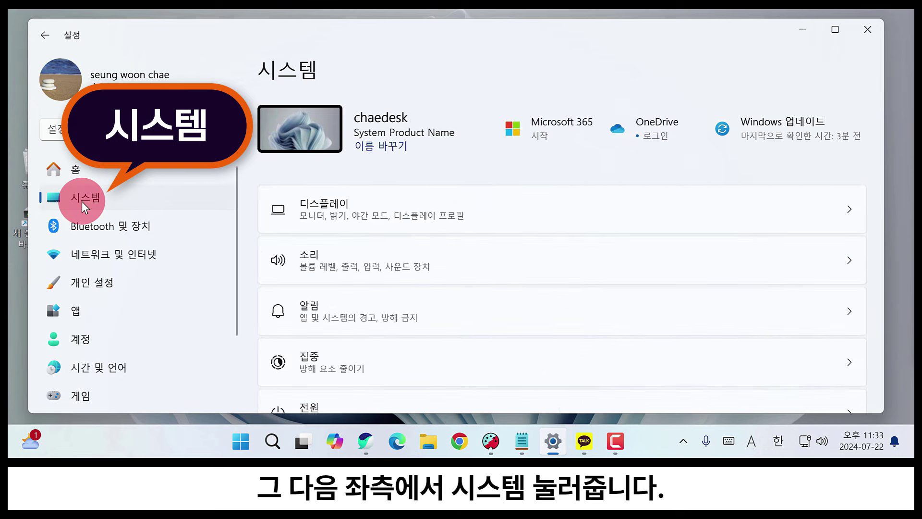
pyautogui.scroll(-15, 509, 262)
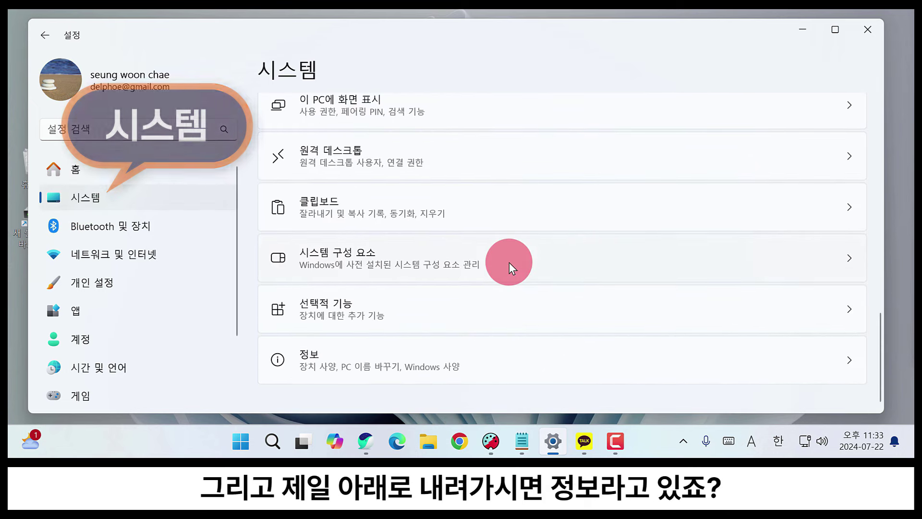
pyautogui.click(374, 369)
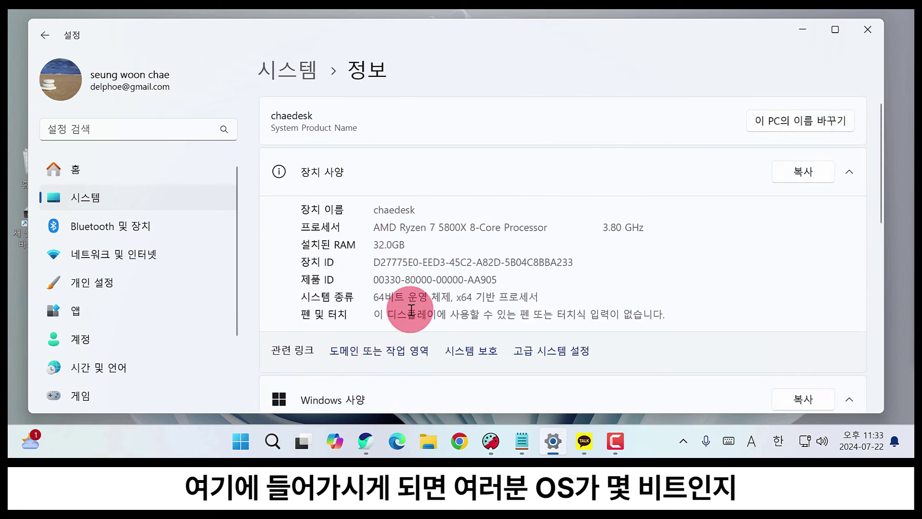
pyautogui.moveTo(375, 295); pyautogui.dragTo(515, 298)
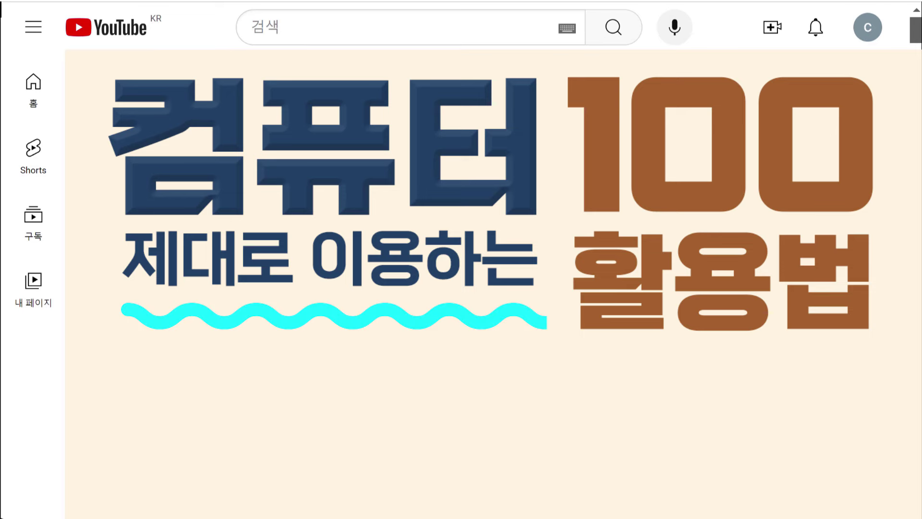
# Switch to YouTube and look through the lesson list of the course 컴퓨터 제대로 배우는 100가지 활용법.
pyautogui.scroll(-8, 591, 231)
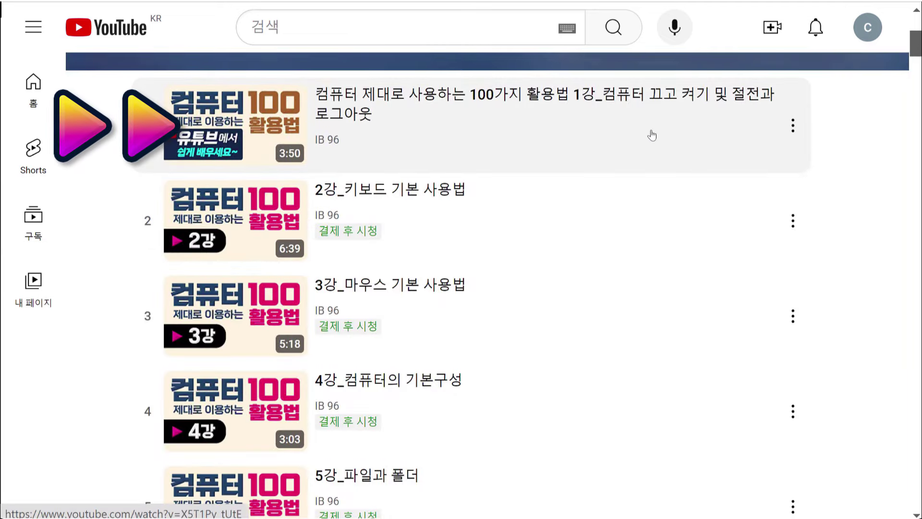
pyautogui.press('End')
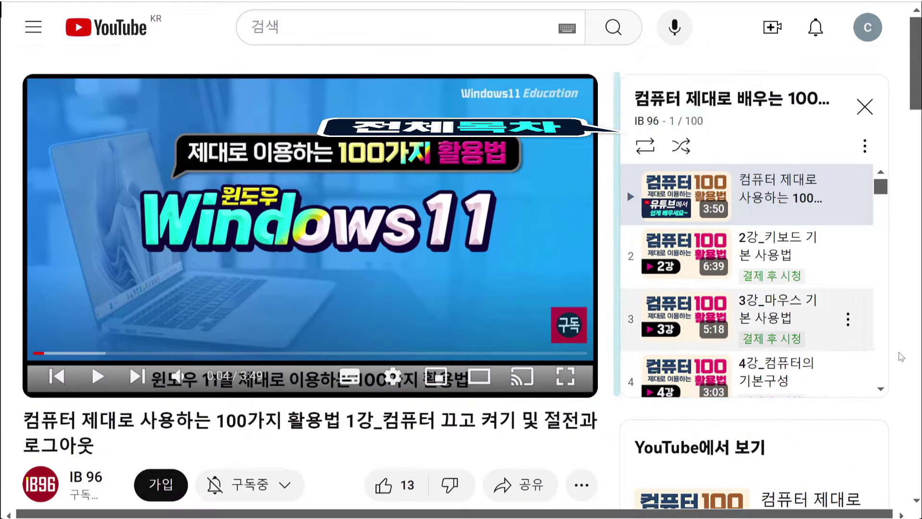
pyautogui.scroll(-7, 881, 202)
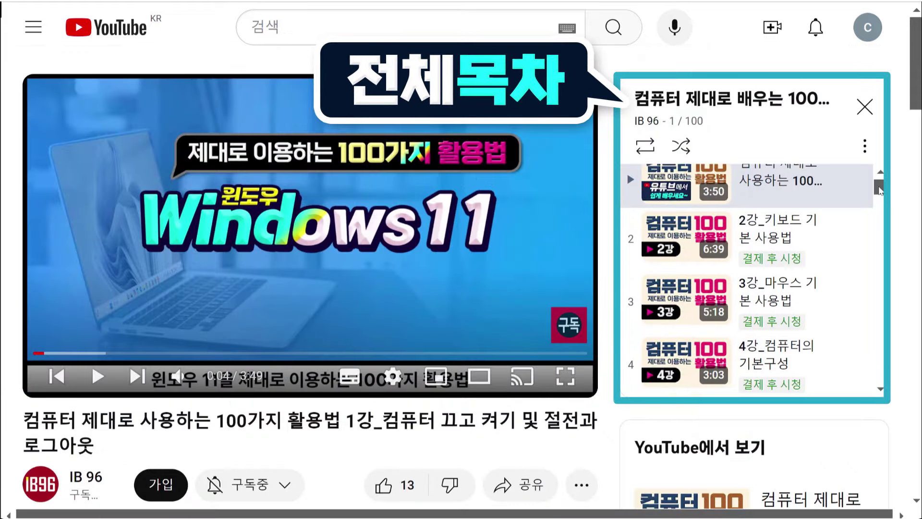
pyautogui.scroll(-15, 881, 202)
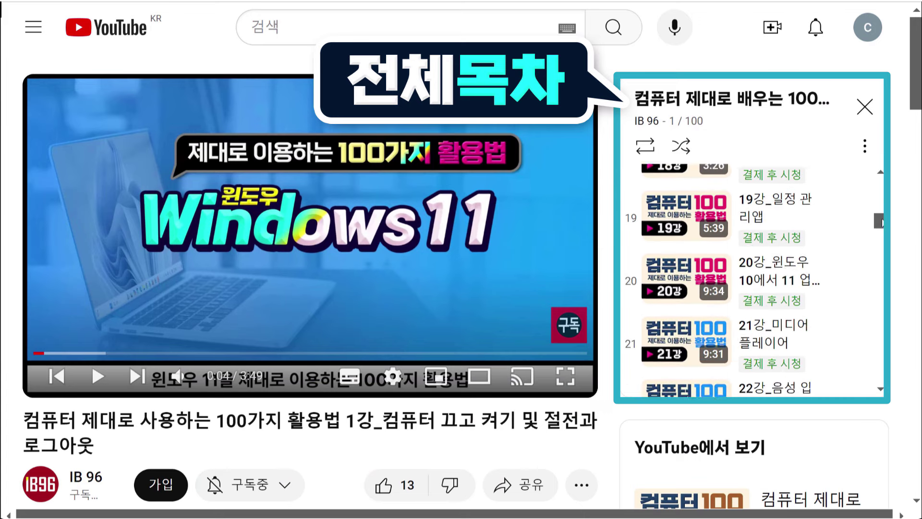
pyautogui.scroll(-5, 752, 300)
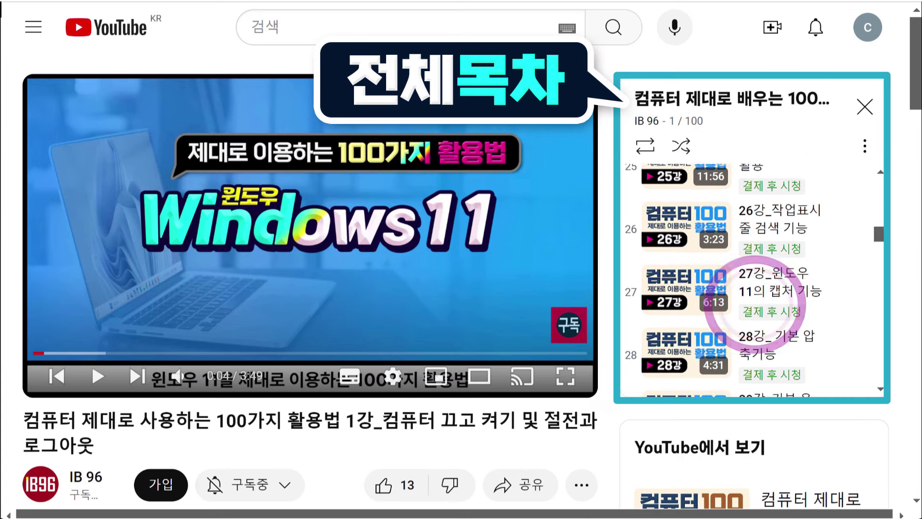
pyautogui.scroll(20, 808, 216)
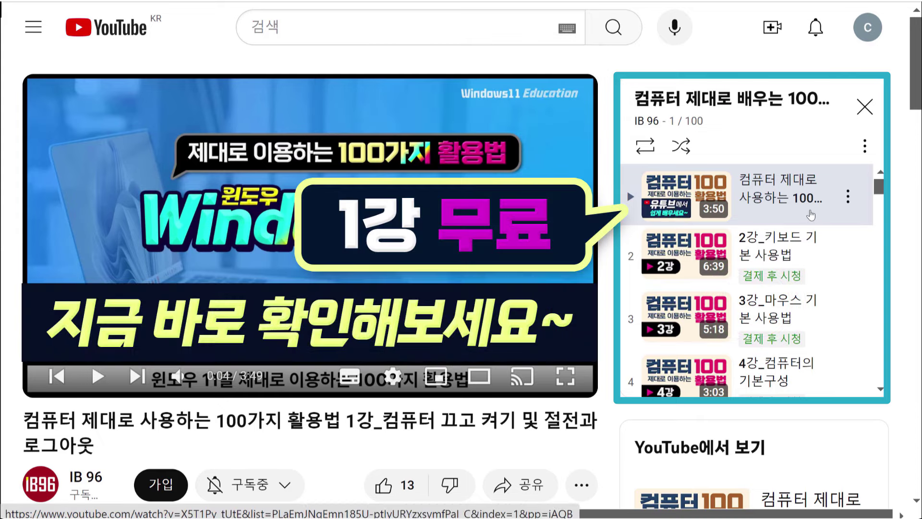
# Open the 컴퓨터 100 course from the channel's 학습 프로그램, expand lesson 1's description and follow its 추천 과정 to the course page.
pyautogui.hotkey('alt', 'Left')
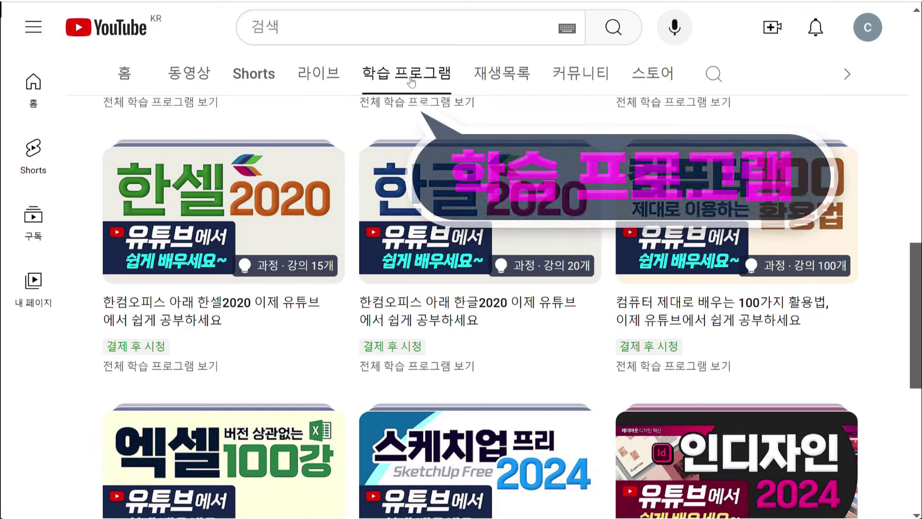
pyautogui.click(724, 305)
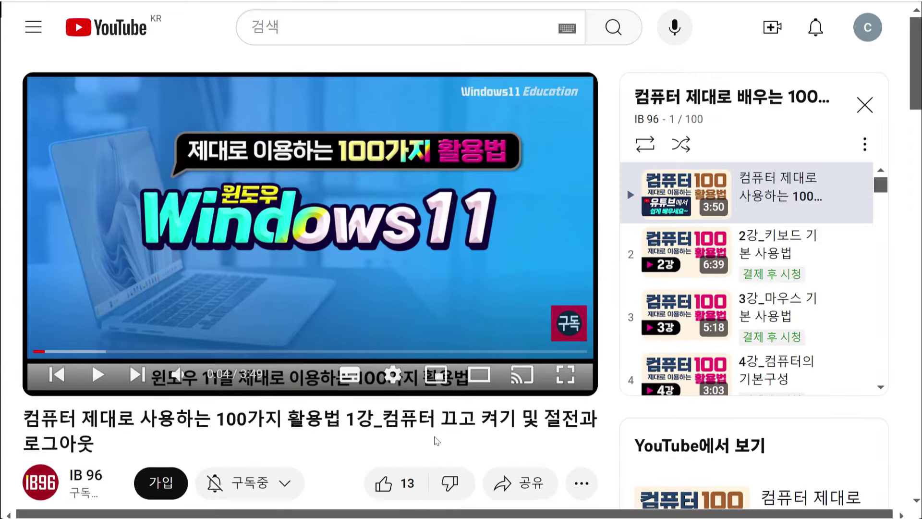
pyautogui.scroll(-3, 173, 408)
pyautogui.click(172, 409)
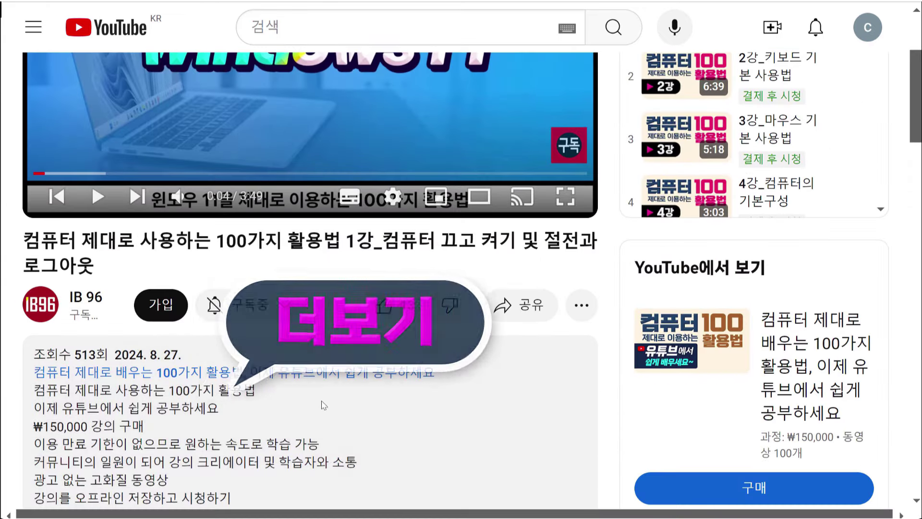
pyautogui.scroll(-3, 323, 406)
pyautogui.scroll(-2, 324, 405)
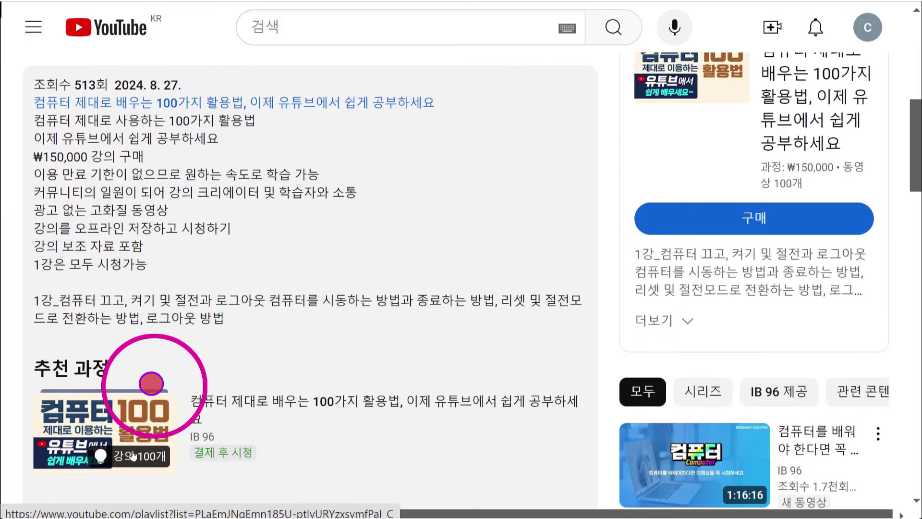
pyautogui.click(525, 420)
pyautogui.click(884, 280)
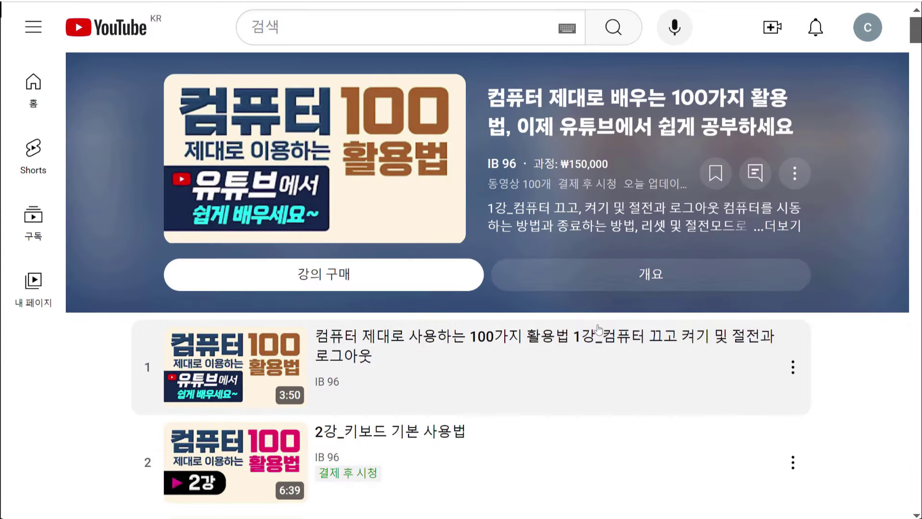